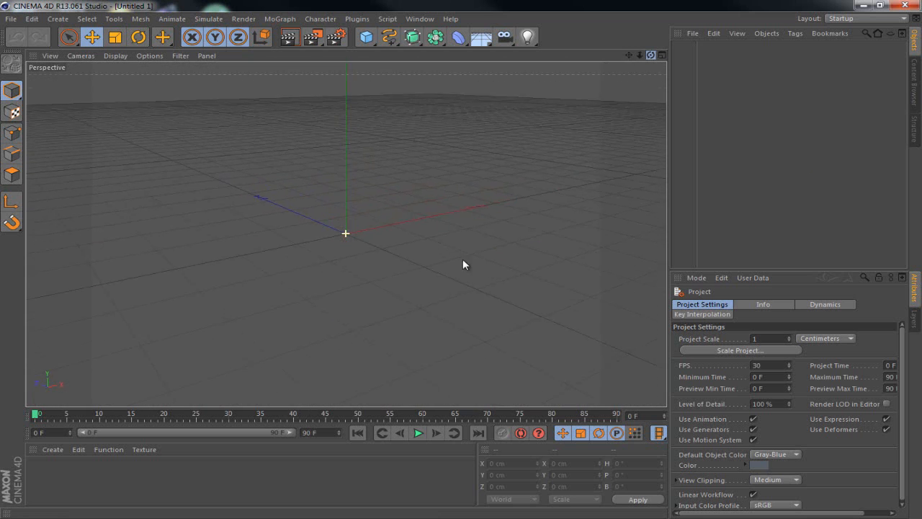
pyautogui.click(339, 42)
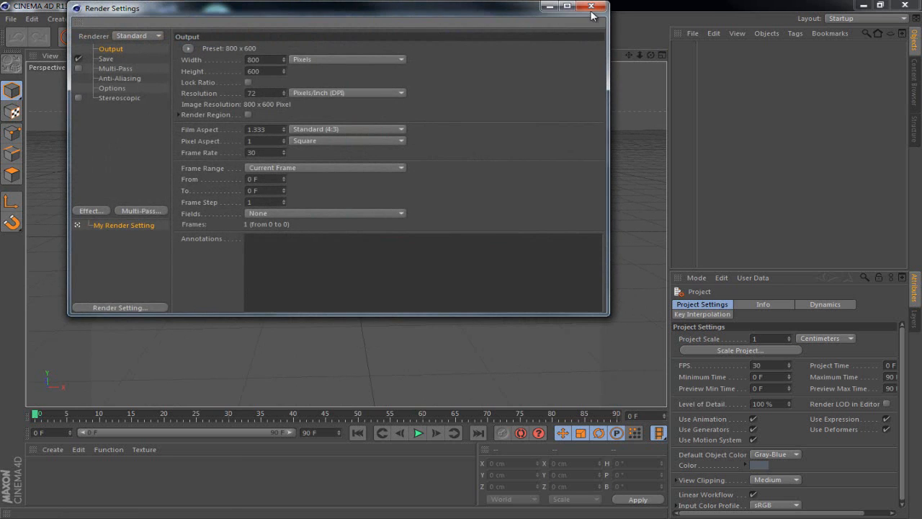
pyautogui.click(591, 7)
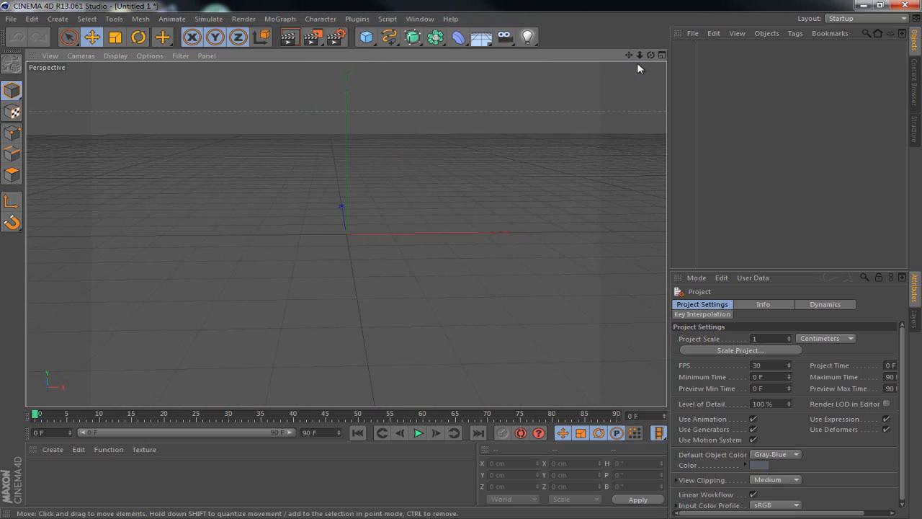
pyautogui.moveTo(629, 55); pyautogui.dragTo(634, 63)
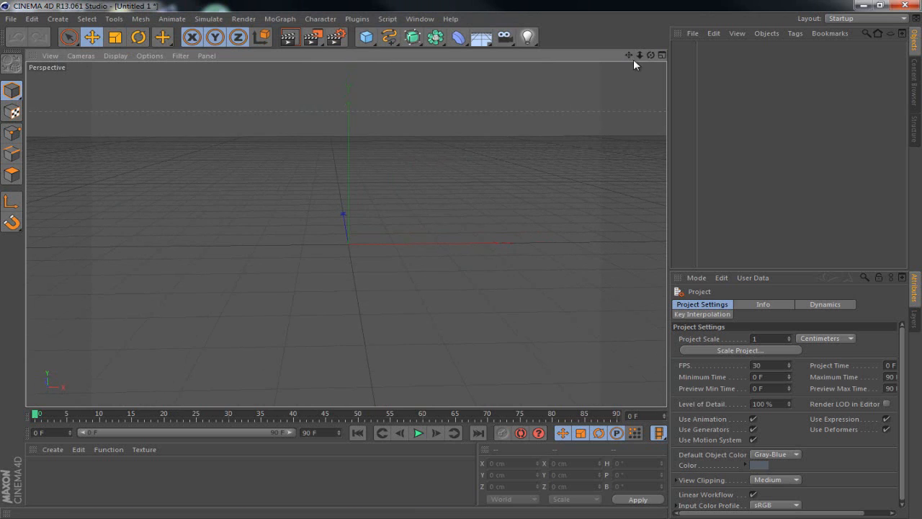
# Look through the Presets and Recent Items folders in the Content Browser
pyautogui.click(914, 83)
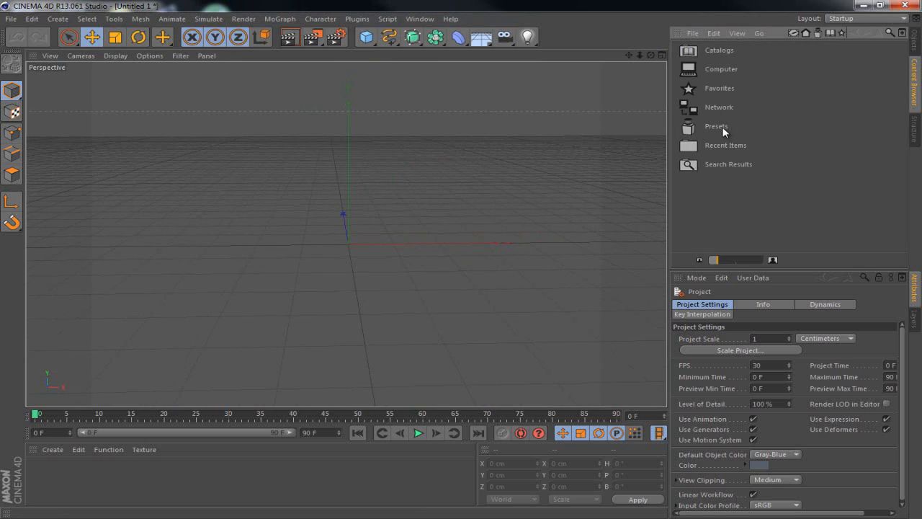
pyautogui.doubleClick(720, 127)
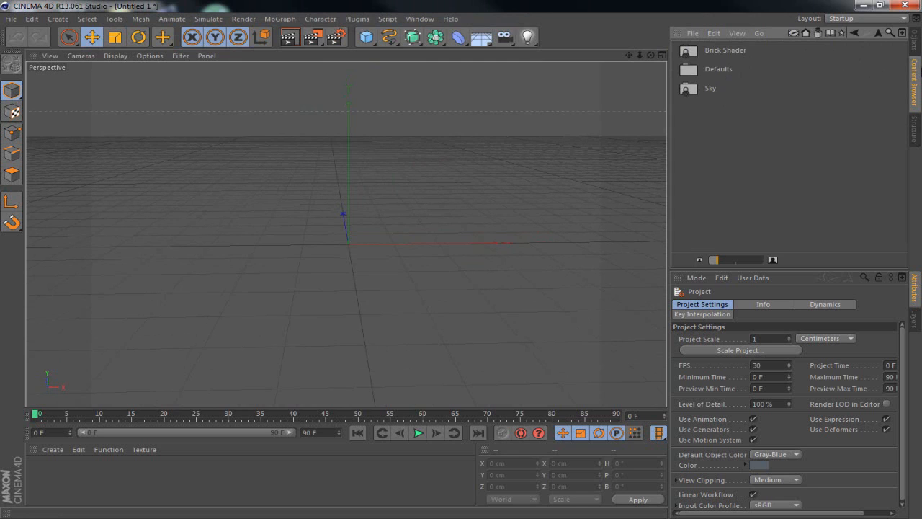
pyautogui.click(914, 47)
pyautogui.click(916, 64)
pyautogui.press('BackSpace')
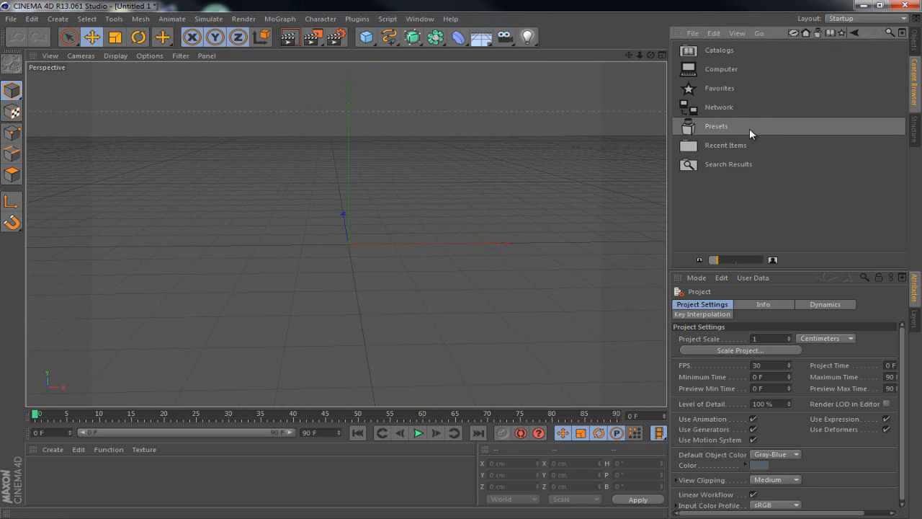
pyautogui.doubleClick(737, 143)
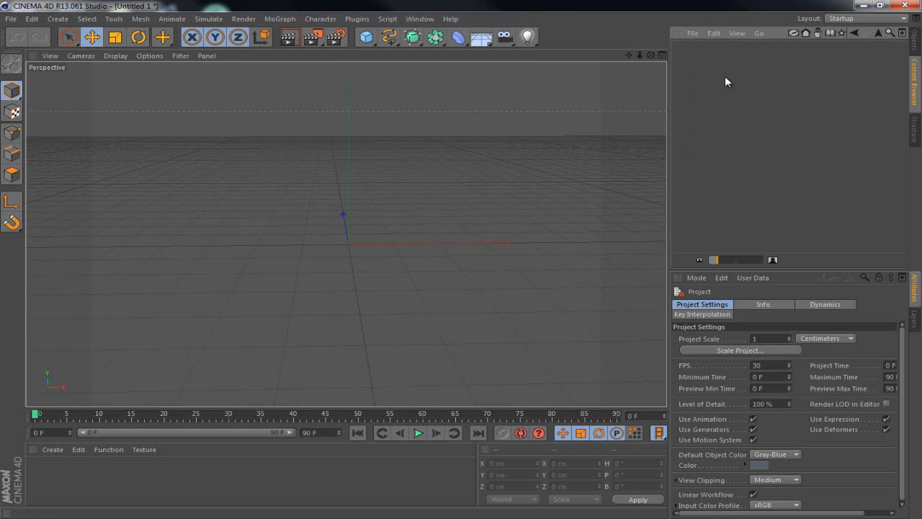
pyautogui.press('BackSpace')
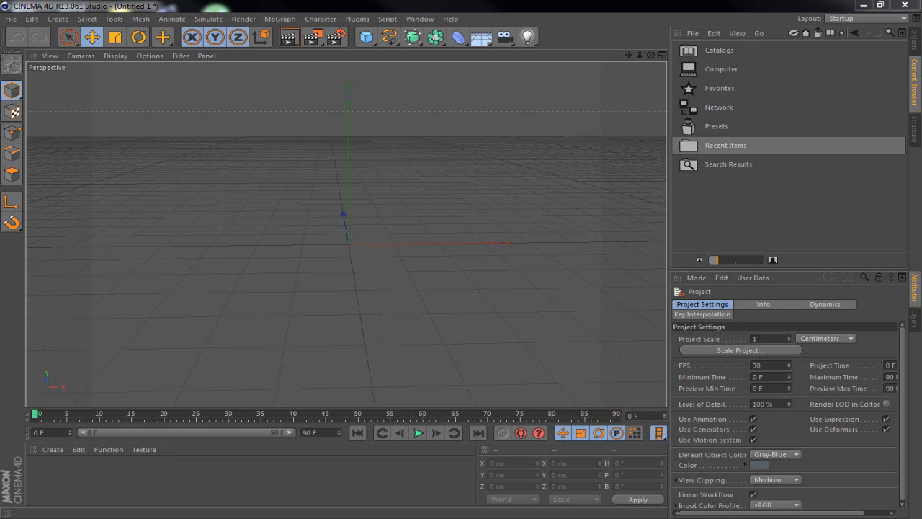
# Switch to WinRAR for the LIB4D rig library in Weedlion Rig.rar, and load Steve Rig (Custom Skin) from it into the scene
pyautogui.hotkey('alt', 'Tab')
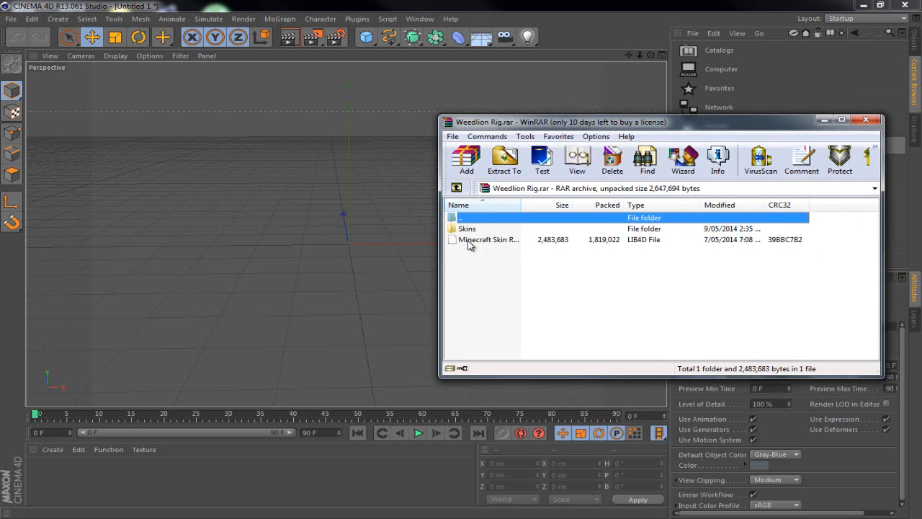
pyautogui.click(469, 241)
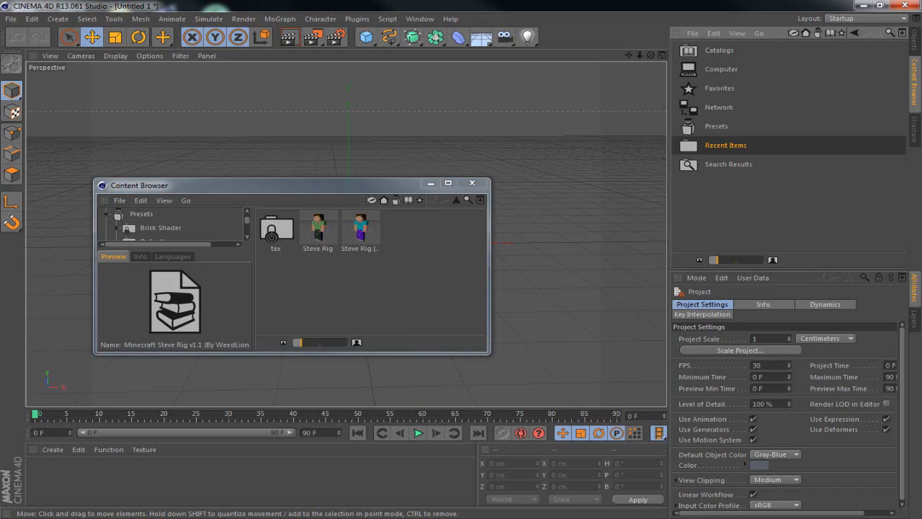
pyautogui.doubleClick(360, 229)
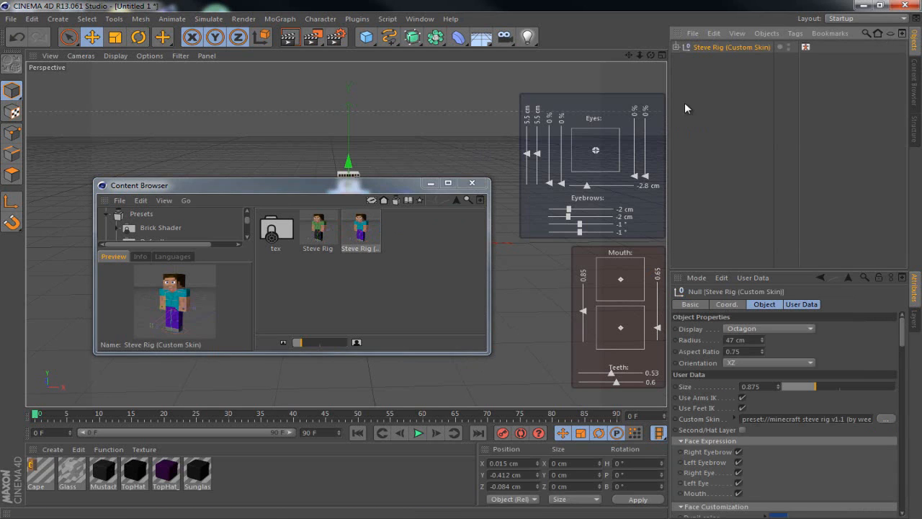
pyautogui.click(471, 186)
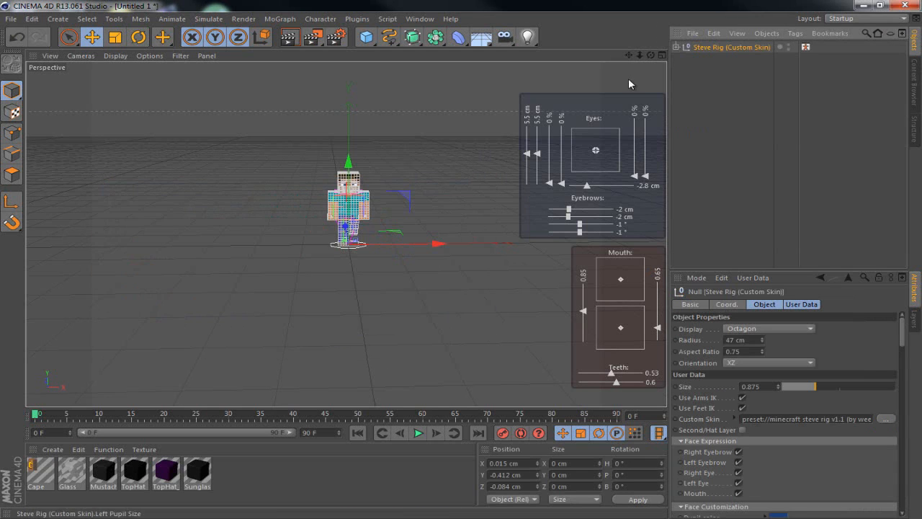
pyautogui.click(462, 260)
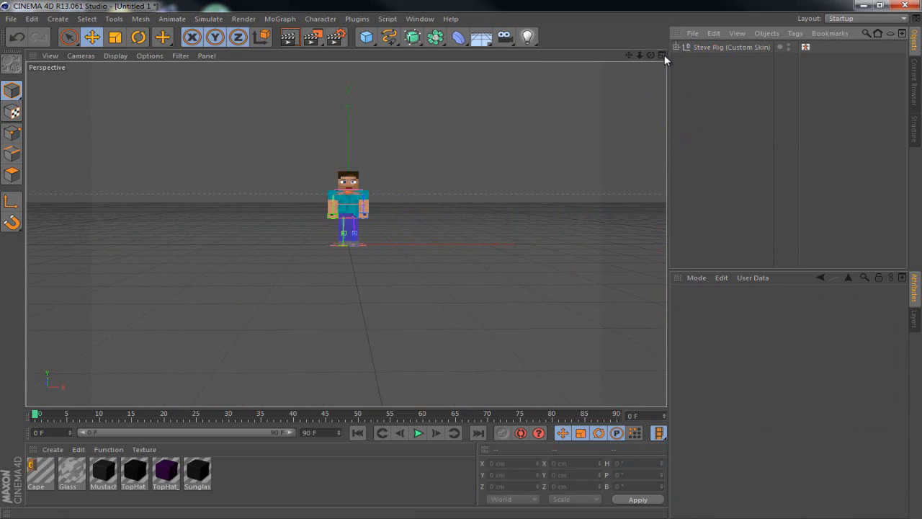
pyautogui.moveTo(651, 57); pyautogui.dragTo(460, 259)
# Set the render output size to 1280 x 720 pixels
pyautogui.click(336, 37)
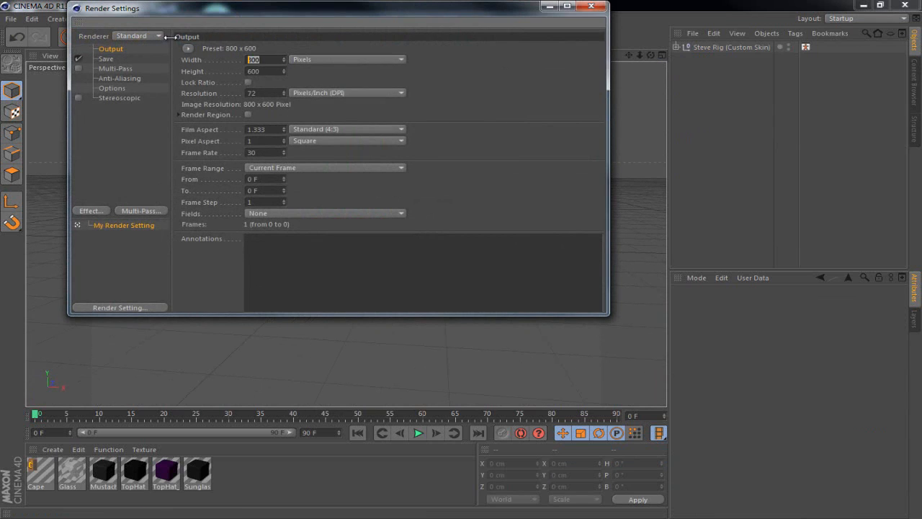
pyautogui.write('1280')
pyautogui.press('Tab')
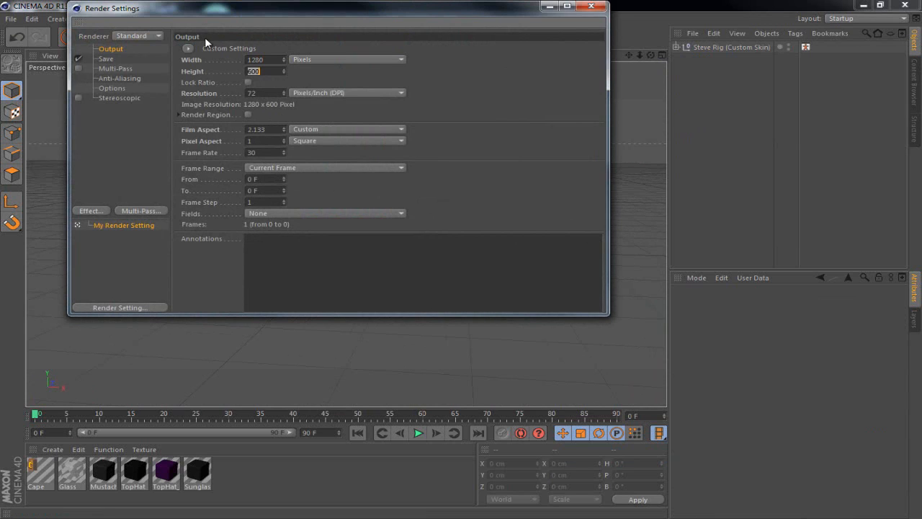
pyautogui.write('720')
pyautogui.press('Return')
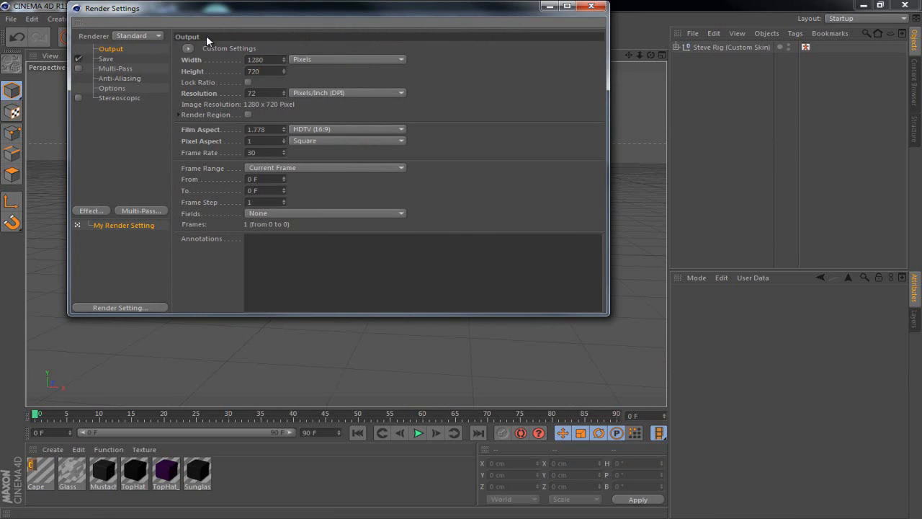
pyautogui.click(590, 6)
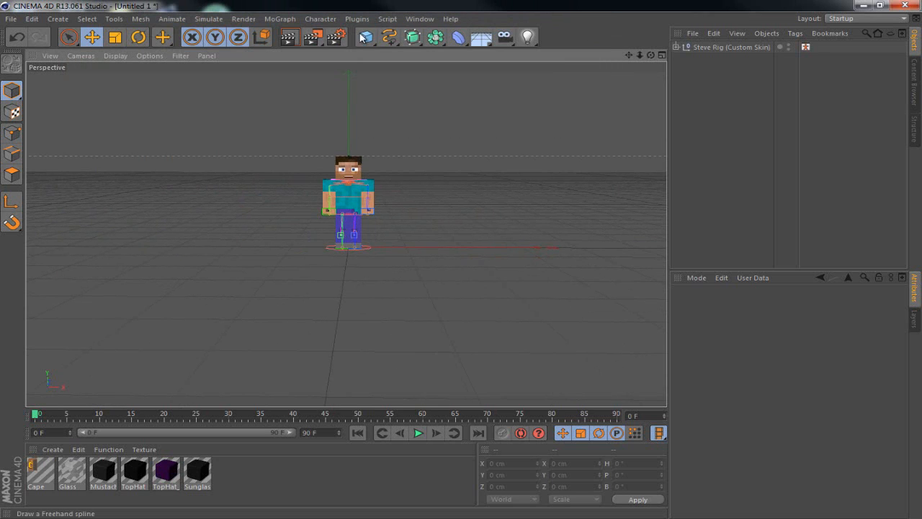
# Set the render's save format to PNG and enable its alpha channel
pyautogui.click(336, 36)
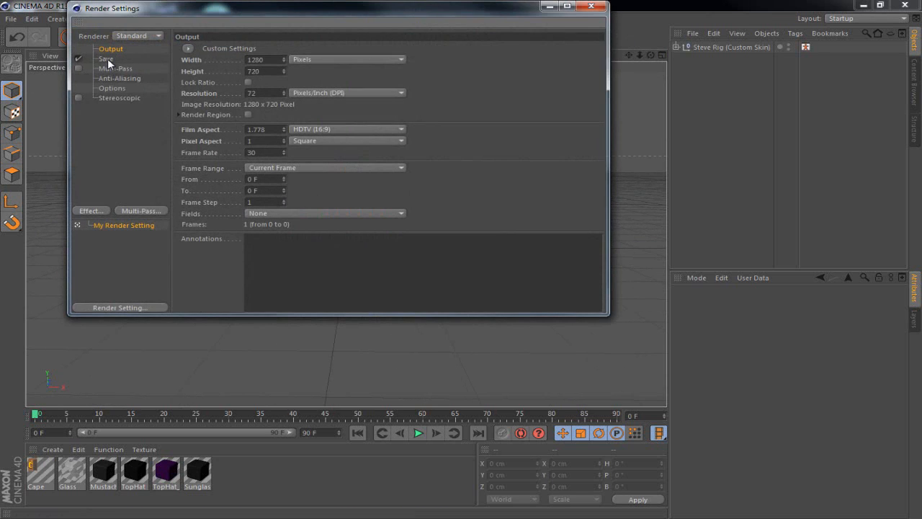
pyautogui.click(107, 59)
pyautogui.click(340, 84)
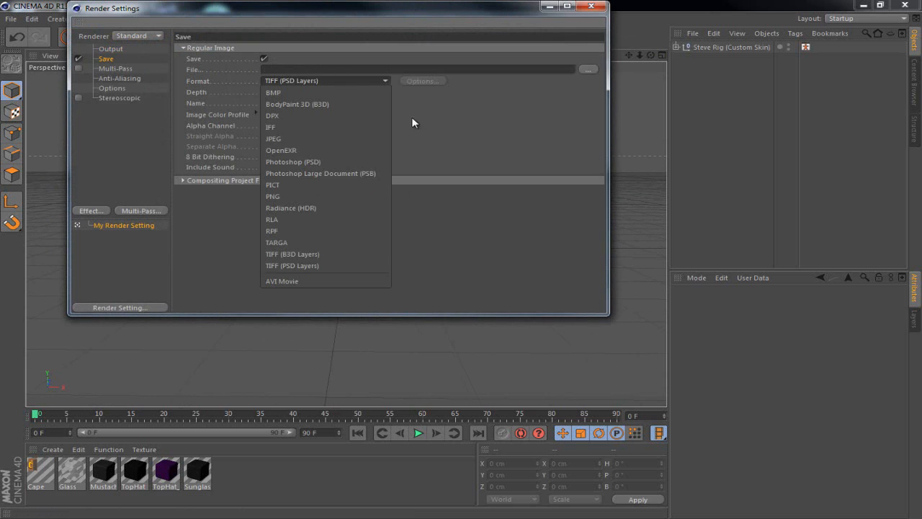
pyautogui.click(343, 196)
pyautogui.click(264, 126)
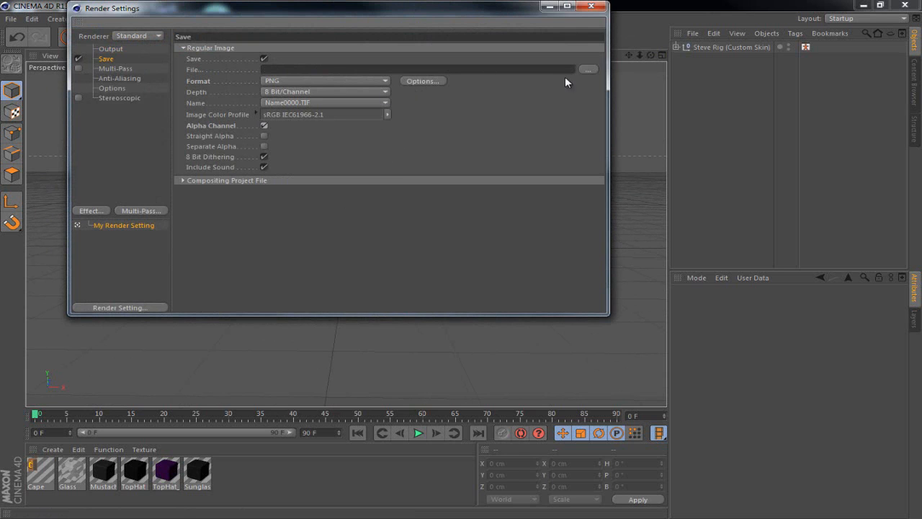
# Set the render's save file to TUTORIAL RENDER in the Minecraft Renders folder of the Pictures library
pyautogui.click(585, 71)
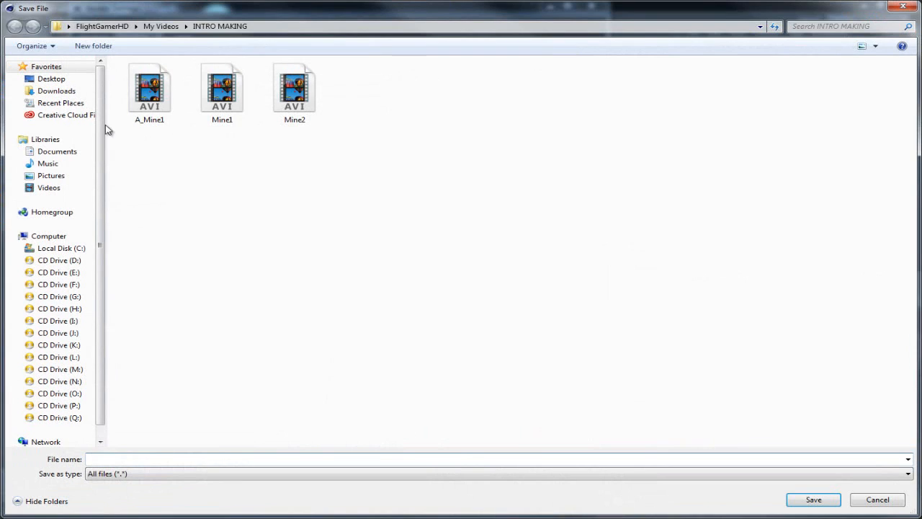
pyautogui.click(157, 27)
pyautogui.click(66, 176)
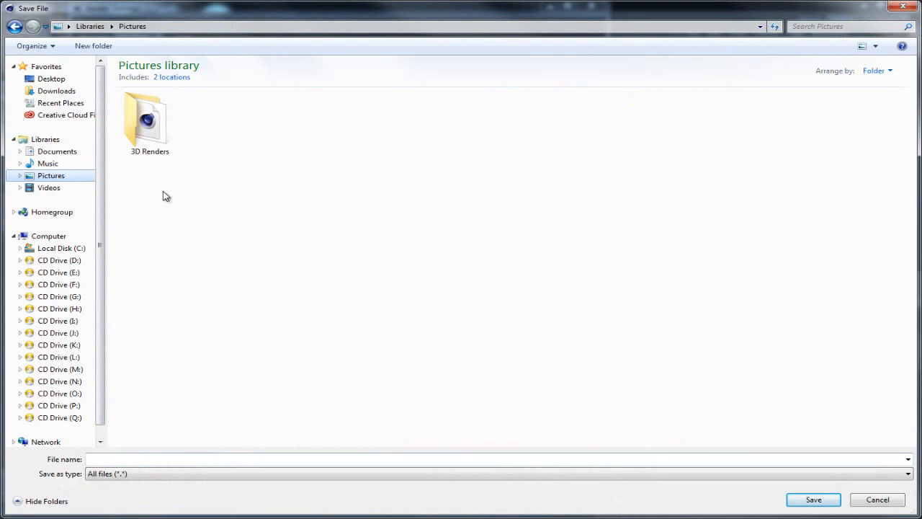
pyautogui.doubleClick(223, 277)
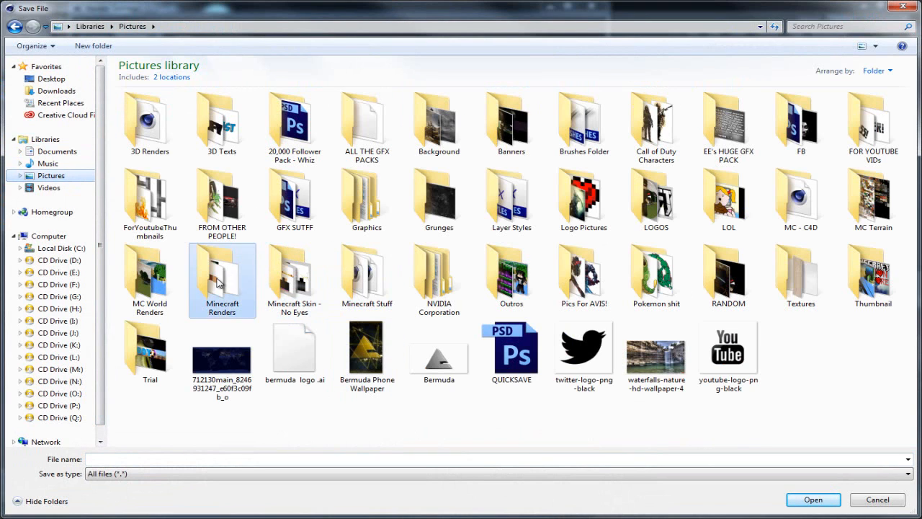
pyautogui.click(148, 458)
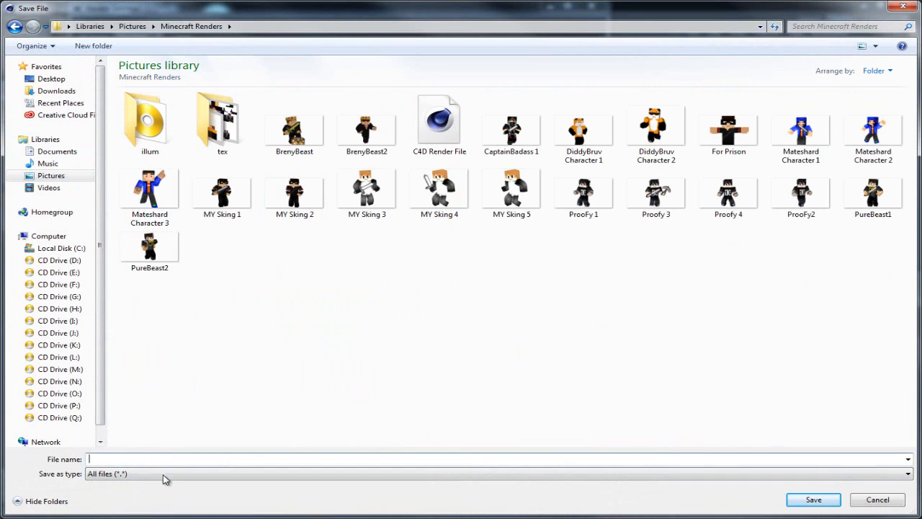
pyautogui.write('T')
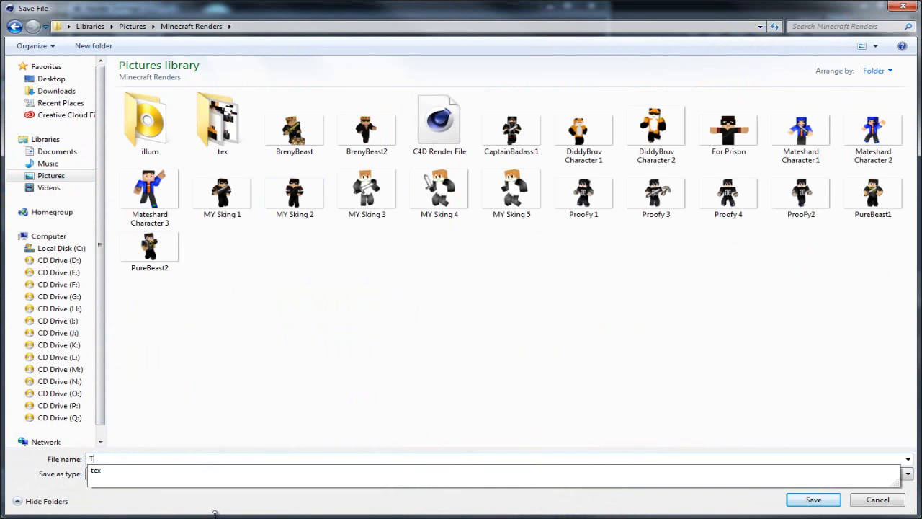
pyautogui.write('UTORIAL REND')
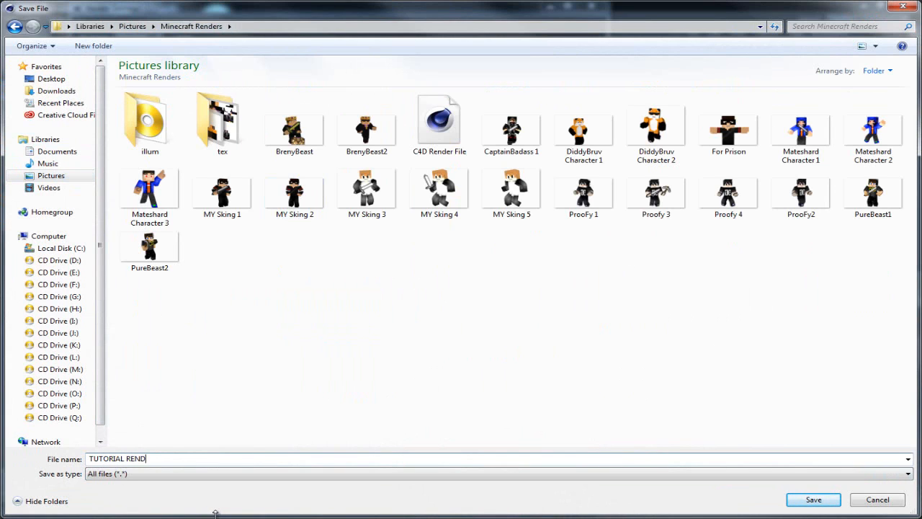
pyautogui.write('ER')
pyautogui.press('Return')
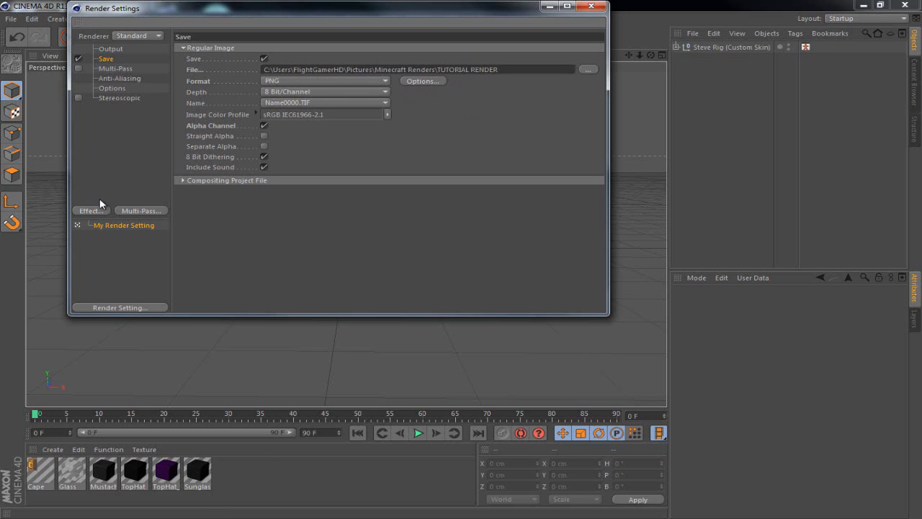
# Add the Ambient Occlusion effect to the render settings with Evaluate Transparency enabled
pyautogui.click(85, 210)
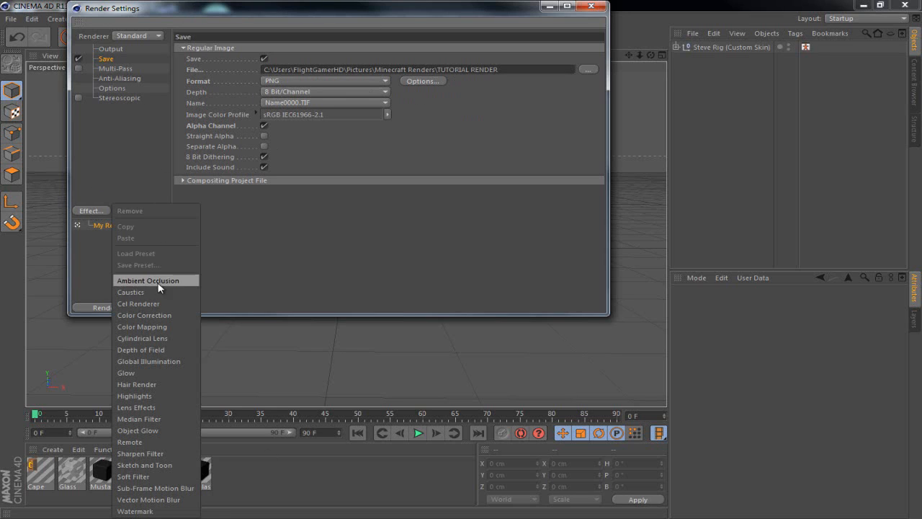
pyautogui.click(133, 282)
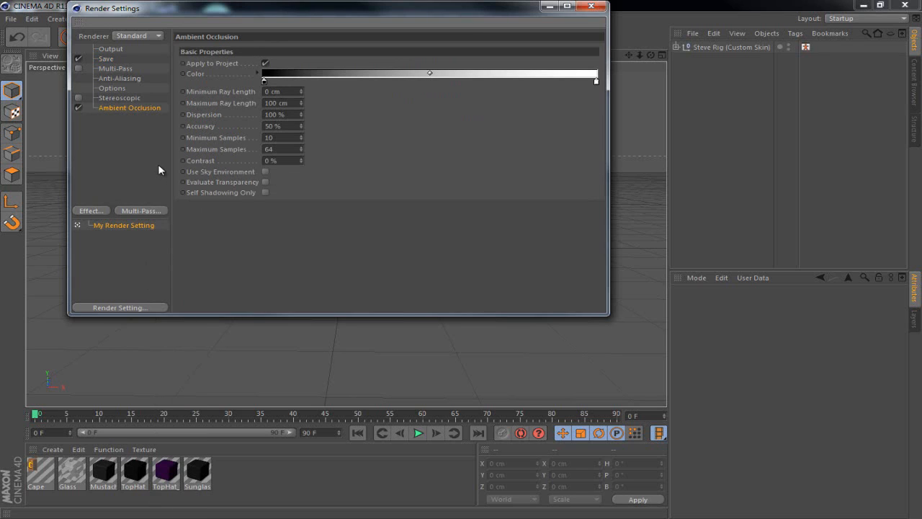
pyautogui.click(265, 182)
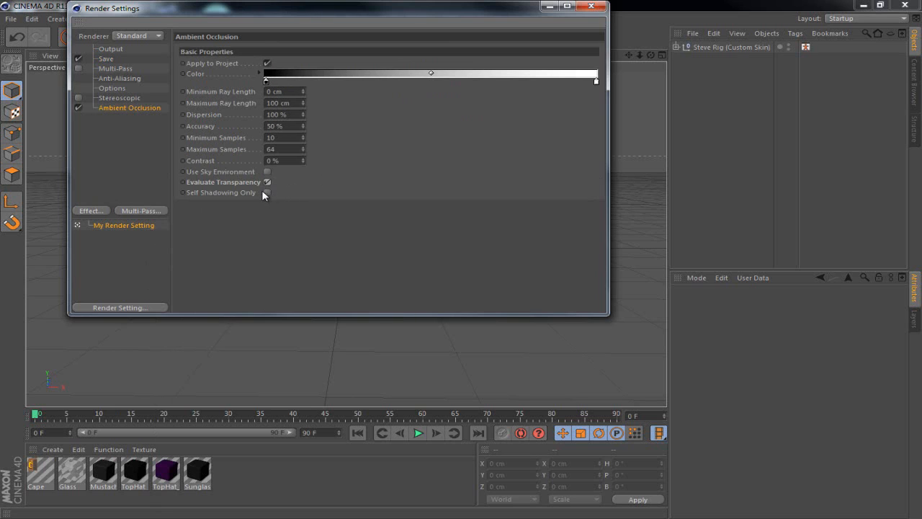
pyautogui.click(592, 6)
# Load the skin file huahwi7827688 (1) from the Downloads folder as the Steve rig's custom skin
pyautogui.scroll(5, 461, 259)
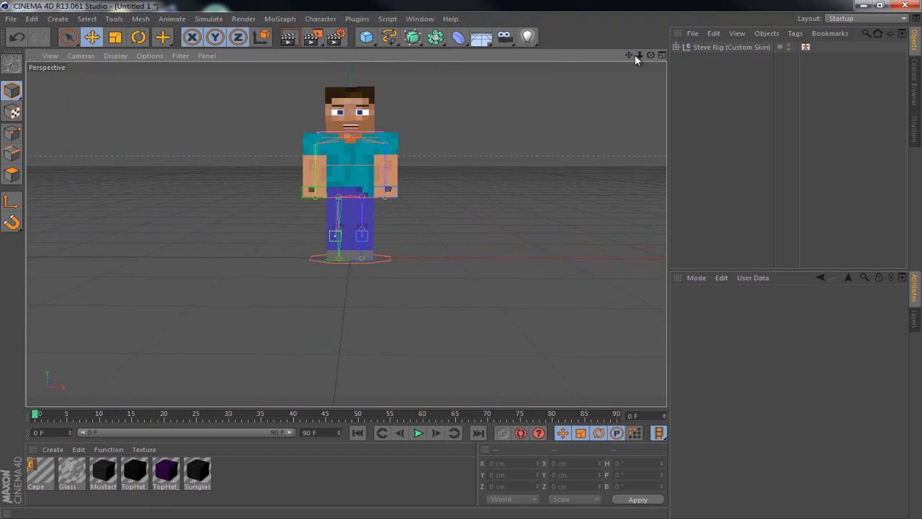
pyautogui.click(727, 47)
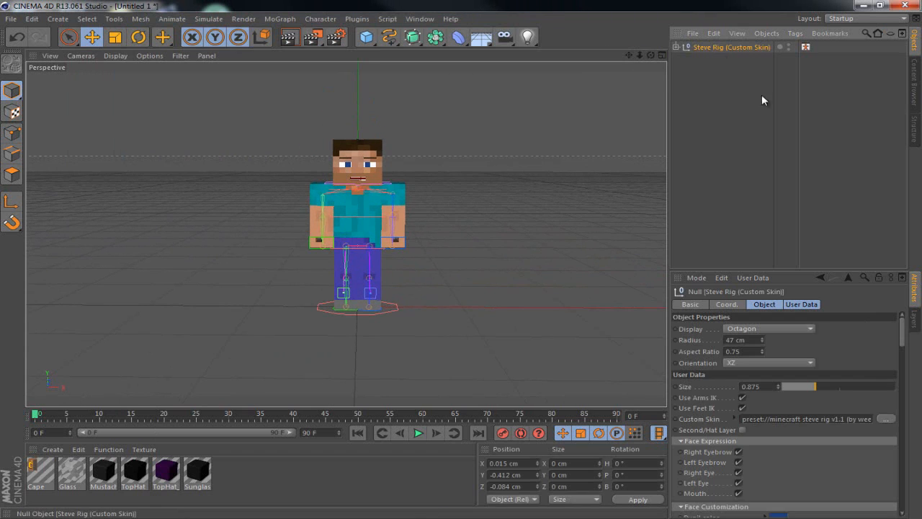
pyautogui.click(889, 418)
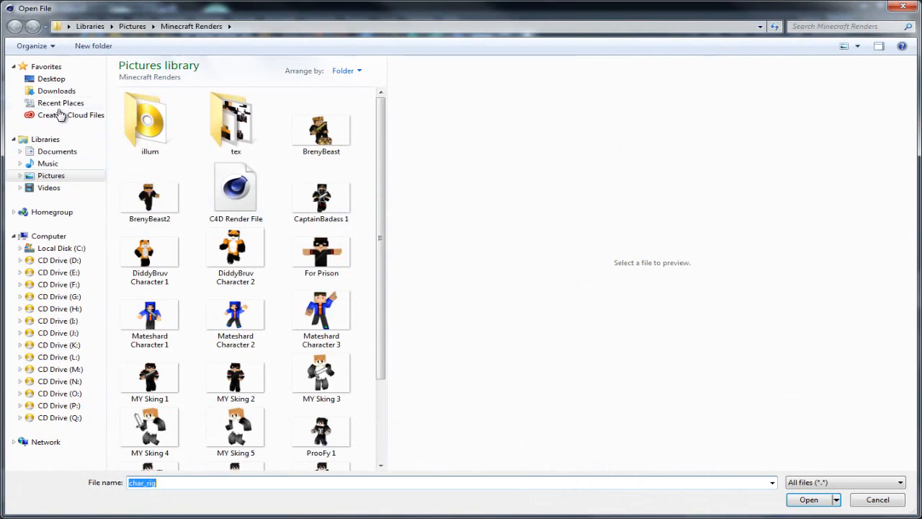
pyautogui.click(56, 90)
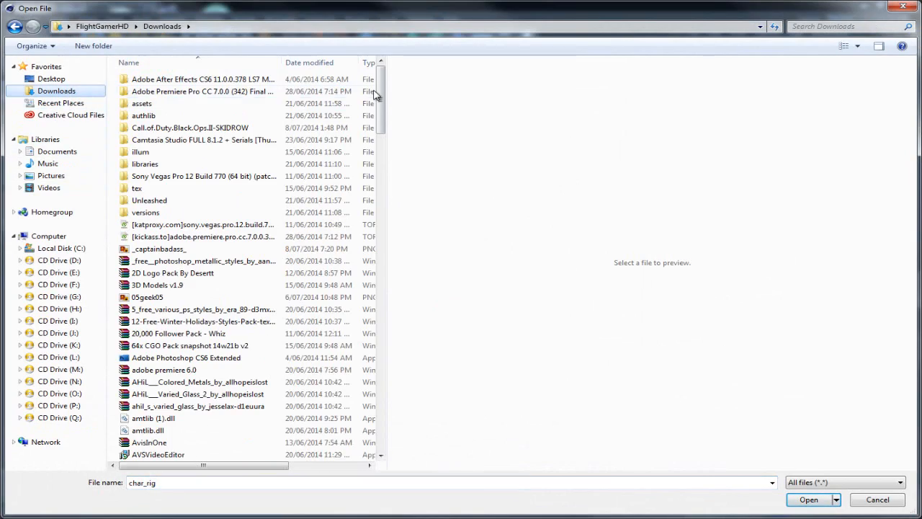
pyautogui.moveTo(380, 112); pyautogui.dragTo(386, 226)
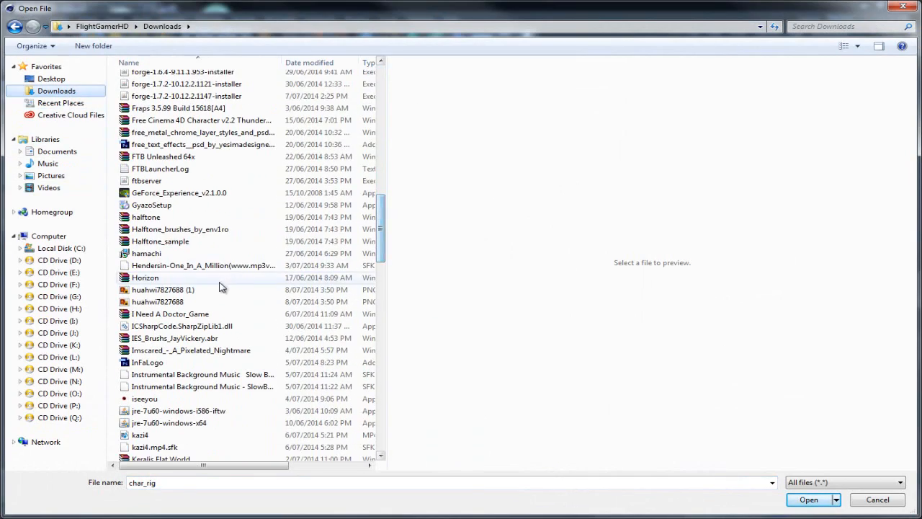
pyautogui.doubleClick(169, 291)
pyautogui.click(530, 304)
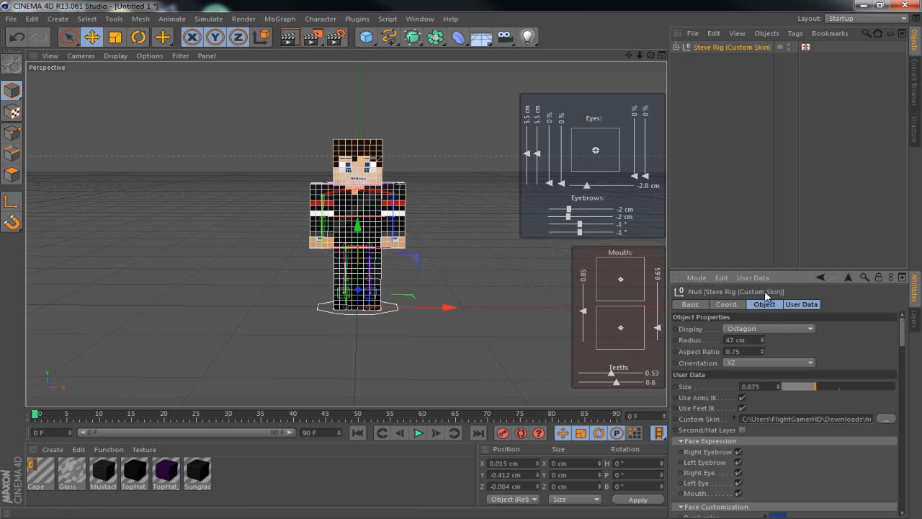
# Turn off both eyebrows and both eyes in the rig's face expression and enable its second/hat layer
pyautogui.click(738, 473)
pyautogui.click(742, 430)
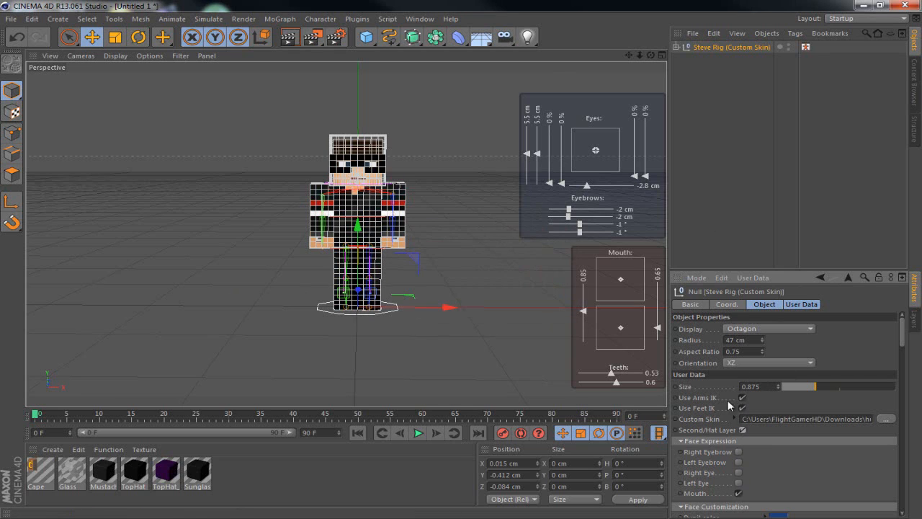
pyautogui.click(689, 167)
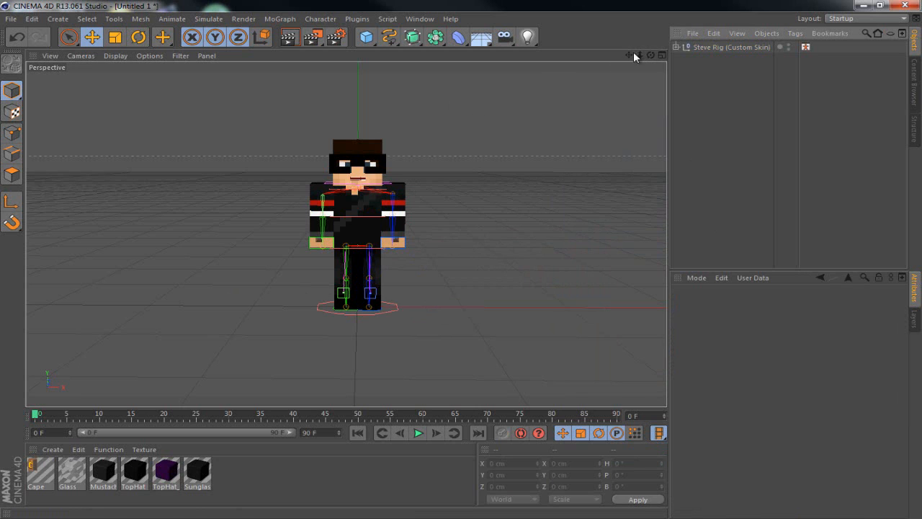
# Disable Evaluate Transparency and Self Shadowing Only for Ambient Occlusion, and render the character's view as a test
pyautogui.keyDown('alt'); pyautogui.moveTo(462, 258); pyautogui.dragTo(461, 261); pyautogui.keyUp('alt')
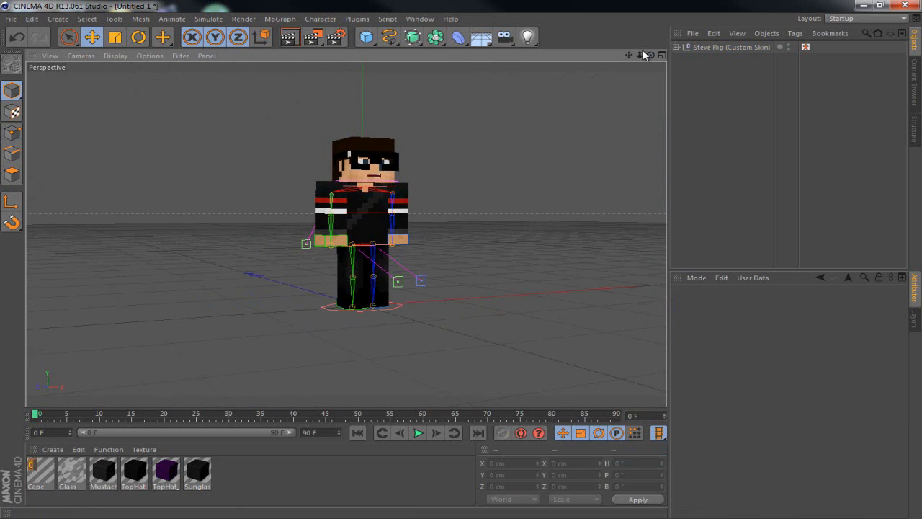
pyautogui.scroll(5, 462, 261)
pyautogui.click(335, 37)
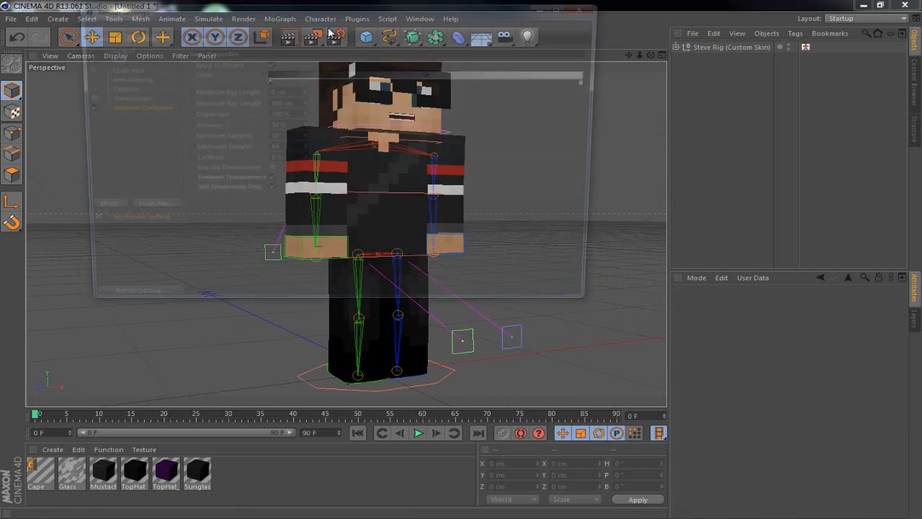
pyautogui.click(268, 182)
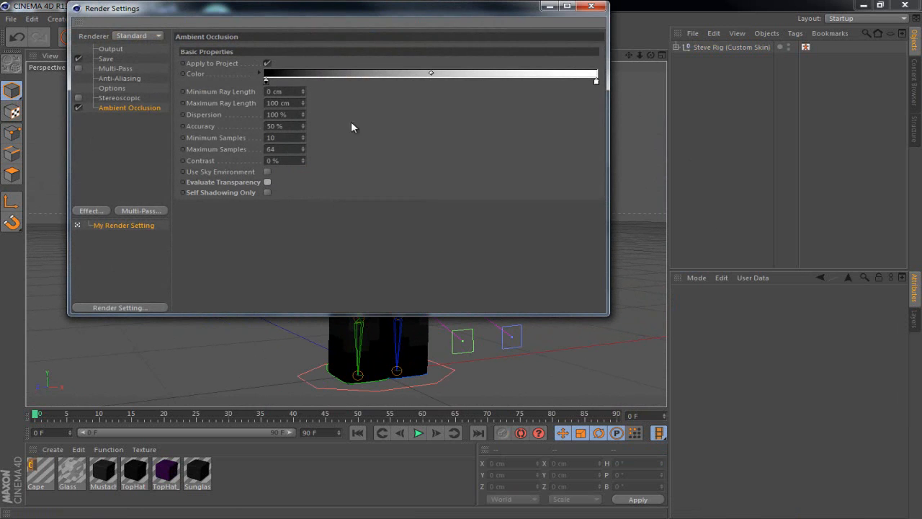
pyautogui.click(591, 7)
pyautogui.scroll(-2, 464, 263)
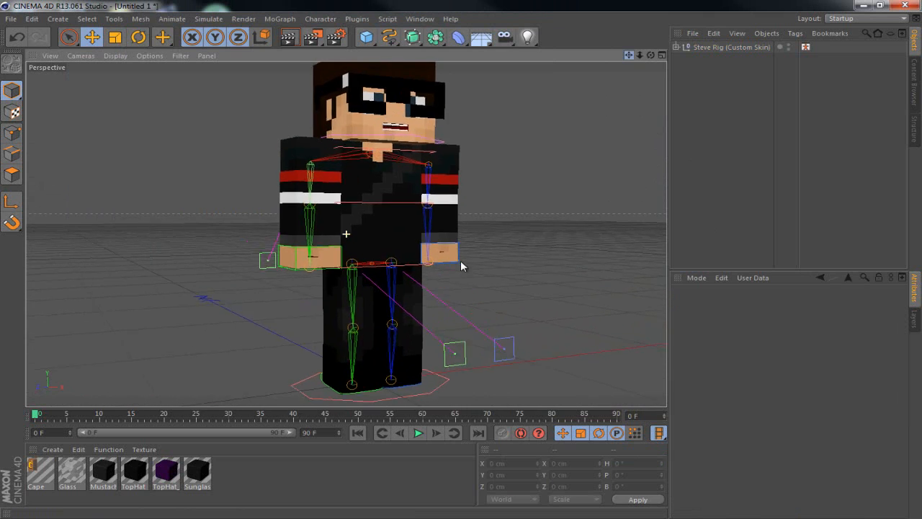
pyautogui.click(289, 37)
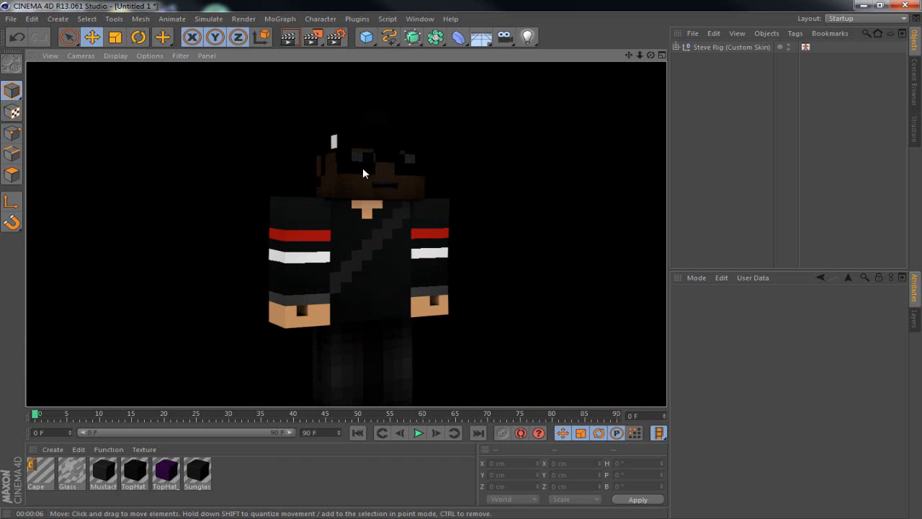
# Enable Evaluate Transparency and Self Shadowing Only for Ambient Occlusion, and render the character's view again
pyautogui.click(340, 36)
pyautogui.click(267, 181)
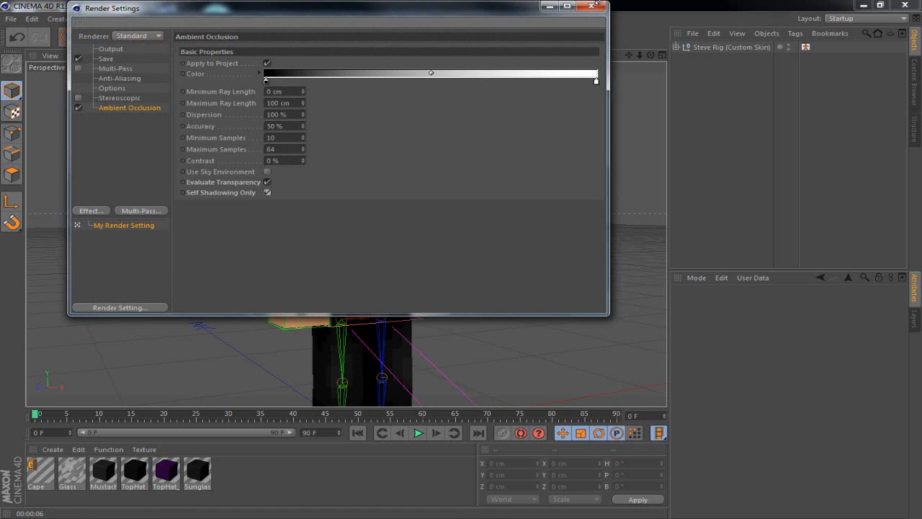
pyautogui.click(592, 5)
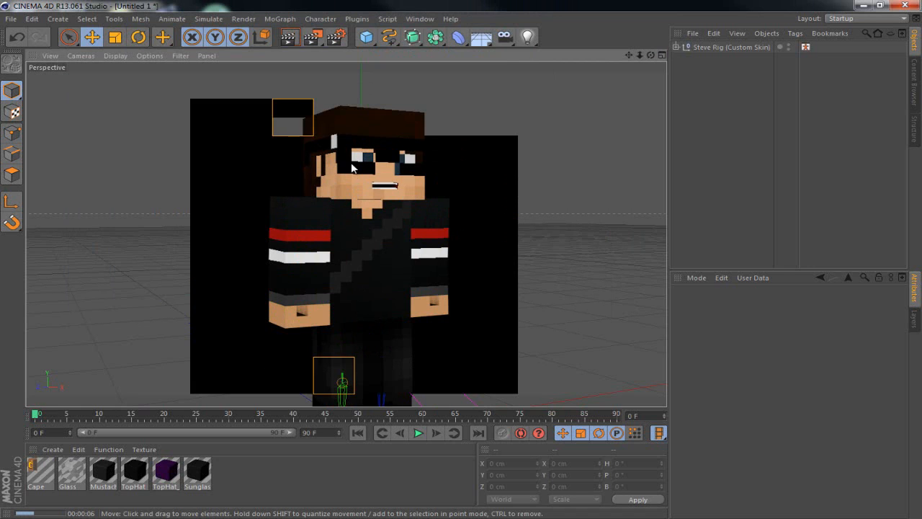
# Add an area light to the scene
pyautogui.moveTo(650, 55)
pyautogui.mouseDown()
pyautogui.moveTo(457, 265)
pyautogui.moveTo(648, 55)
pyautogui.mouseUp()
pyautogui.scroll(-5, 461, 259)
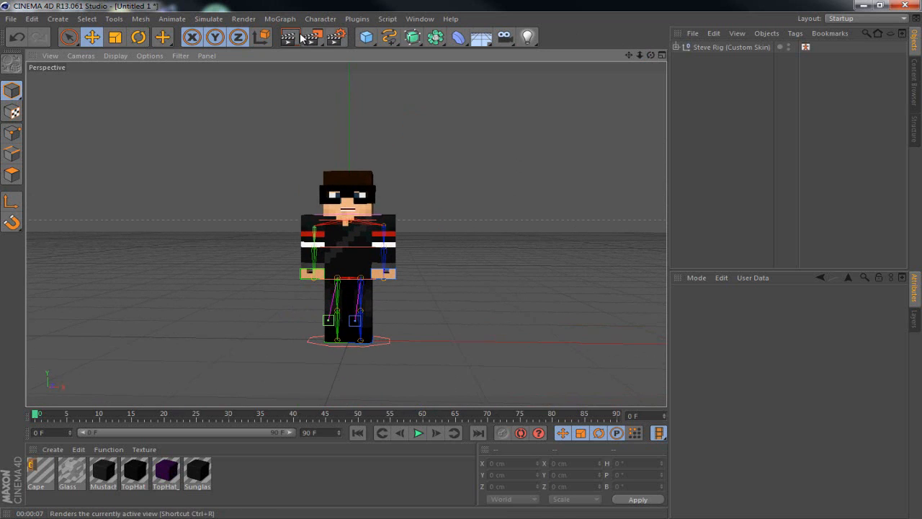
pyautogui.click(528, 36)
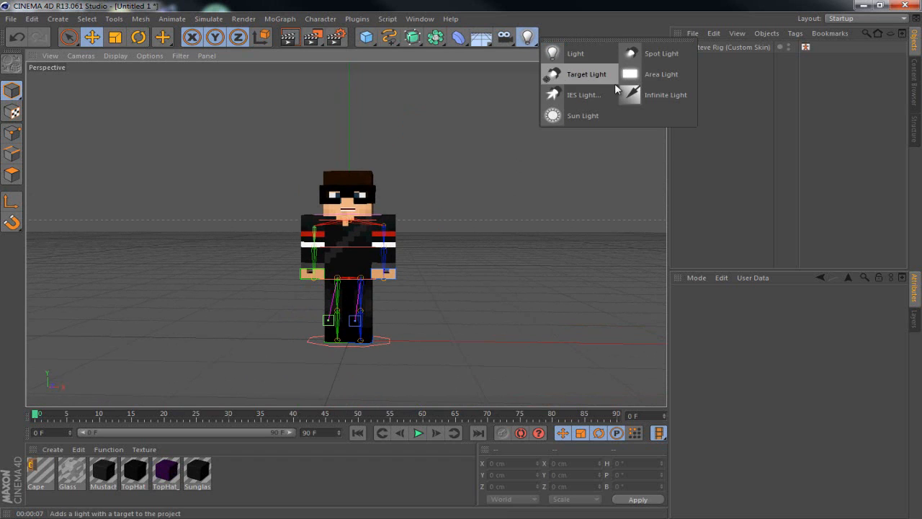
pyautogui.click(649, 73)
pyautogui.scroll(-4, 461, 259)
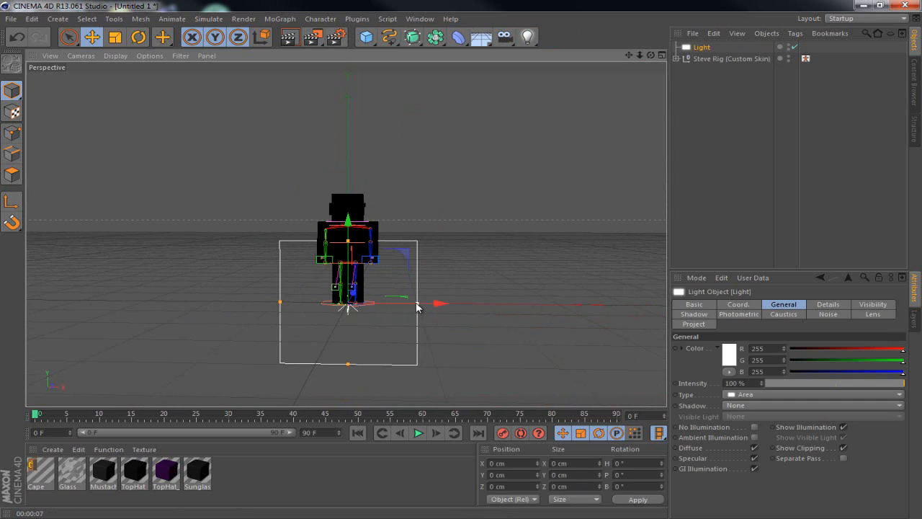
# Enlarge the area light in width and height and place it in front of the character at about Y 122 cm, Z -365 cm
pyautogui.moveTo(418, 304); pyautogui.dragTo(542, 324)
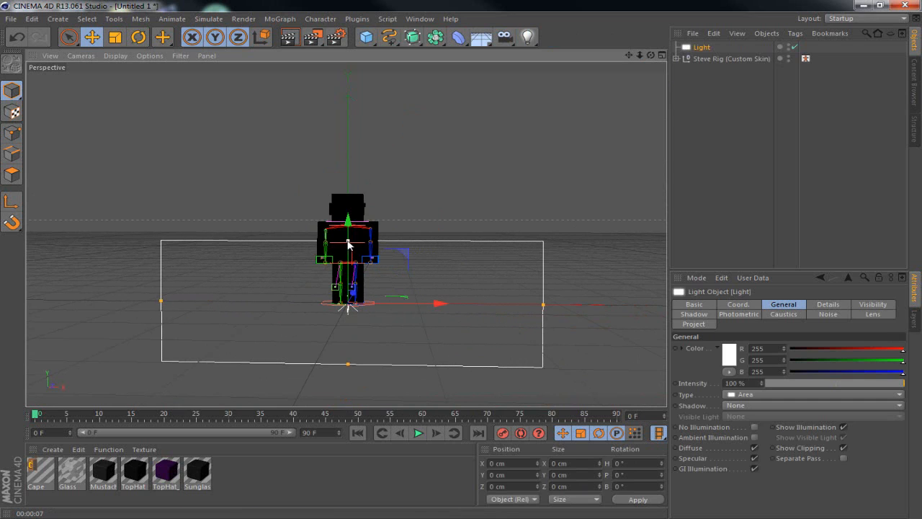
pyautogui.moveTo(347, 241); pyautogui.dragTo(348, 186)
pyautogui.moveTo(353, 293); pyautogui.dragTo(337, 342)
pyautogui.moveTo(318, 279); pyautogui.dragTo(316, 134)
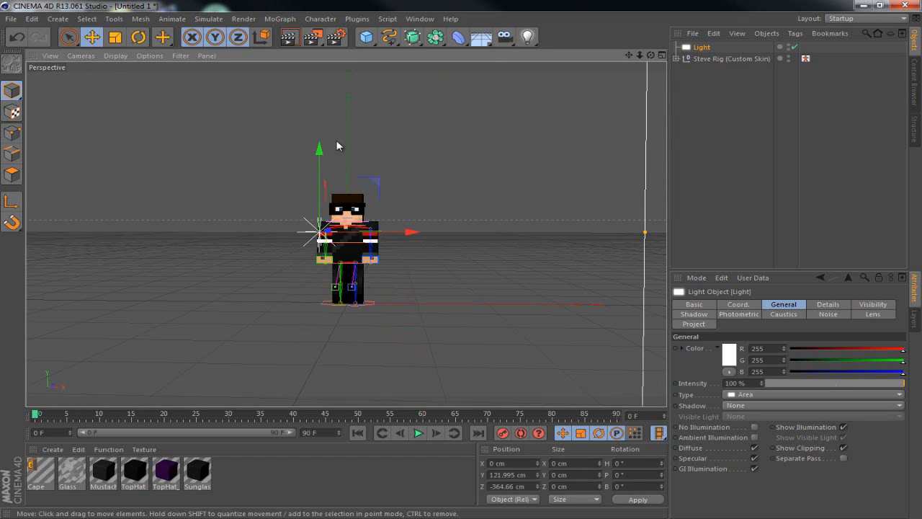
# Place a duplicate of the area light behind the character, rotated to a heading of -180°
pyautogui.moveTo(651, 55); pyautogui.dragTo(463, 261)
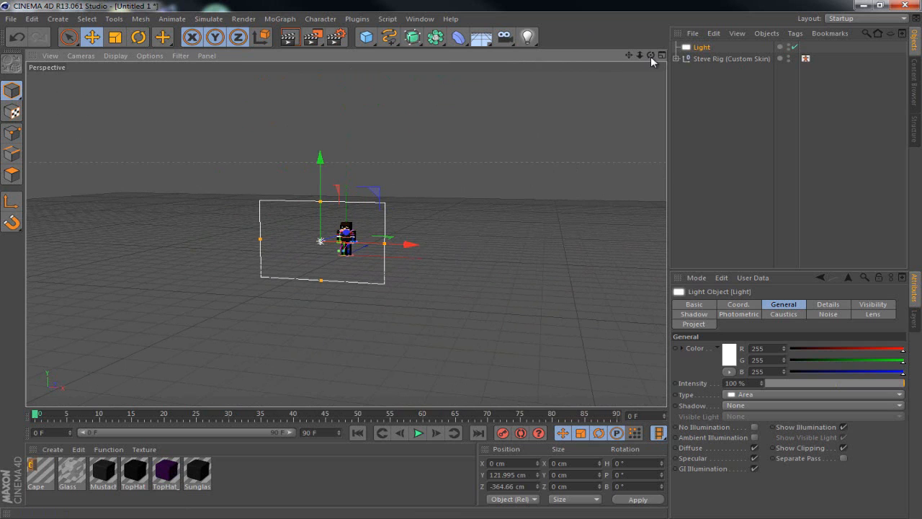
pyautogui.moveTo(650, 56); pyautogui.dragTo(632, 75)
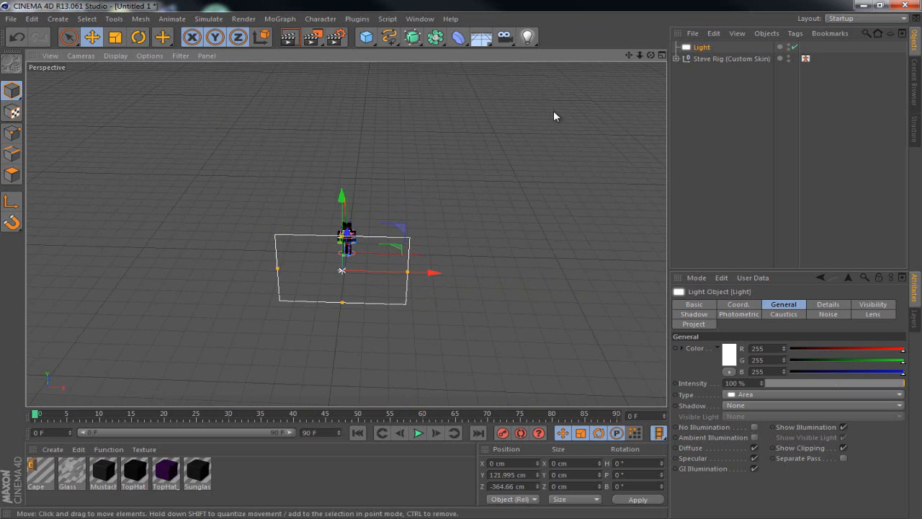
pyautogui.hotkey('ctrl', 'c')
pyautogui.hotkey('ctrl', 'v')
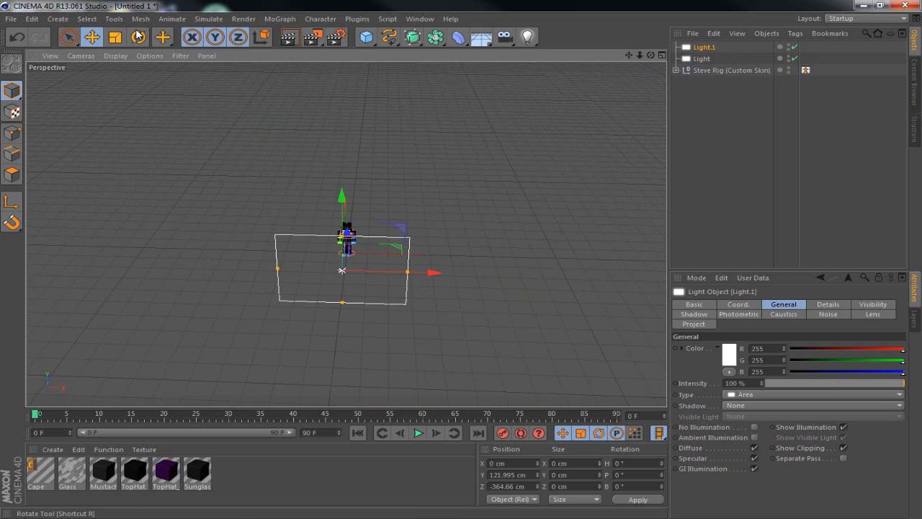
pyautogui.press('r')
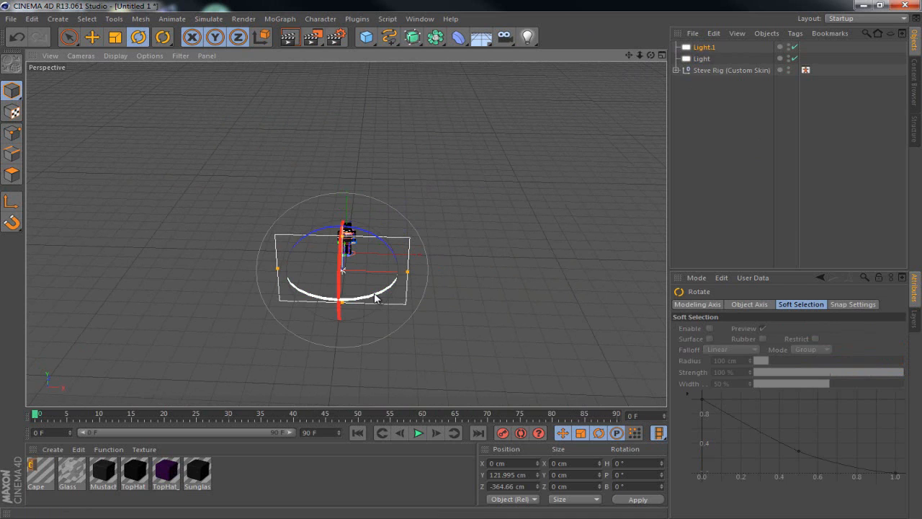
pyautogui.moveTo(375, 298); pyautogui.dragTo(288, 236)
pyautogui.click(92, 37)
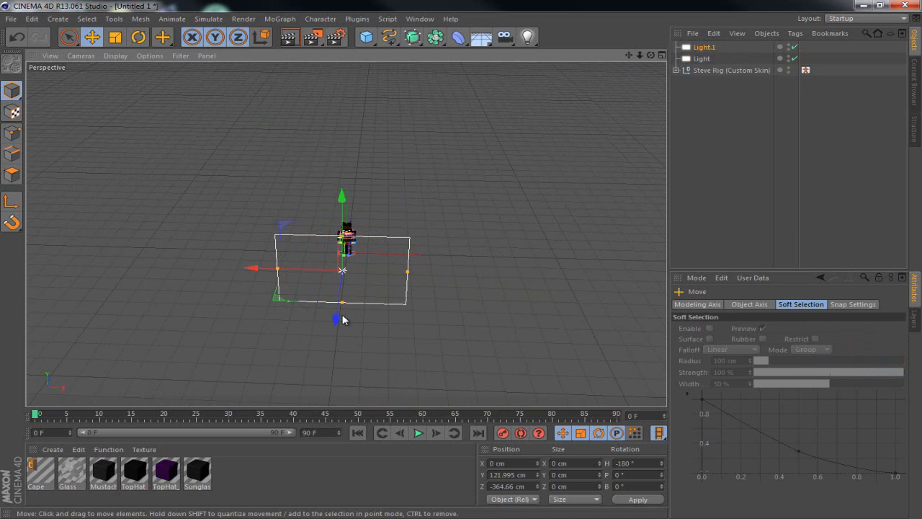
pyautogui.moveTo(343, 319); pyautogui.dragTo(346, 245)
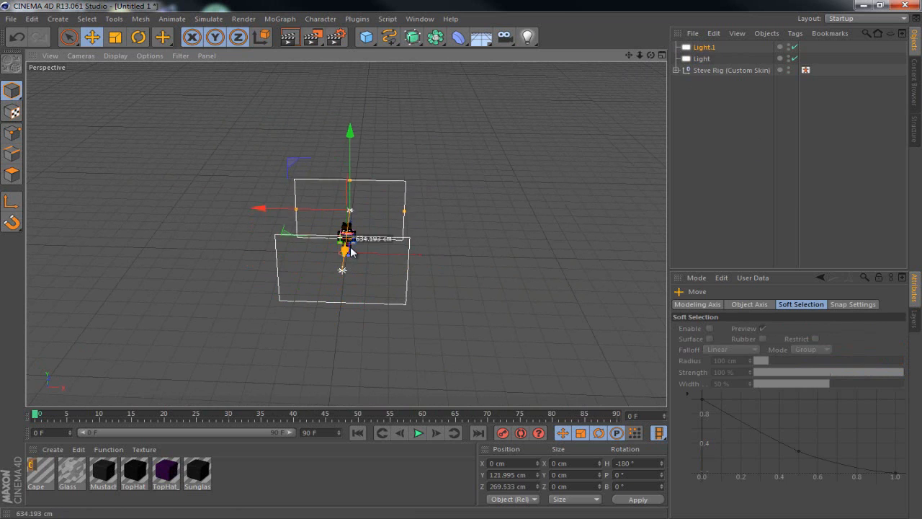
# Duplicate the front and back area lights together and rotate the copies 90° in heading to flank the character
pyautogui.keyDown('shift'); pyautogui.click(702, 59); pyautogui.keyUp('shift')
pyautogui.keyDown('shift'); pyautogui.click(705, 47); pyautogui.keyUp('shift')
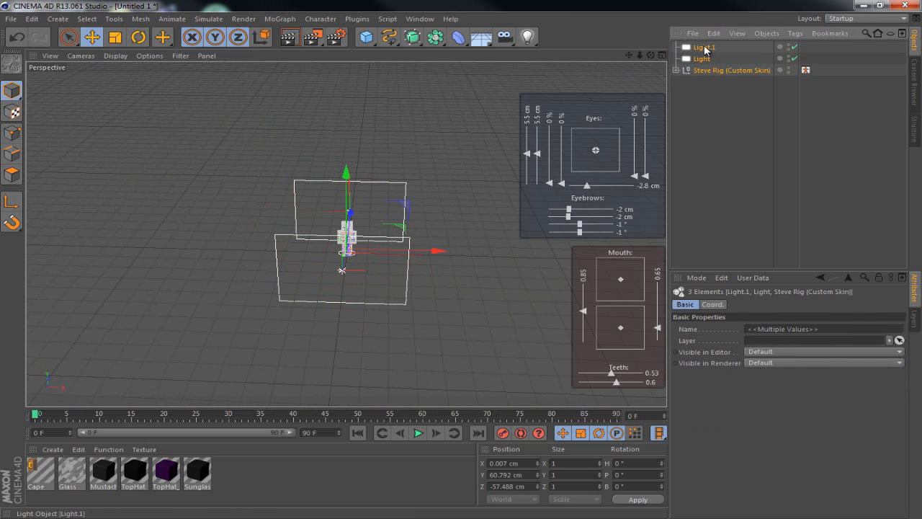
pyautogui.keyDown('ctrl'); pyautogui.click(712, 70); pyautogui.keyUp('ctrl')
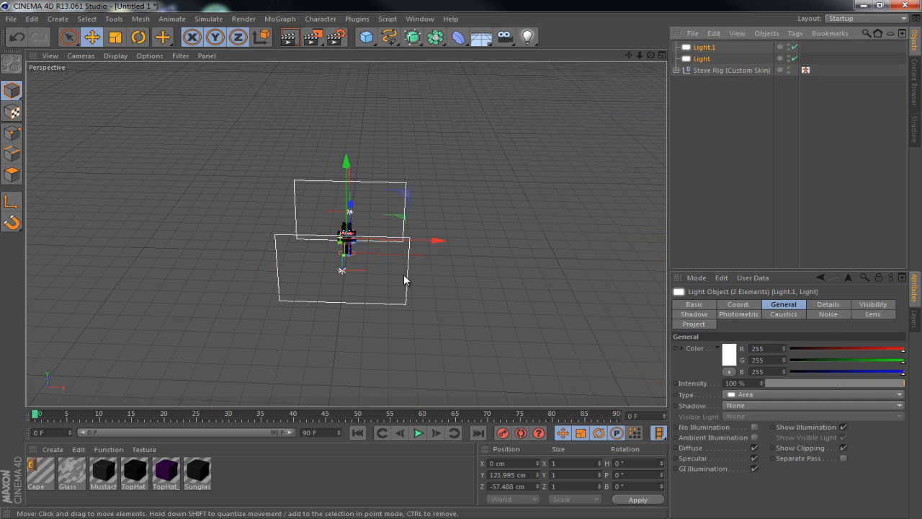
pyautogui.hotkey('ctrl', 'c')
pyautogui.hotkey('ctrl', 'v')
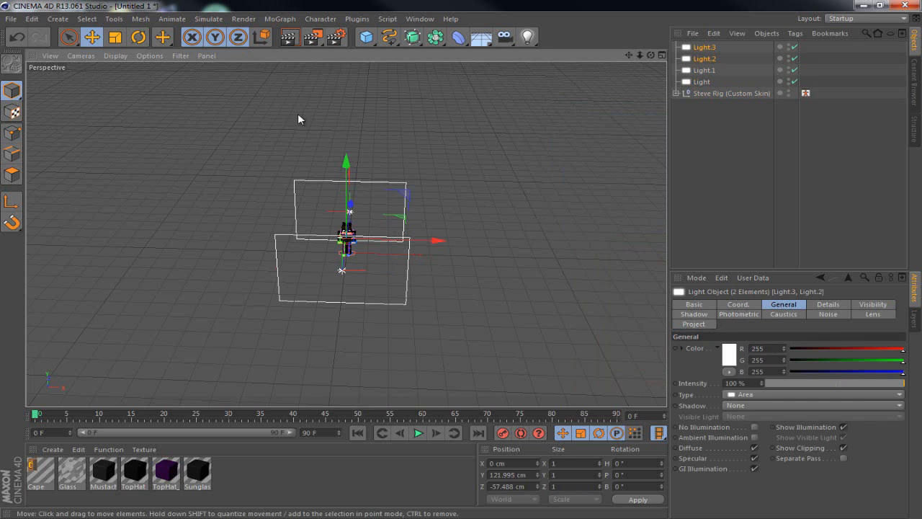
pyautogui.click(138, 37)
pyautogui.moveTo(385, 261); pyautogui.dragTo(288, 263)
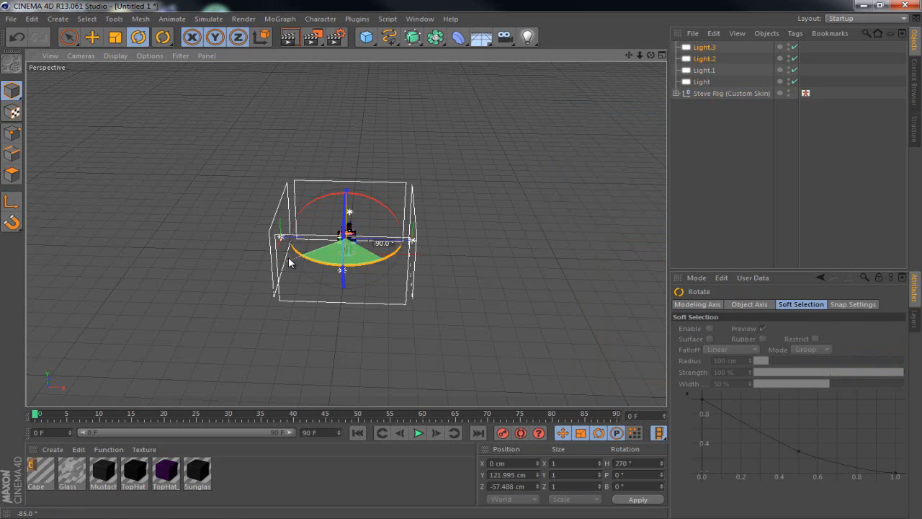
# Duplicate the two side area lights and rotate the copies by a 90° bank to sit above and below the character
pyautogui.keyDown('shift'); pyautogui.click(705, 82); pyautogui.keyUp('shift')
pyautogui.click(709, 58)
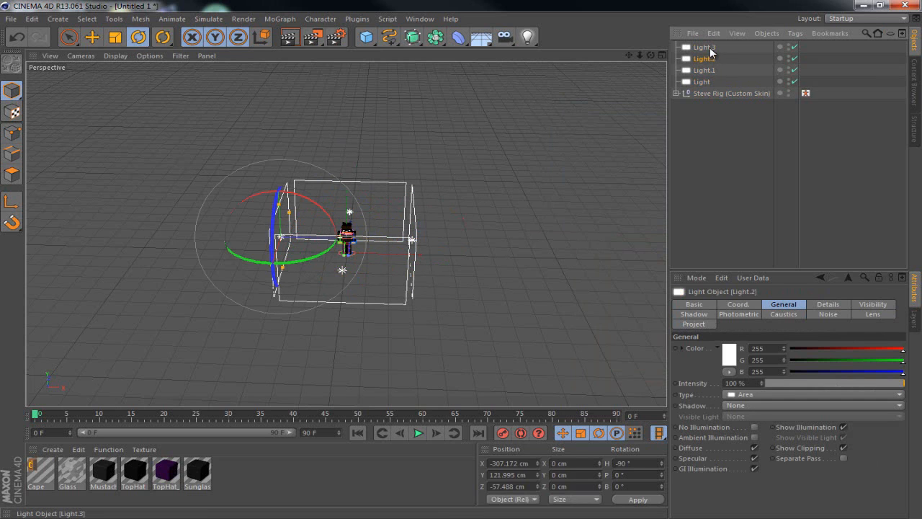
pyautogui.keyDown('shift'); pyautogui.click(708, 47); pyautogui.keyUp('shift')
pyautogui.hotkey('ctrl', 'c')
pyautogui.hotkey('ctrl', 'v')
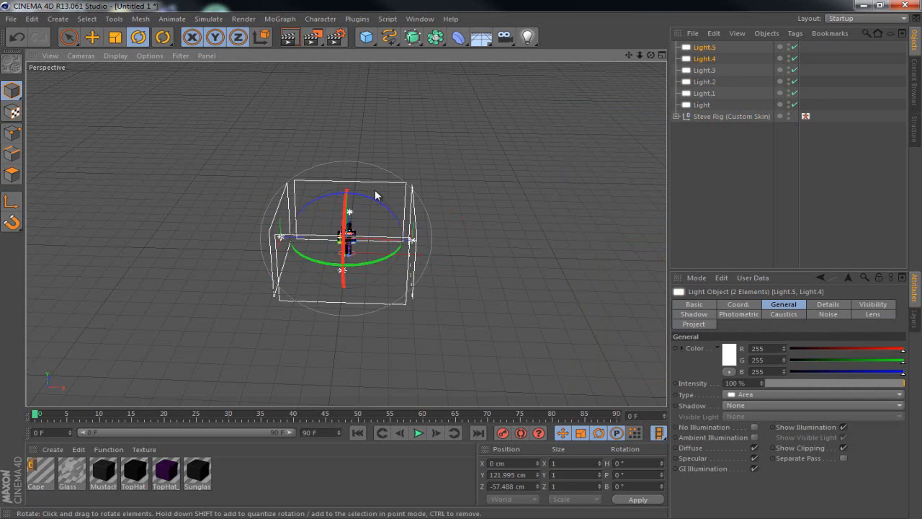
pyautogui.moveTo(373, 201); pyautogui.dragTo(413, 270)
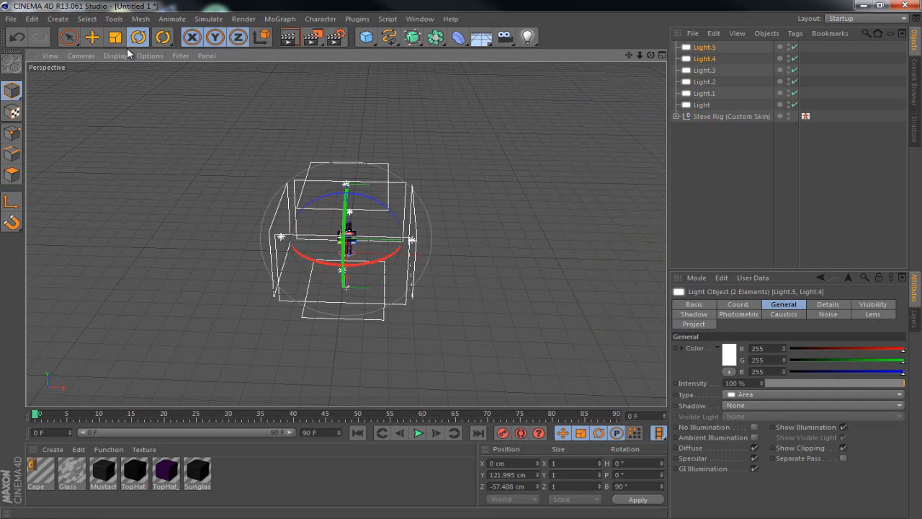
# Enlarge the area lights below and above the character in width and depth so they extend beyond the side lights
pyautogui.click(92, 39)
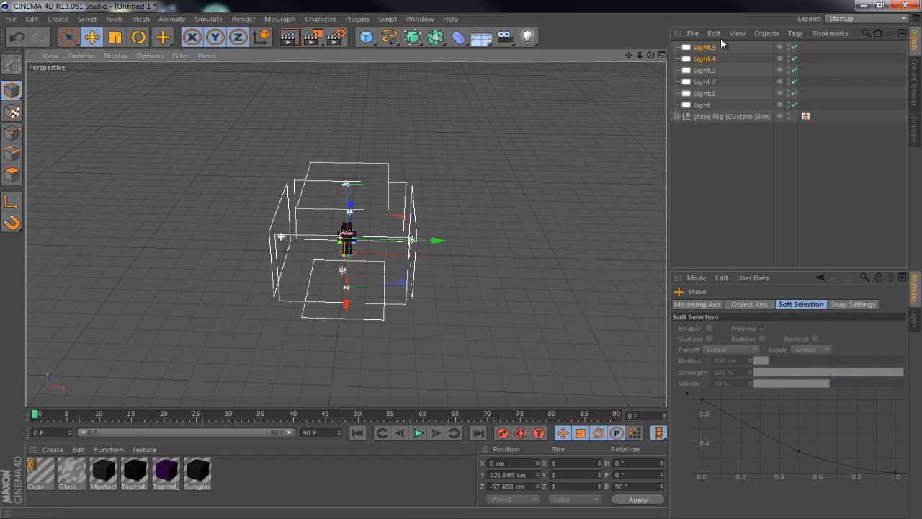
pyautogui.click(698, 47)
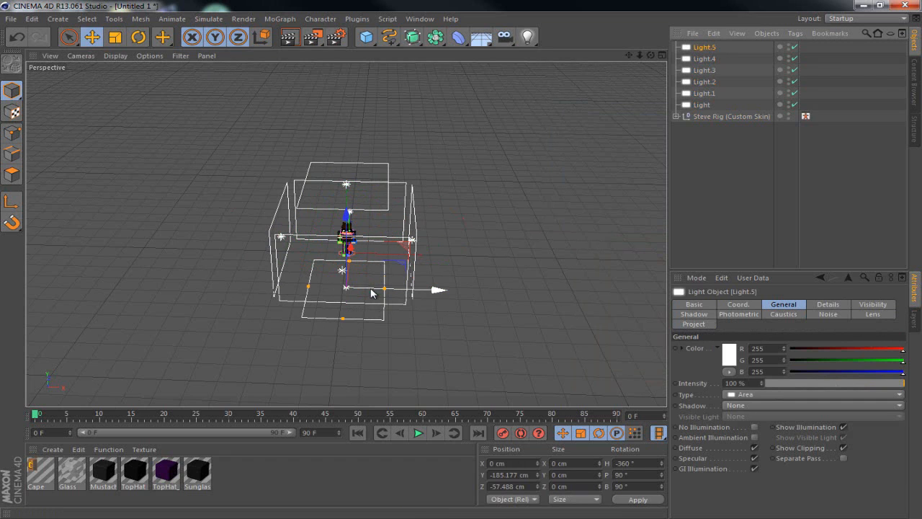
pyautogui.moveTo(386, 291); pyautogui.dragTo(457, 290)
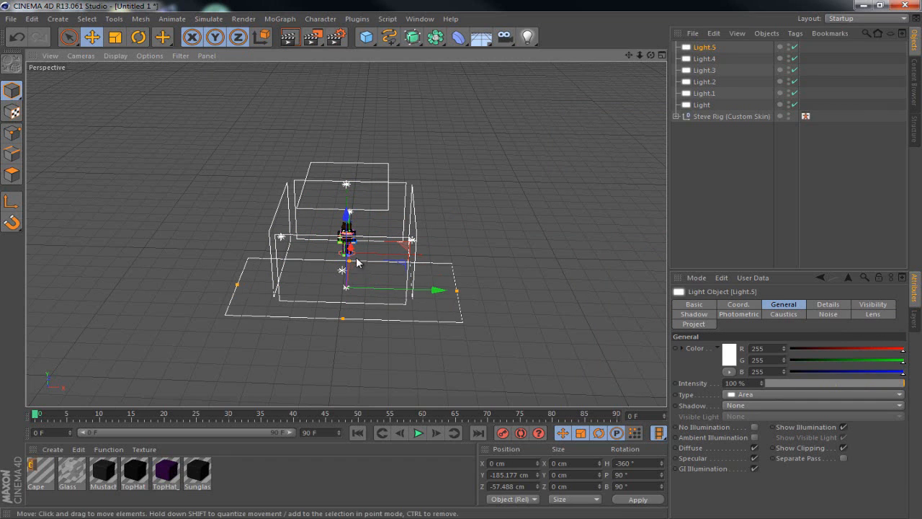
pyautogui.moveTo(350, 261); pyautogui.dragTo(350, 252)
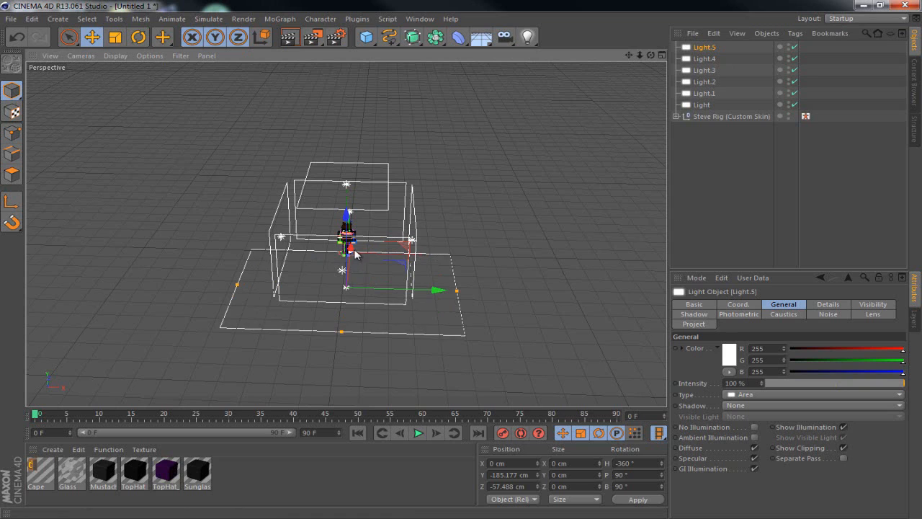
pyautogui.click(710, 61)
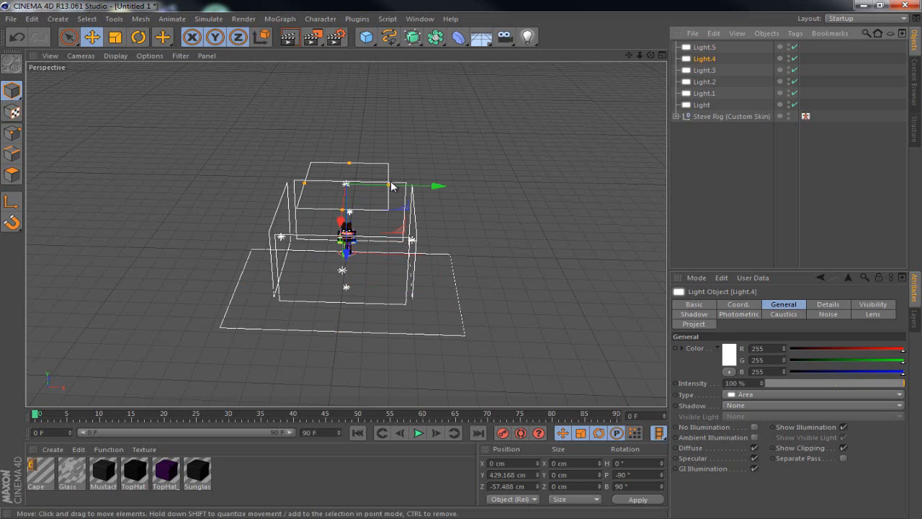
pyautogui.moveTo(390, 185); pyautogui.dragTo(444, 186)
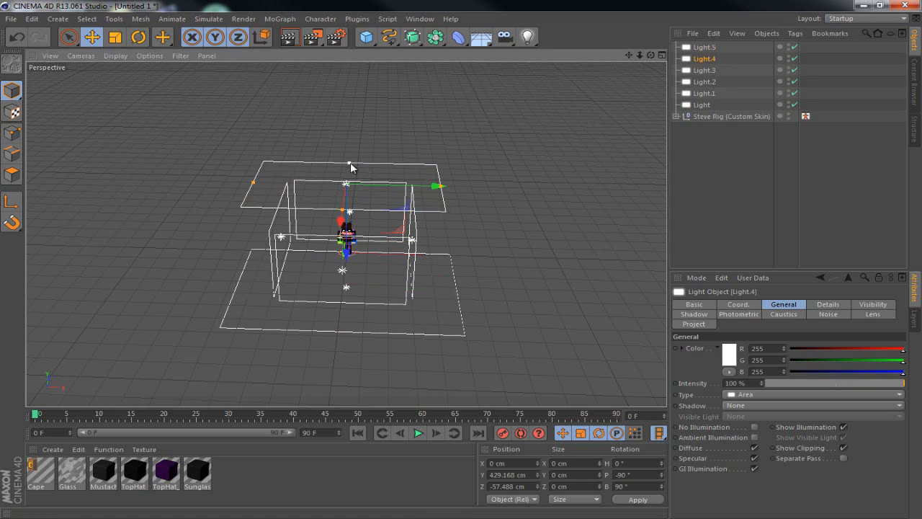
pyautogui.moveTo(350, 162); pyautogui.dragTo(358, 136)
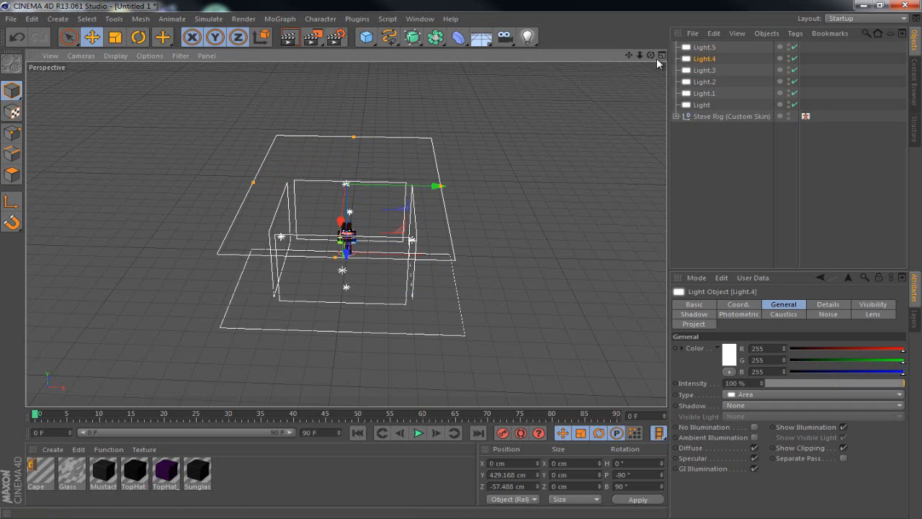
# Give the Steve rig a slanted smile by moving its mouth control to about X 0.64, Y 0.78
pyautogui.moveTo(651, 55); pyautogui.dragTo(461, 265)
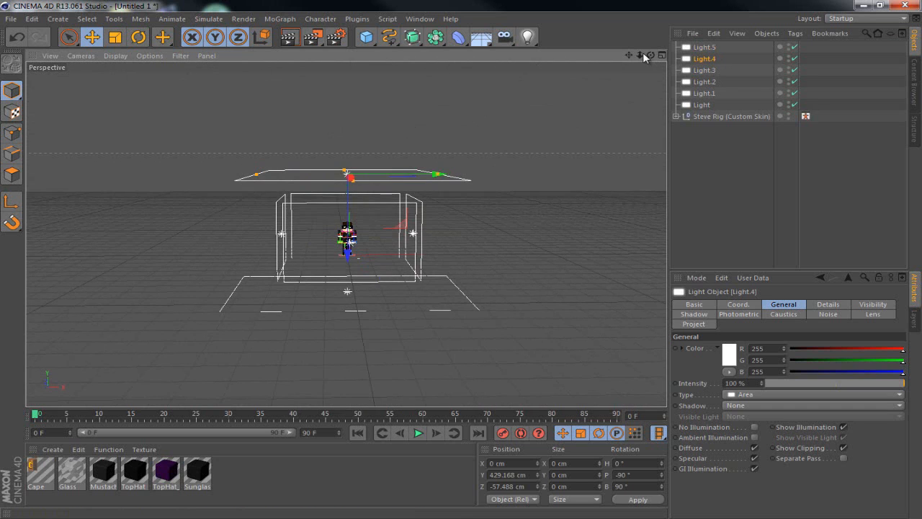
pyautogui.scroll(5, 462, 264)
pyautogui.scroll(4, 462, 263)
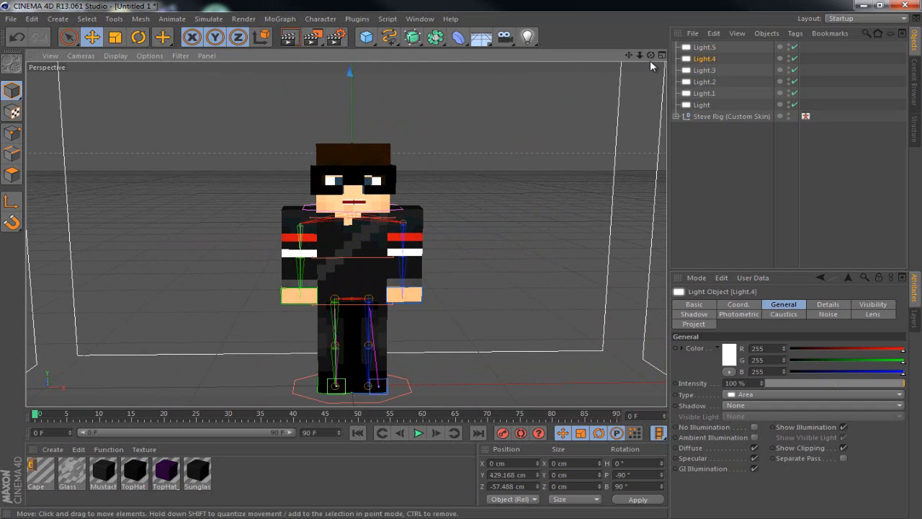
pyautogui.moveTo(651, 55); pyautogui.dragTo(461, 257)
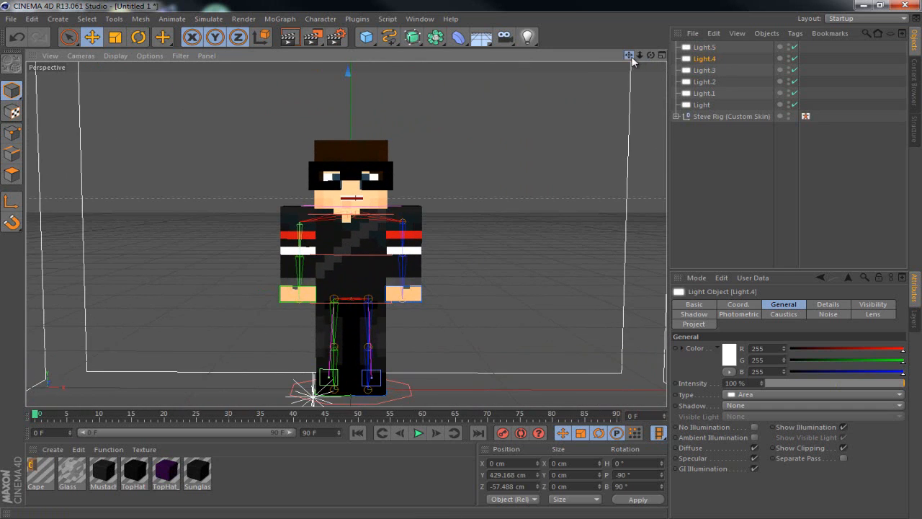
pyautogui.moveTo(628, 55); pyautogui.dragTo(461, 258)
pyautogui.click(732, 116)
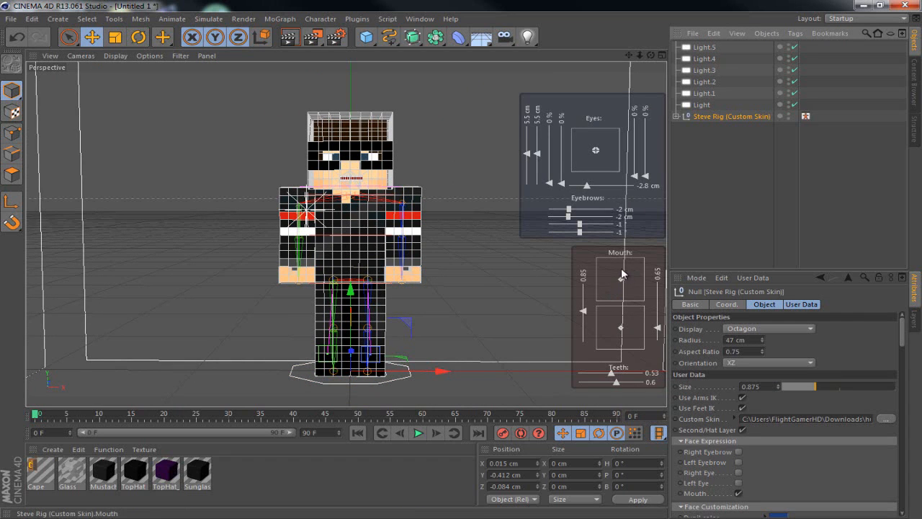
pyautogui.moveTo(621, 270); pyautogui.dragTo(628, 265)
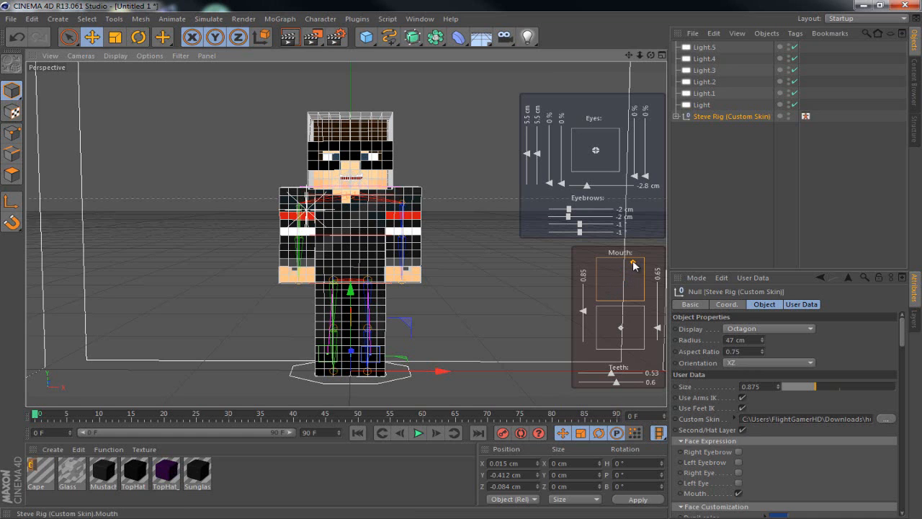
pyautogui.click(699, 210)
pyautogui.click(720, 116)
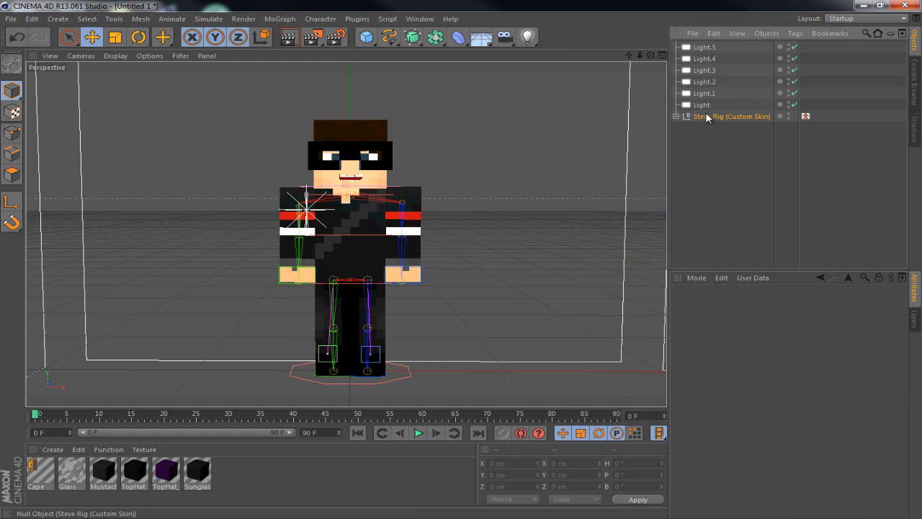
pyautogui.click(636, 262)
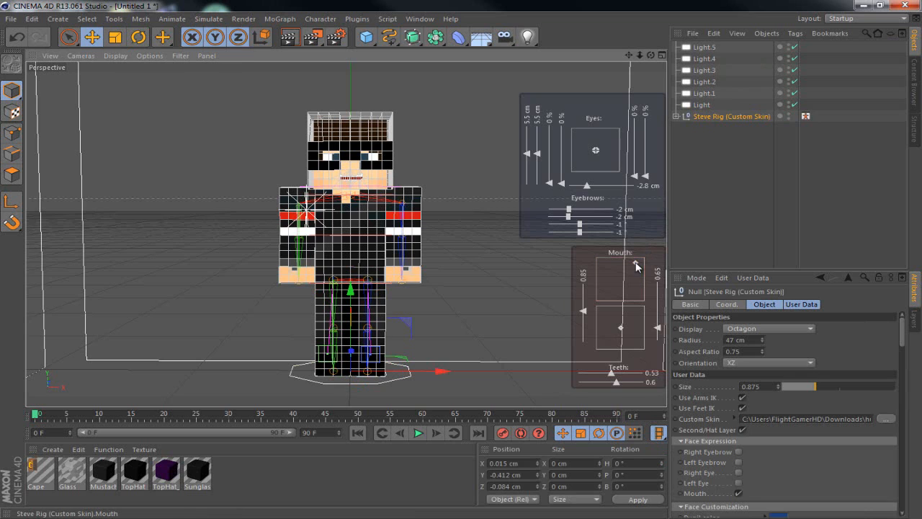
# Open the Steve rig's Visual Selector in its own window and enlarge it to show the whole body map
pyautogui.click(806, 117)
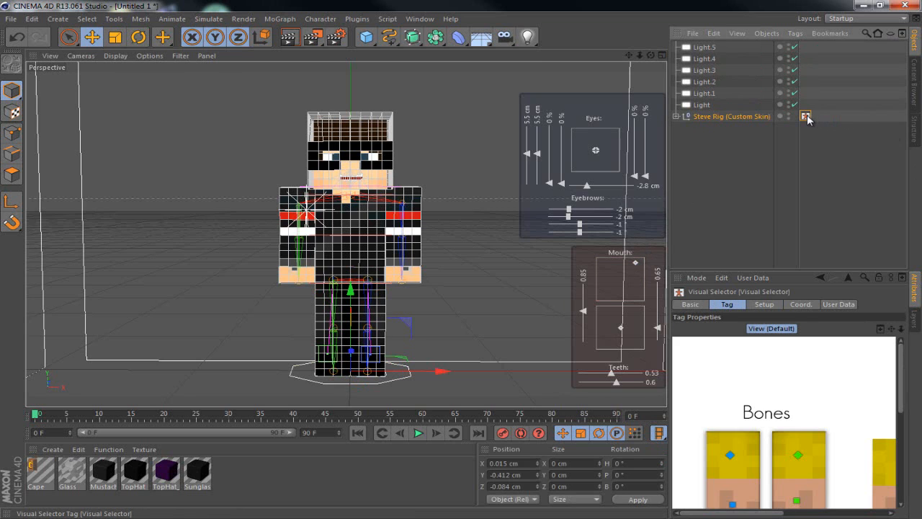
pyautogui.doubleClick(806, 117)
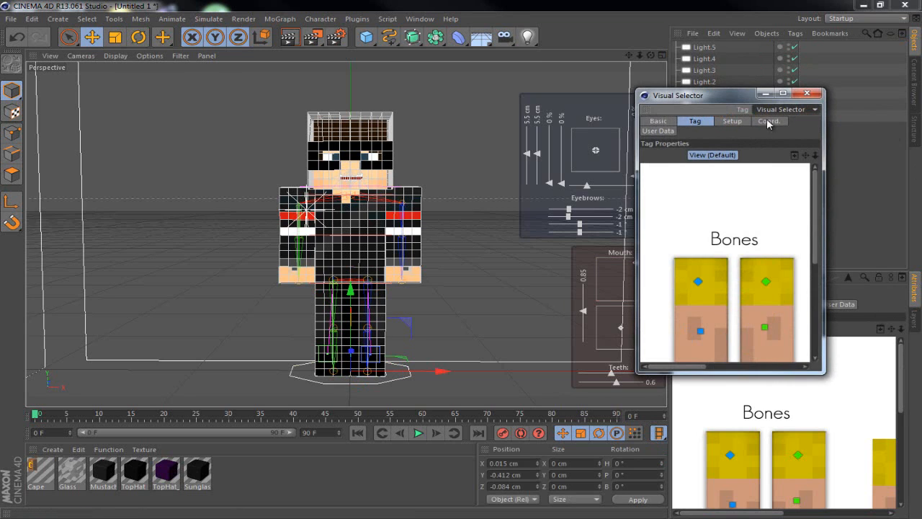
pyautogui.moveTo(733, 99); pyautogui.dragTo(729, 120)
pyautogui.scroll(-2, 757, 261)
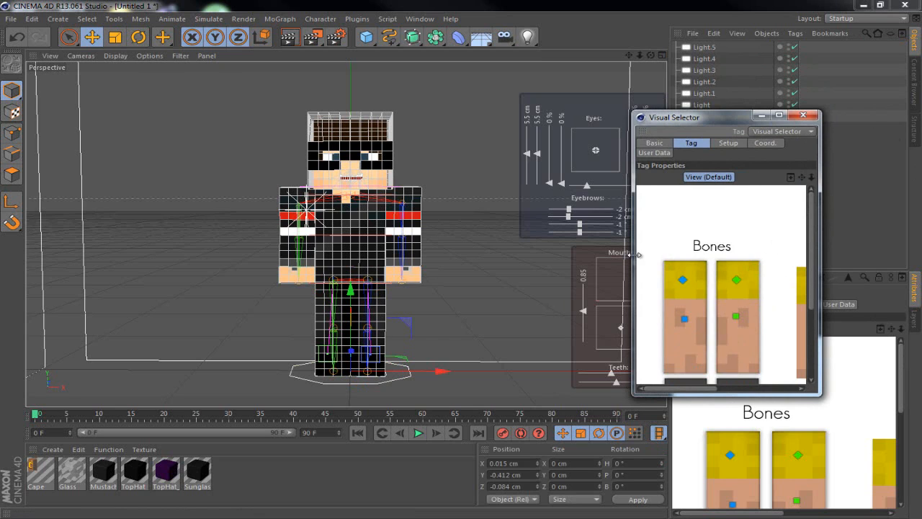
pyautogui.moveTo(638, 254); pyautogui.dragTo(606, 254)
pyautogui.moveTo(817, 249); pyautogui.dragTo(833, 248)
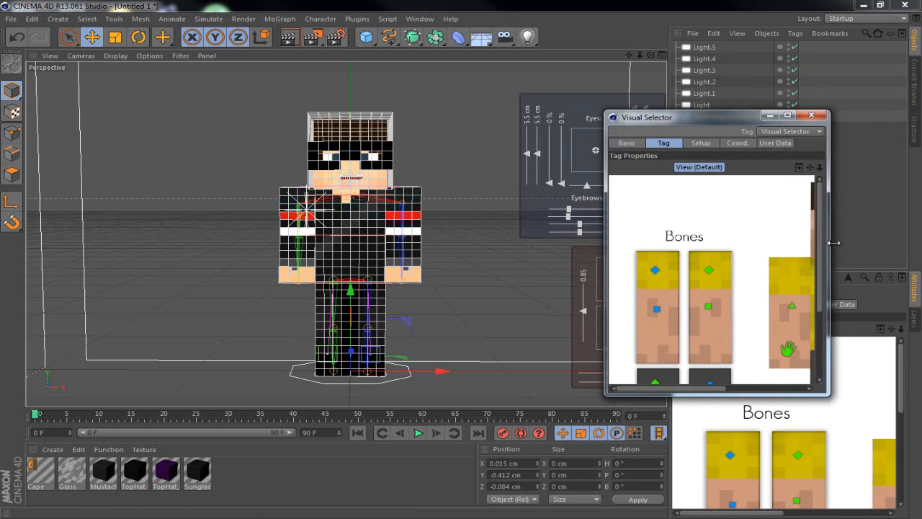
pyautogui.scroll(-2, 769, 250)
# Spread the arms by moving the right hand to about X -31, Y -59, Z 23 cm and the left to about X 7, Y 67, Z 23 cm
pyautogui.click(720, 293)
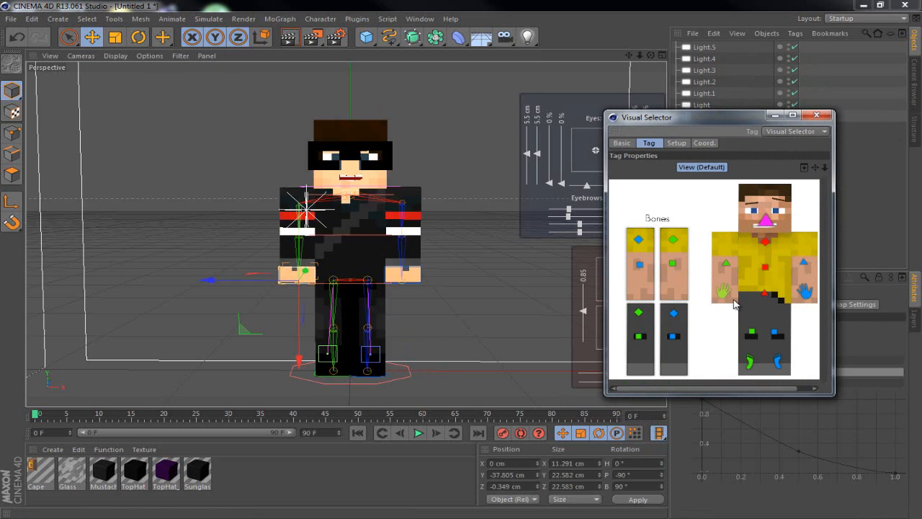
pyautogui.moveTo(237, 281); pyautogui.dragTo(203, 273)
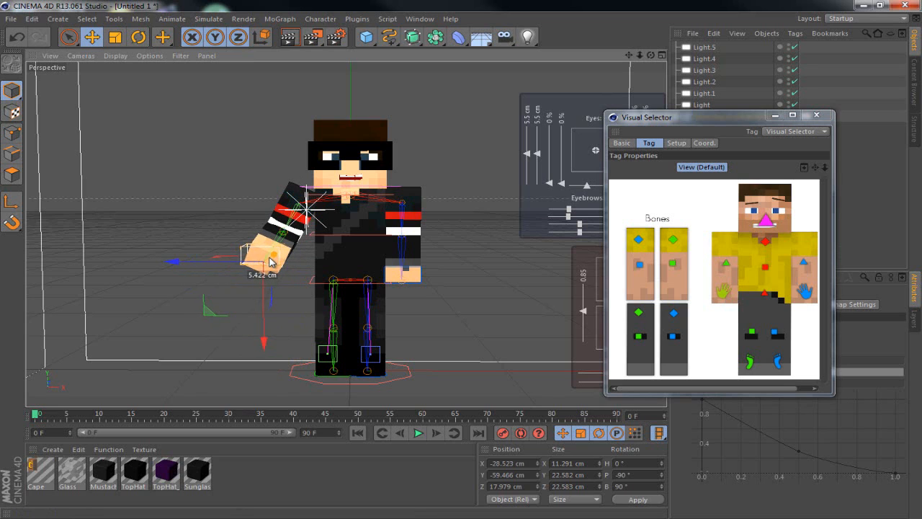
pyautogui.moveTo(264, 293); pyautogui.dragTo(273, 265)
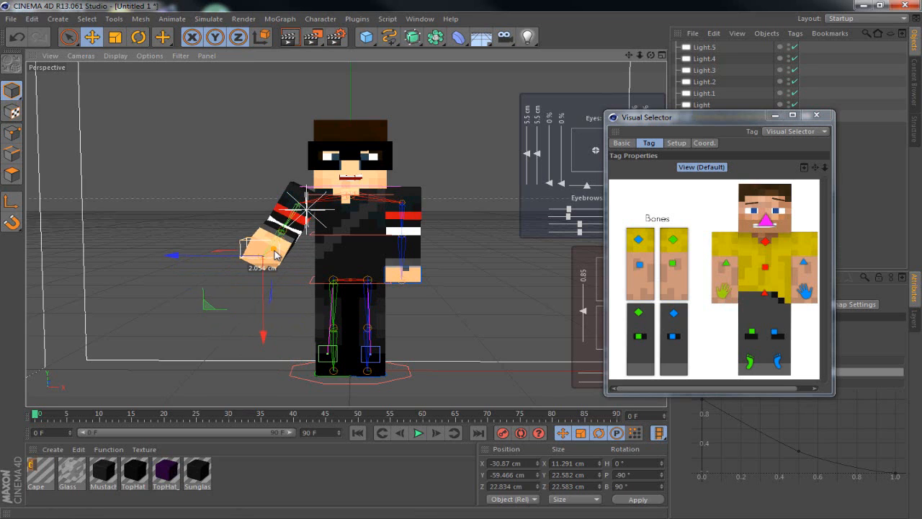
pyautogui.click(802, 295)
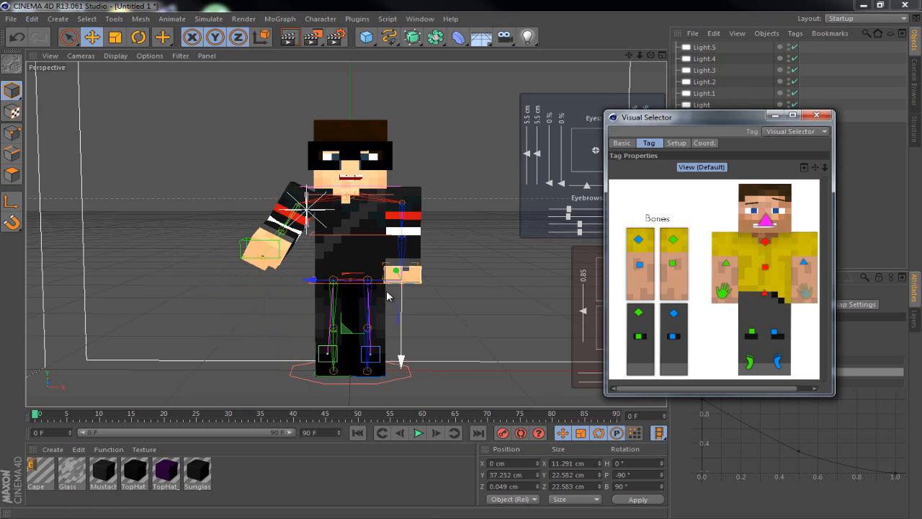
pyautogui.moveTo(395, 280); pyautogui.dragTo(432, 261)
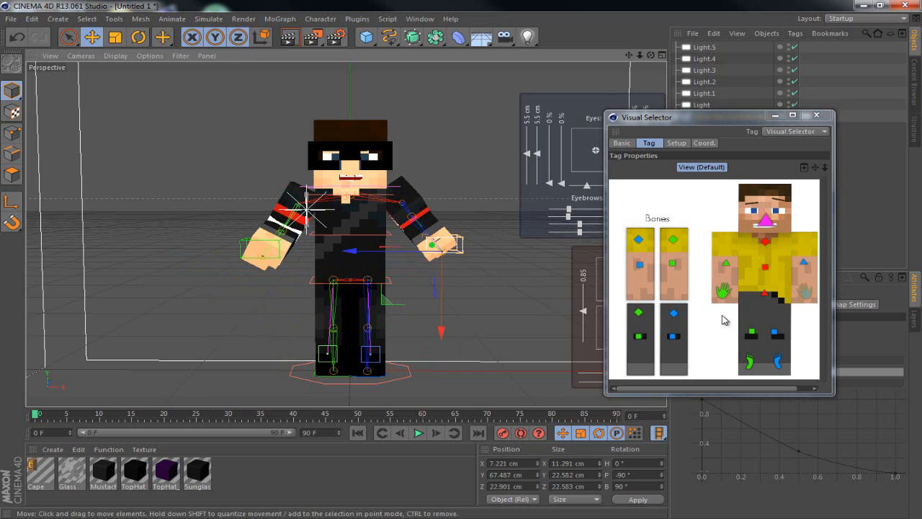
# Lift the right foot slightly and move the left foot up and back to about X 34 cm, Z 11 cm
pyautogui.click(760, 365)
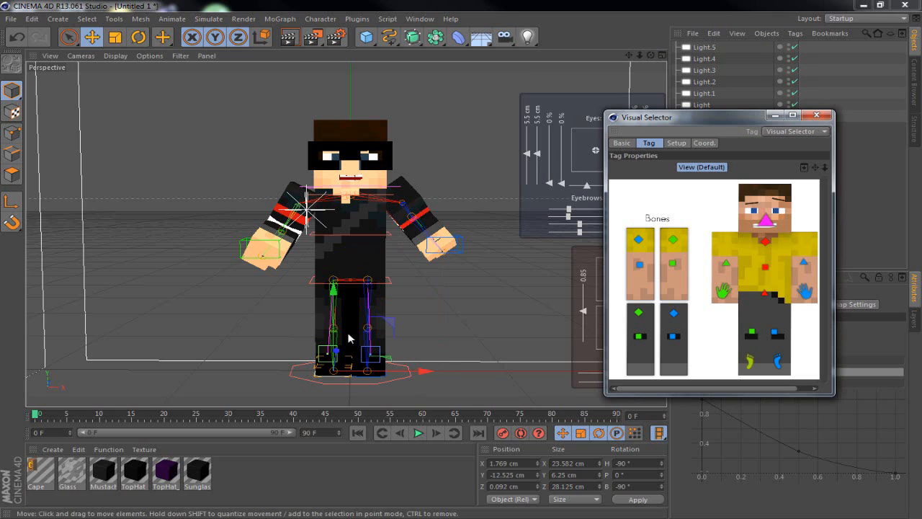
pyautogui.moveTo(332, 303); pyautogui.dragTo(337, 347)
pyautogui.click(365, 366)
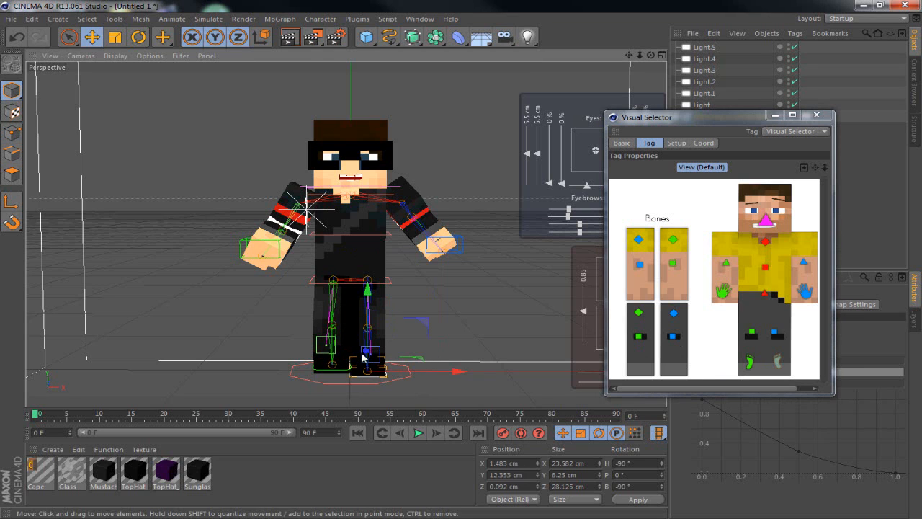
pyautogui.moveTo(366, 353); pyautogui.dragTo(371, 264)
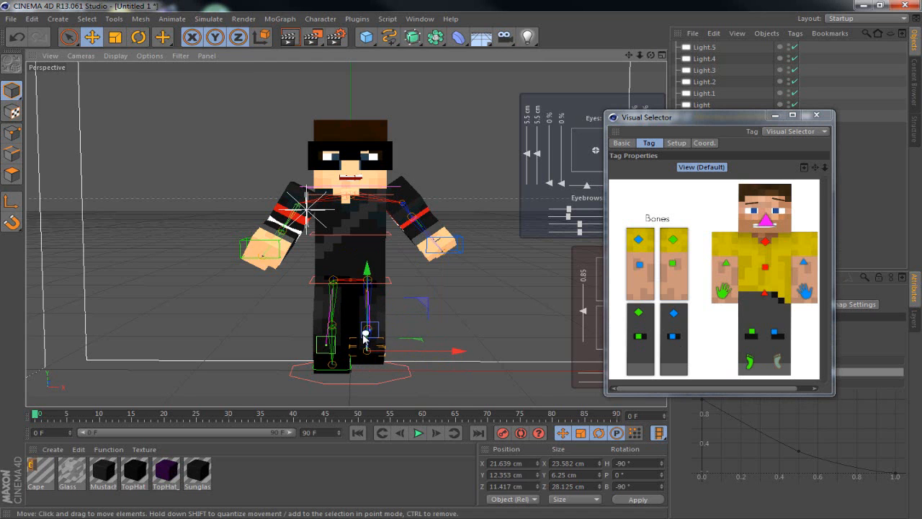
pyautogui.moveTo(365, 335); pyautogui.dragTo(365, 327)
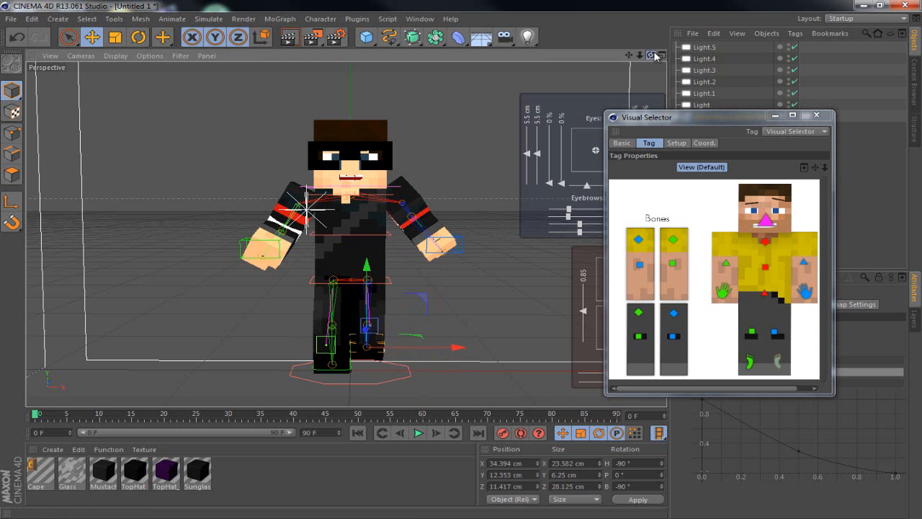
pyautogui.moveTo(651, 55); pyautogui.dragTo(461, 258)
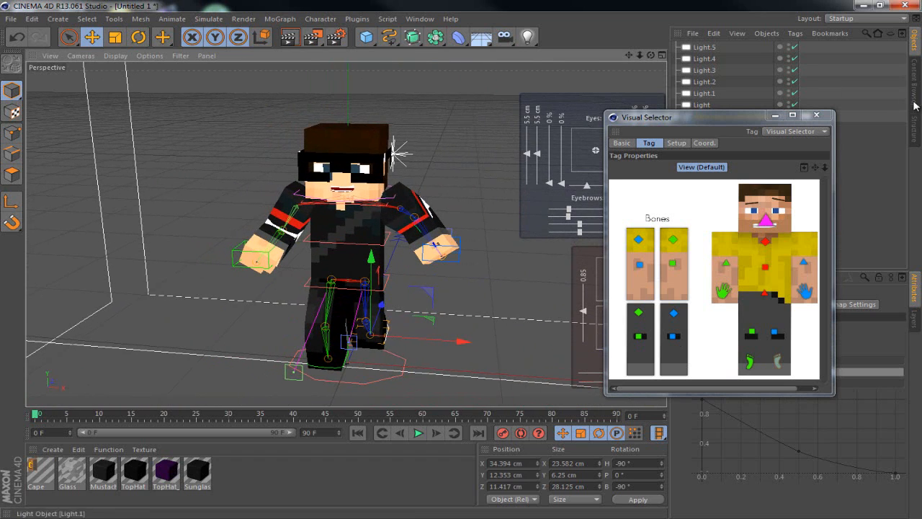
# Close the Visual Selector and enable the Sword (Right) and Sword (Left) tools on the Steve rig
pyautogui.click(817, 115)
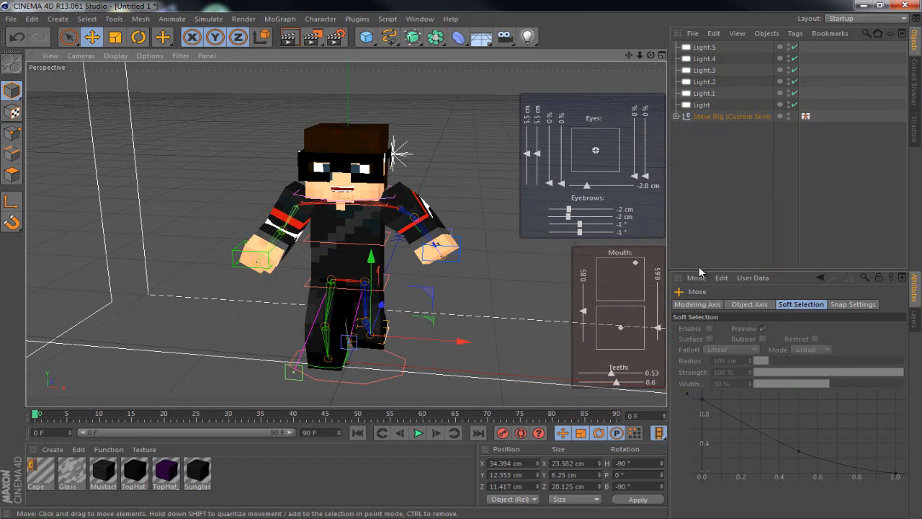
pyautogui.click(744, 114)
pyautogui.click(690, 351)
pyautogui.scroll(-5, 691, 351)
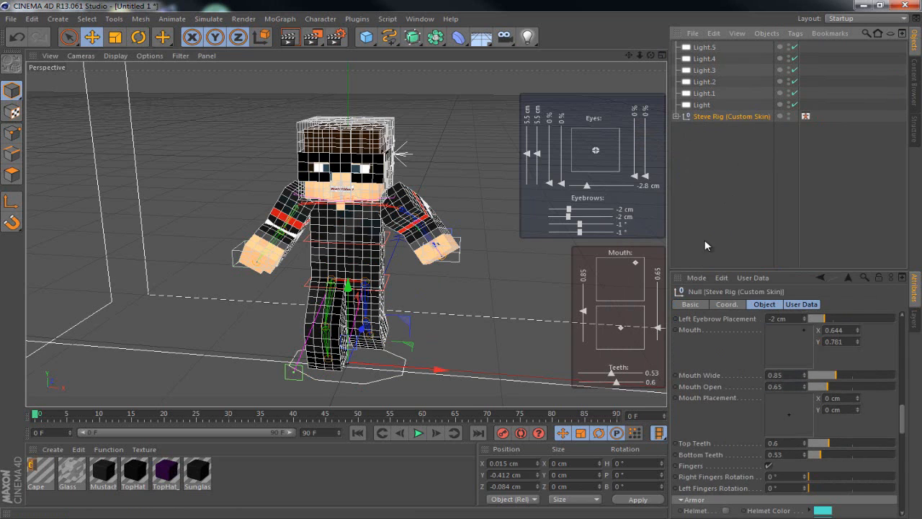
pyautogui.scroll(-4, 718, 389)
pyautogui.scroll(-4, 720, 343)
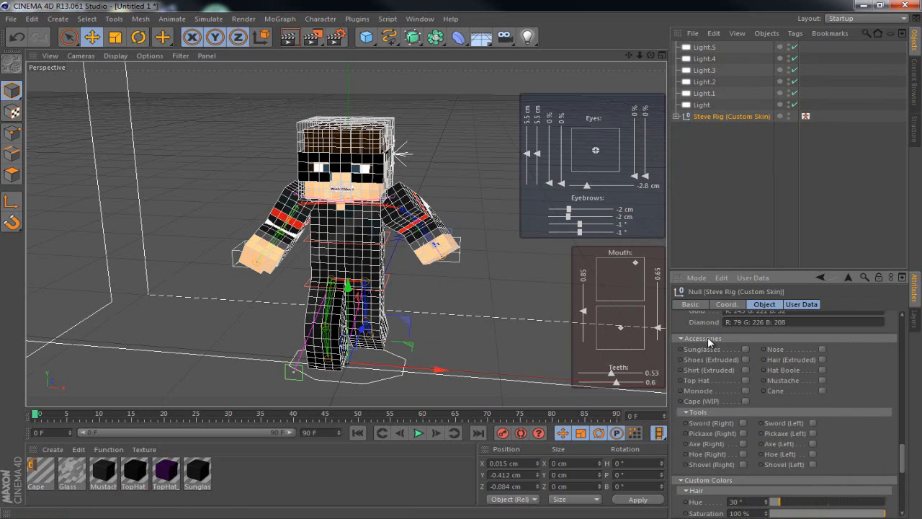
pyautogui.click(742, 422)
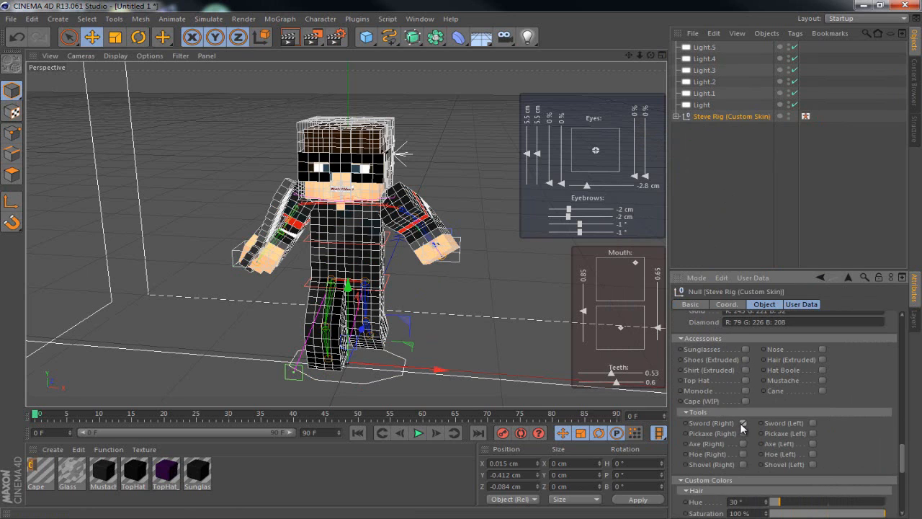
pyautogui.click(812, 422)
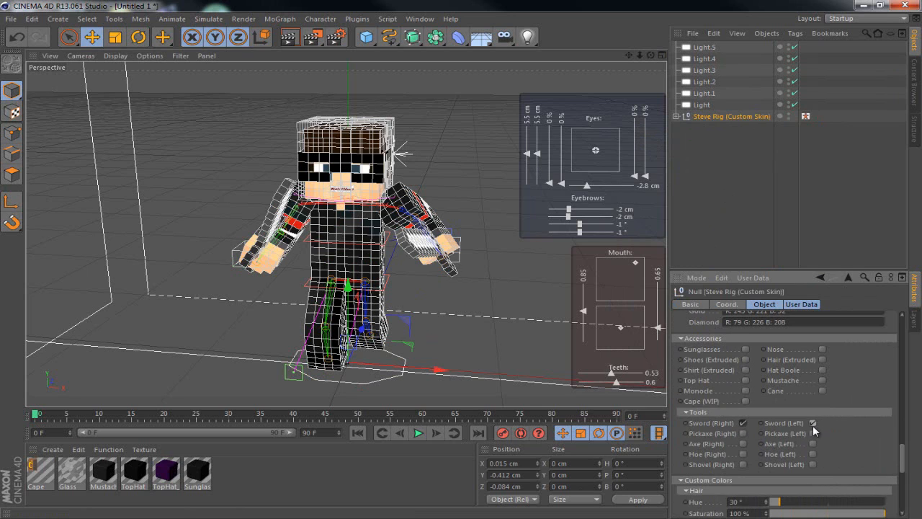
pyautogui.click(685, 187)
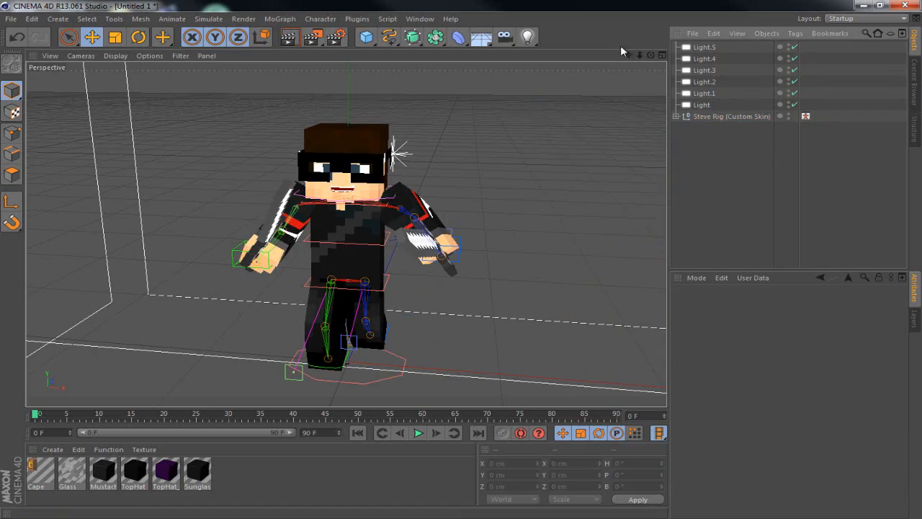
# Try the Shoes (Extruded) and Hair (Extruded) accessories on the Steve rig
pyautogui.moveTo(650, 55); pyautogui.dragTo(460, 259)
pyautogui.click(719, 120)
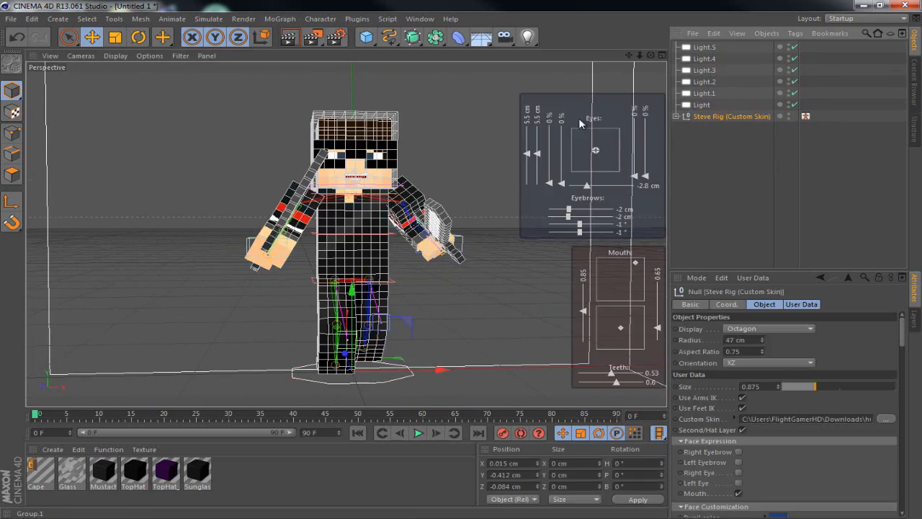
pyautogui.scroll(-15, 702, 409)
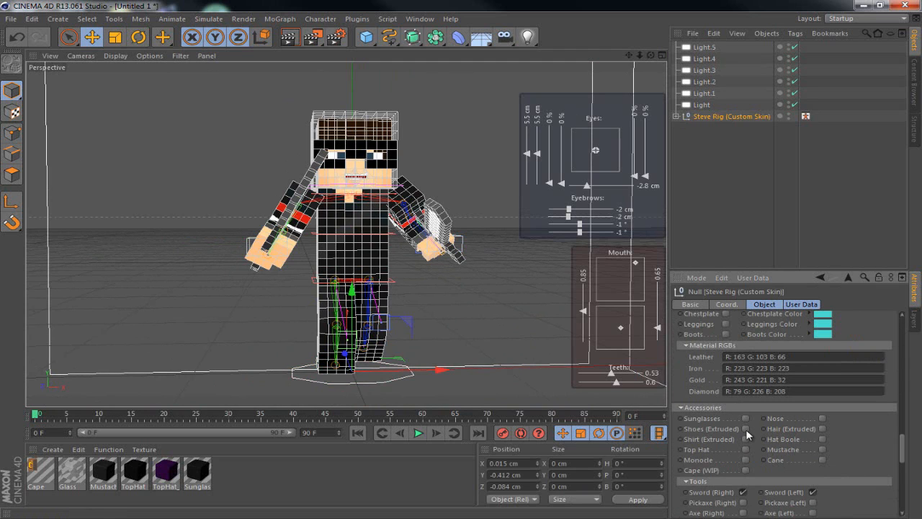
pyautogui.click(745, 428)
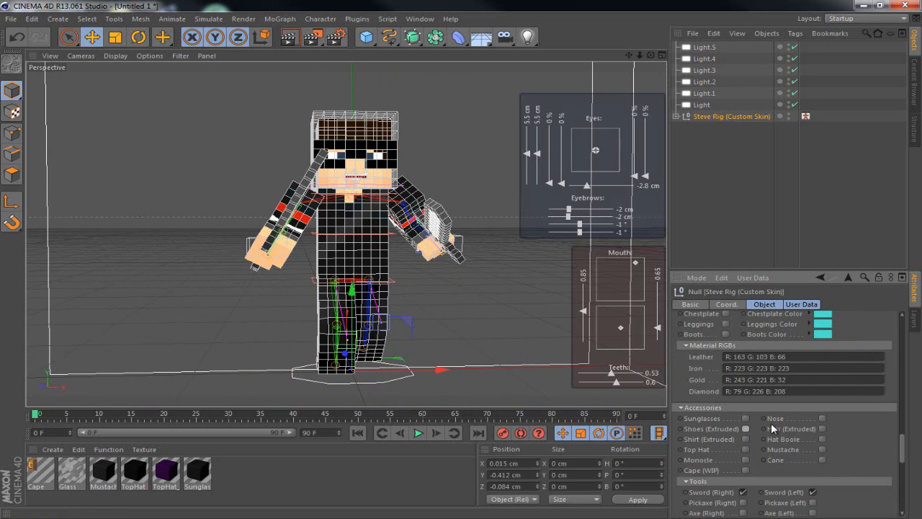
pyautogui.click(822, 428)
# Deselect the Steve rig and render a preview of the sword-holding pose in the viewport from a slightly turned angle
pyautogui.click(698, 229)
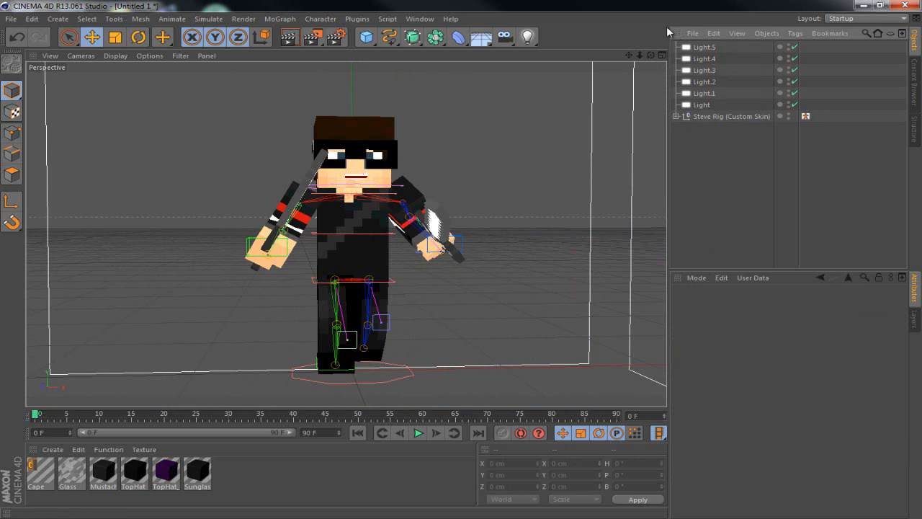
pyautogui.moveTo(651, 55); pyautogui.dragTo(459, 261)
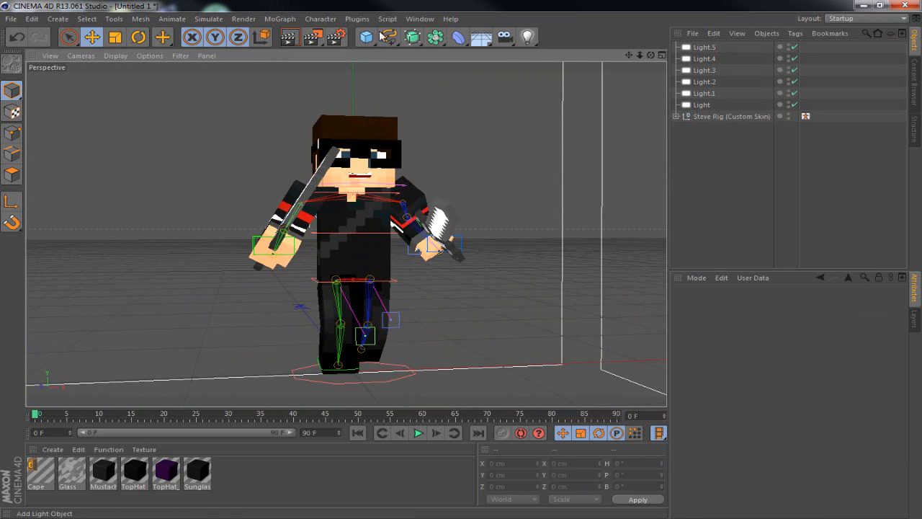
pyautogui.click(299, 38)
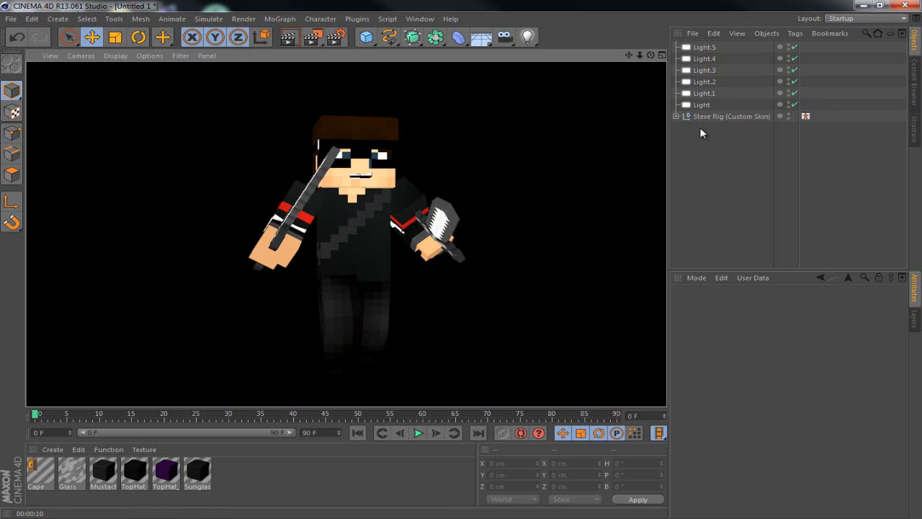
# Try Hair (Extruded) and Hat Boole on the Steve rig, leave both off, and enable Shirt (Extruded) among its accessories
pyautogui.click(708, 117)
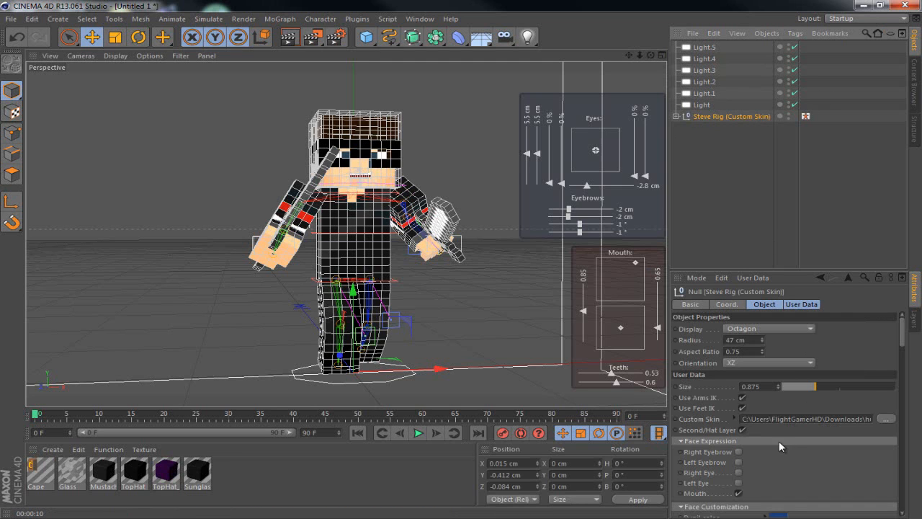
pyautogui.scroll(-15, 705, 448)
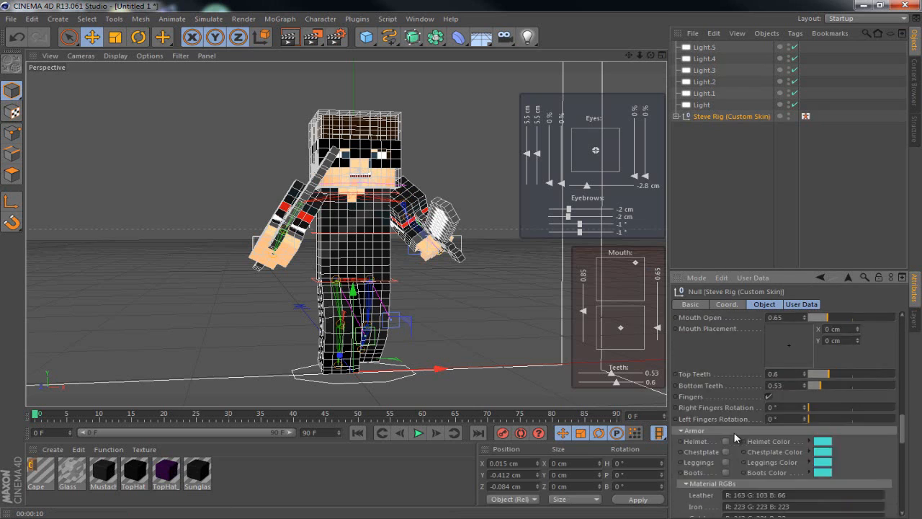
pyautogui.click(821, 429)
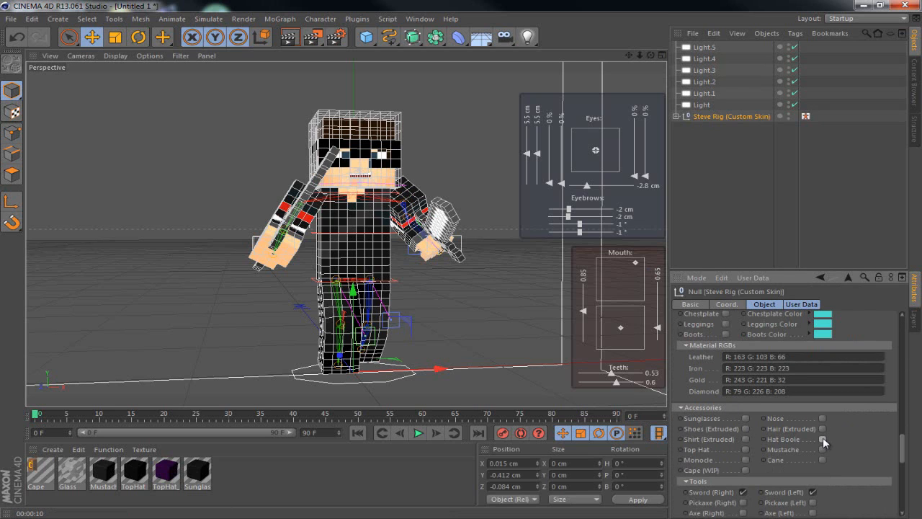
pyautogui.click(822, 438)
pyautogui.click(823, 438)
pyautogui.click(822, 438)
pyautogui.click(744, 448)
pyautogui.click(746, 429)
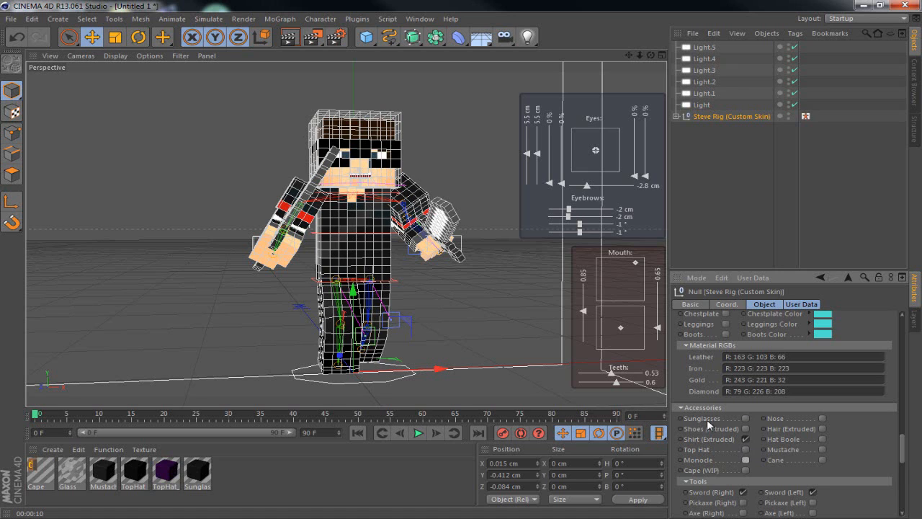
# Try the Helmet on the Steve rig, remove it, and equip the Chestplate and Boots armor instead
pyautogui.scroll(-10, 706, 416)
pyautogui.scroll(5, 707, 417)
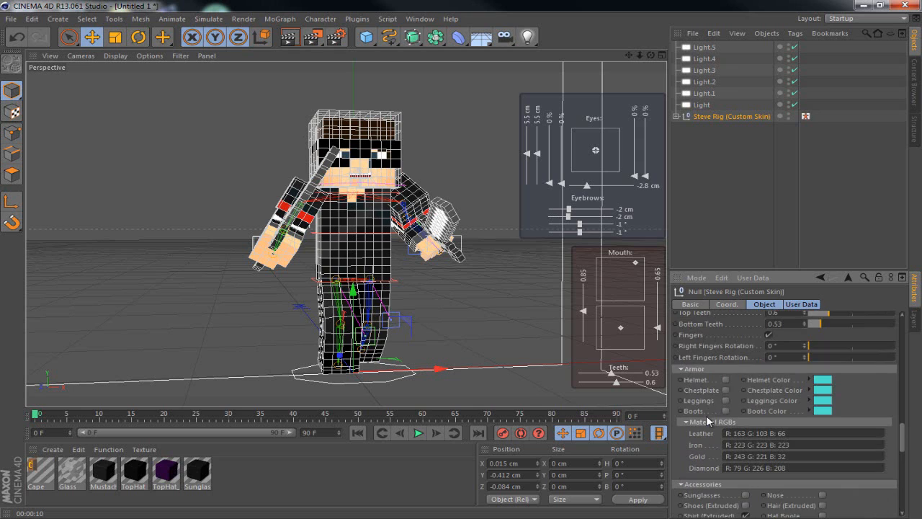
pyautogui.click(725, 379)
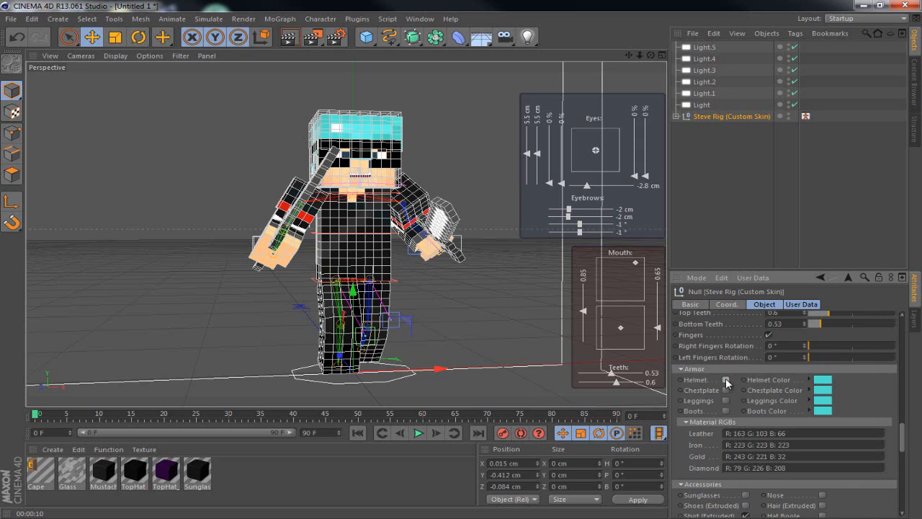
pyautogui.click(725, 378)
pyautogui.click(726, 389)
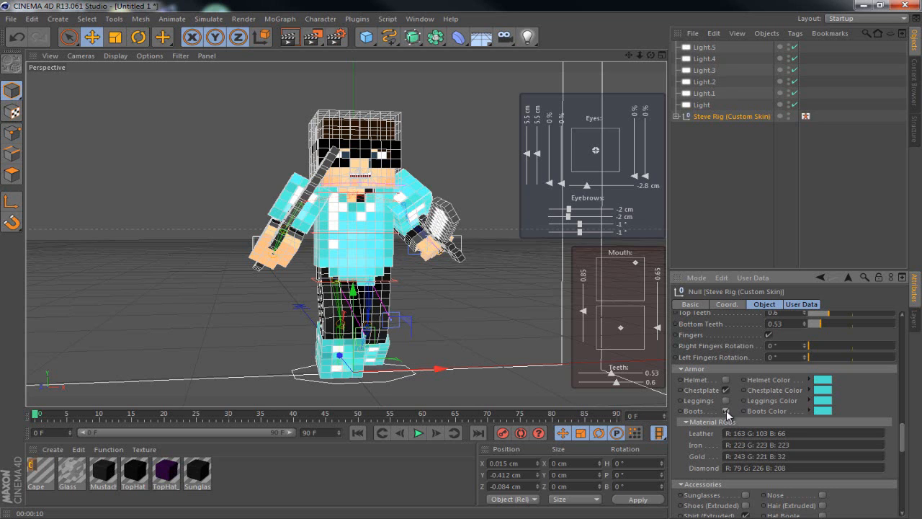
# Deselect the rig, adjust the viewing angle and render a viewport preview of the armored character
pyautogui.click(568, 82)
pyautogui.moveTo(650, 55); pyautogui.dragTo(462, 258)
pyautogui.click(290, 35)
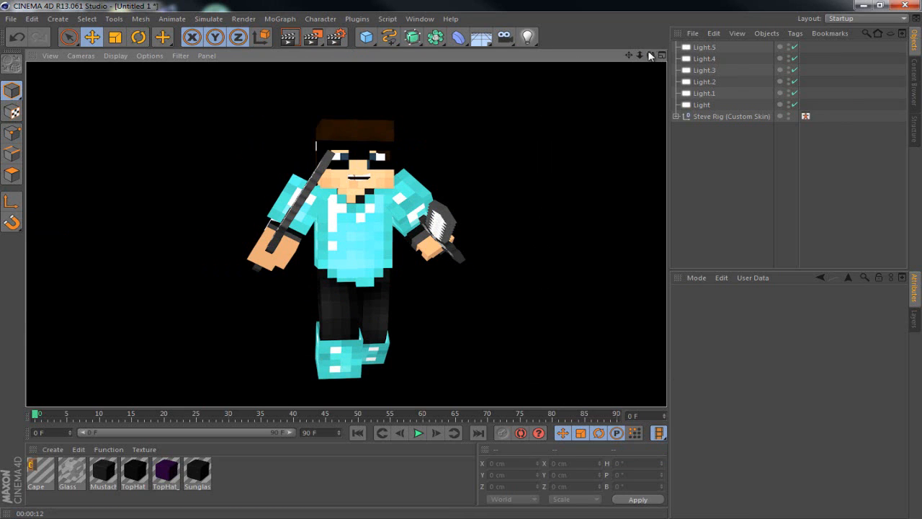
# Turn the view to face the character and review the Save section of the render settings
pyautogui.click(461, 259)
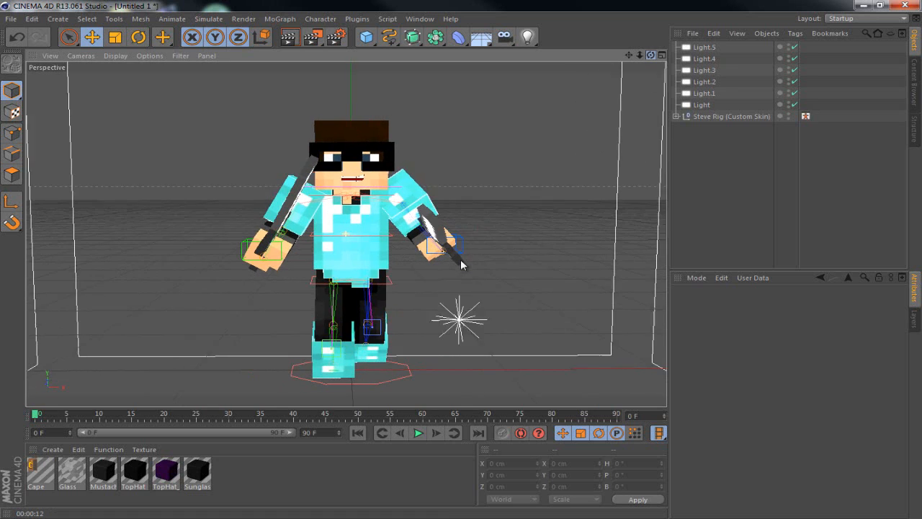
pyautogui.click(337, 36)
pyautogui.click(108, 59)
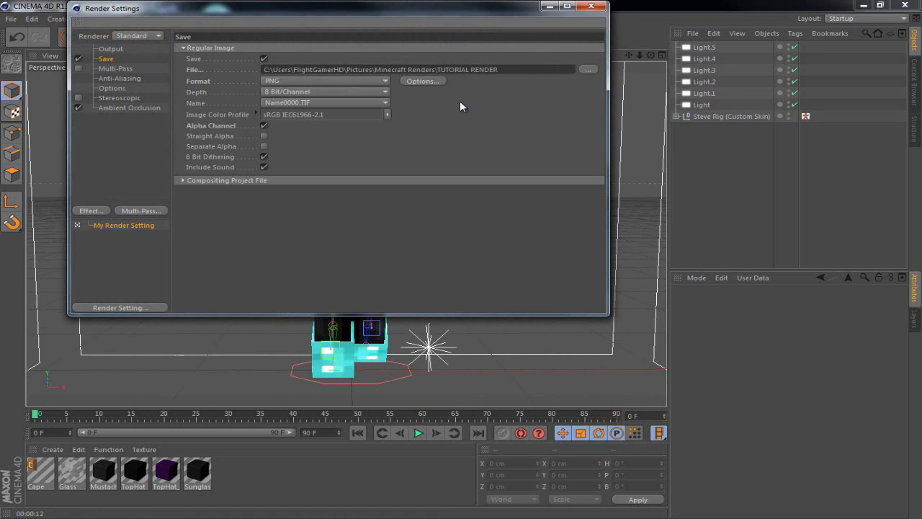
pyautogui.click(598, 7)
# Render the armored character to the Picture Viewer, fit the whole image in view, and close the viewer
pyautogui.click(317, 36)
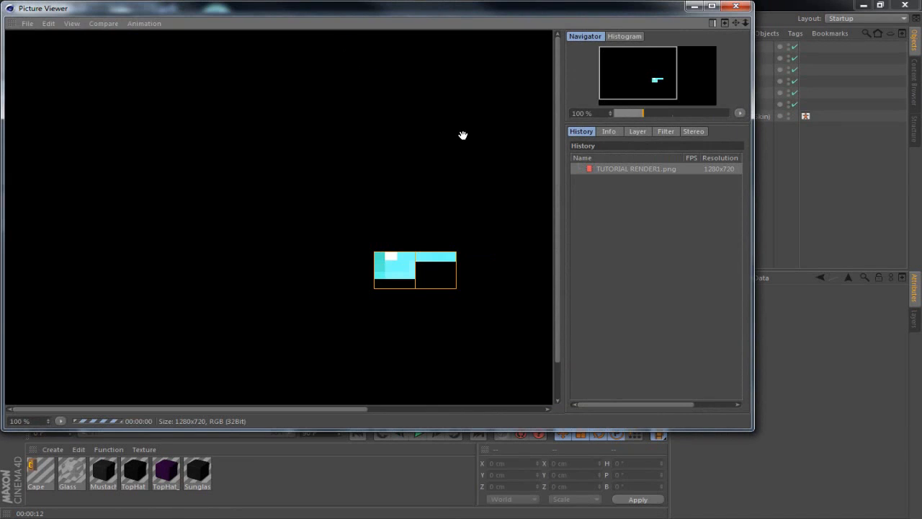
pyautogui.scroll(-3, 462, 138)
pyautogui.scroll(1, 455, 138)
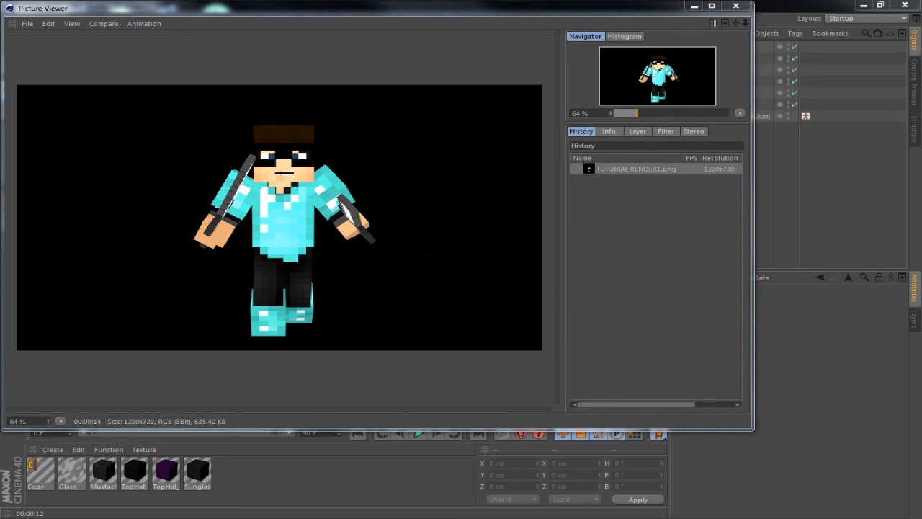
pyautogui.click(732, 7)
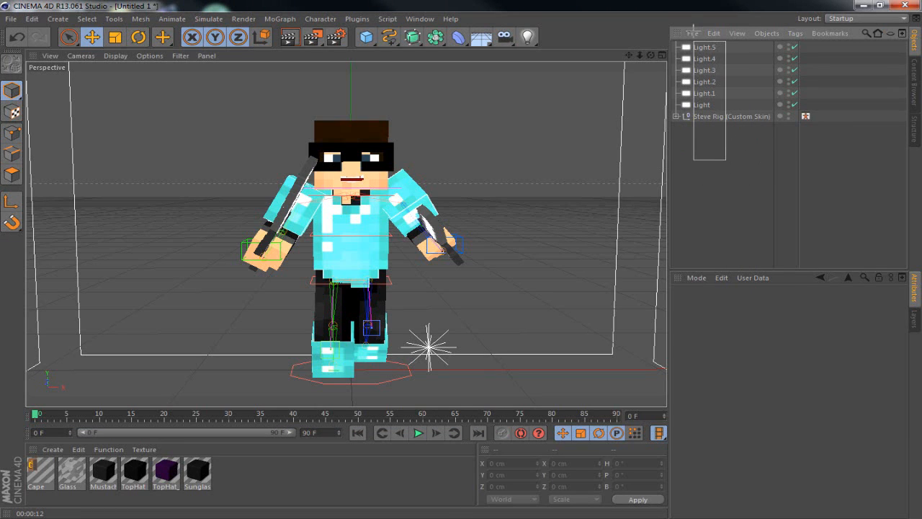
# Delete all the lights and the Steve rig to empty the scene
pyautogui.moveTo(726, 160); pyautogui.dragTo(726, 118)
pyautogui.press('Delete')
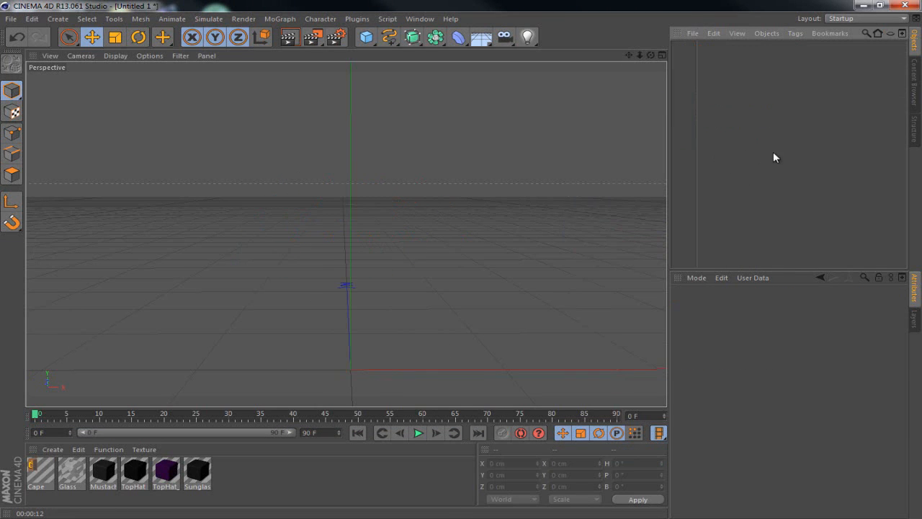
pyautogui.scroll(-5, 464, 264)
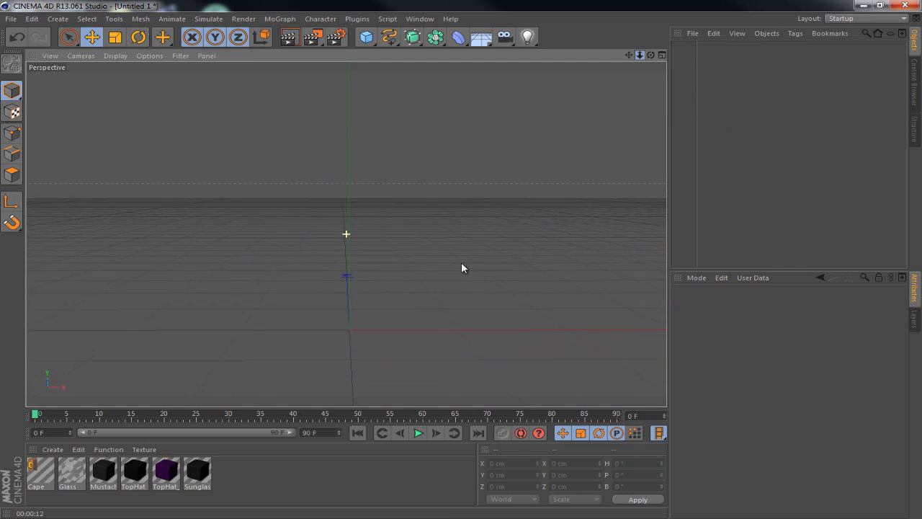
# Merge Keralis Modern Build.obj from the MC Modern Builds folder into the scene with an import scale of 1000 centimeters
pyautogui.click(694, 33)
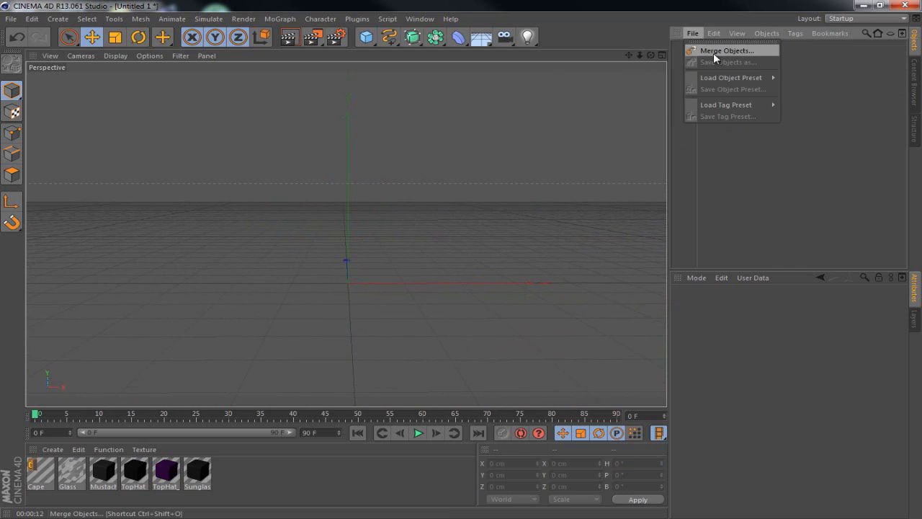
pyautogui.click(713, 51)
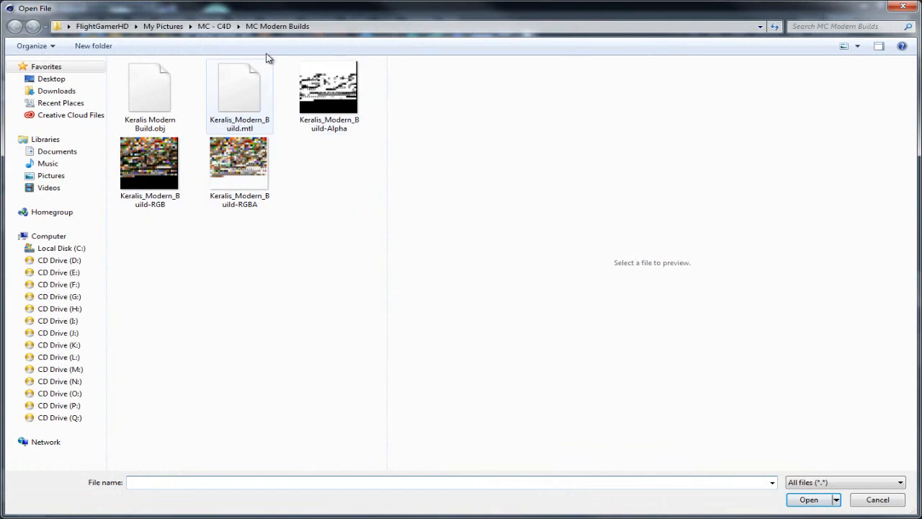
pyautogui.click(165, 85)
pyautogui.doubleClick(164, 85)
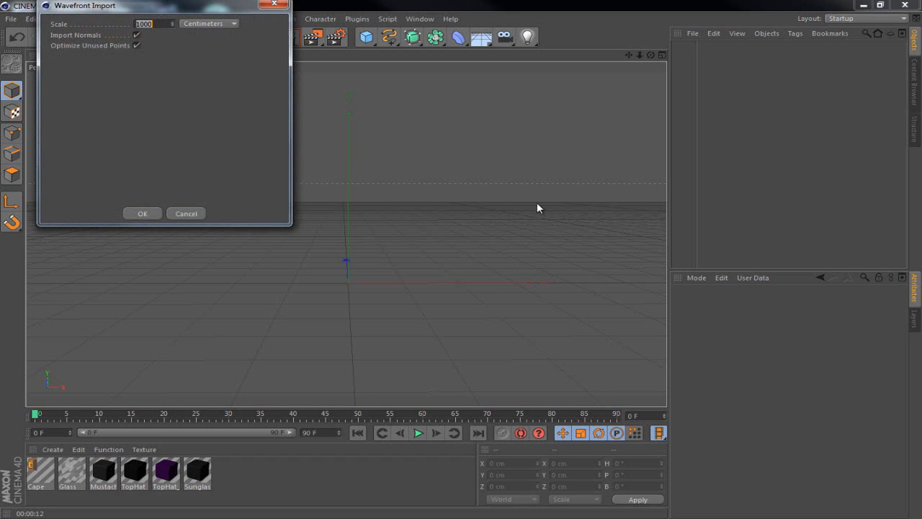
pyautogui.click(141, 213)
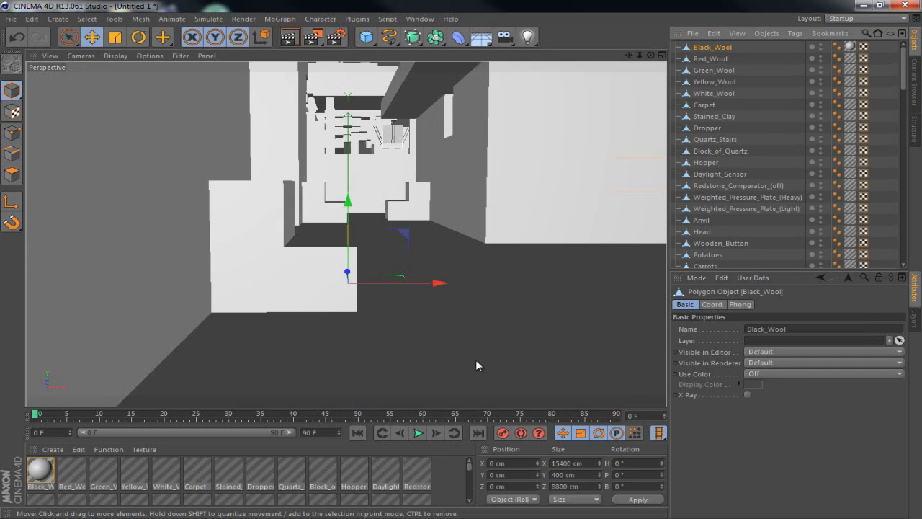
# View the imported Minecraft build from farther away and from the side
pyautogui.moveTo(10, 516); pyautogui.dragTo(10, 509)
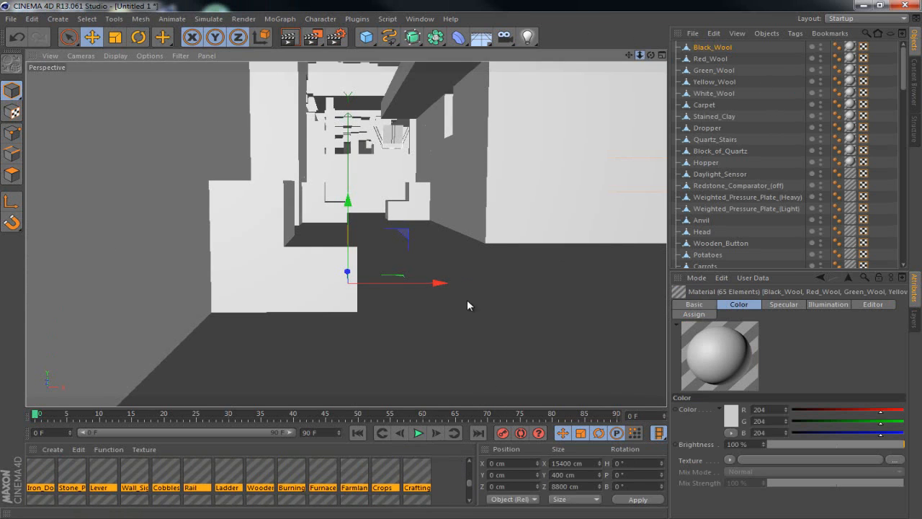
pyautogui.scroll(-10, 466, 299)
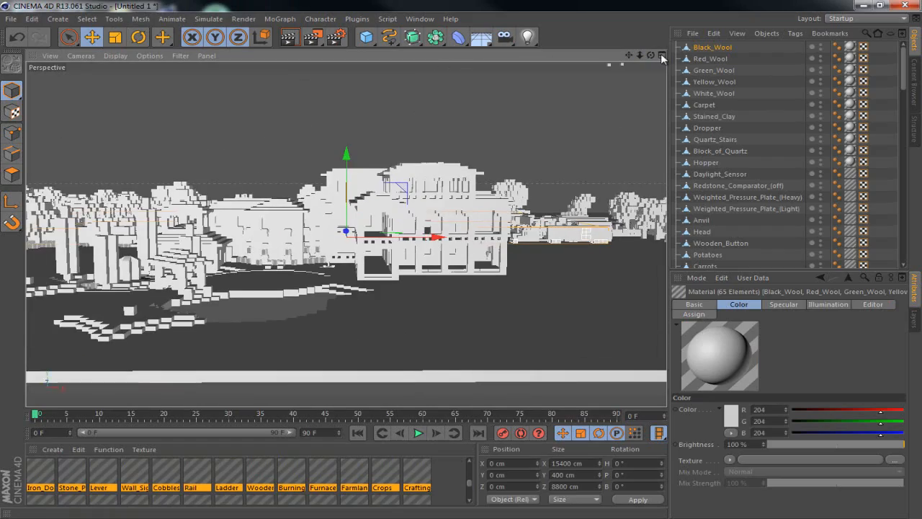
pyautogui.moveTo(651, 56); pyautogui.dragTo(79, 118)
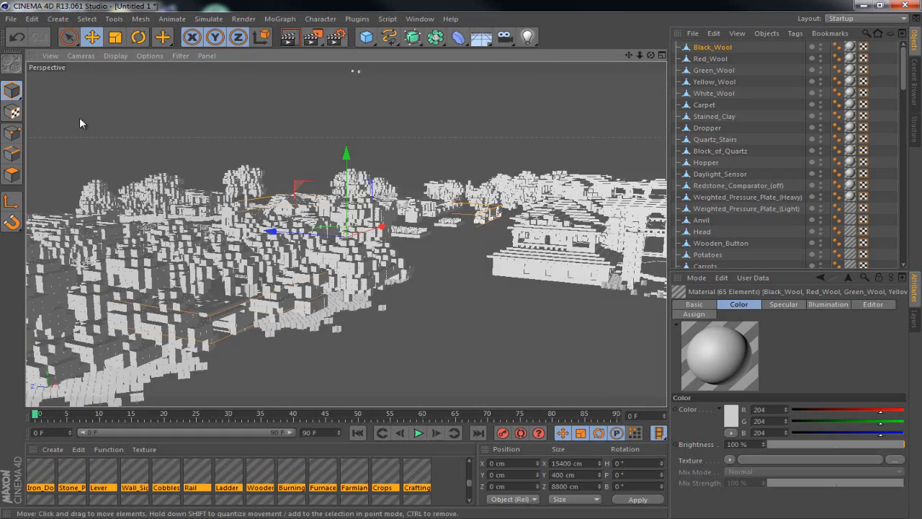
# Enlarge the material list and select all of the build's materials from Black_Wool through Stone
pyautogui.click(455, 412)
pyautogui.moveTo(454, 401); pyautogui.dragTo(0, 440)
pyautogui.click(461, 444)
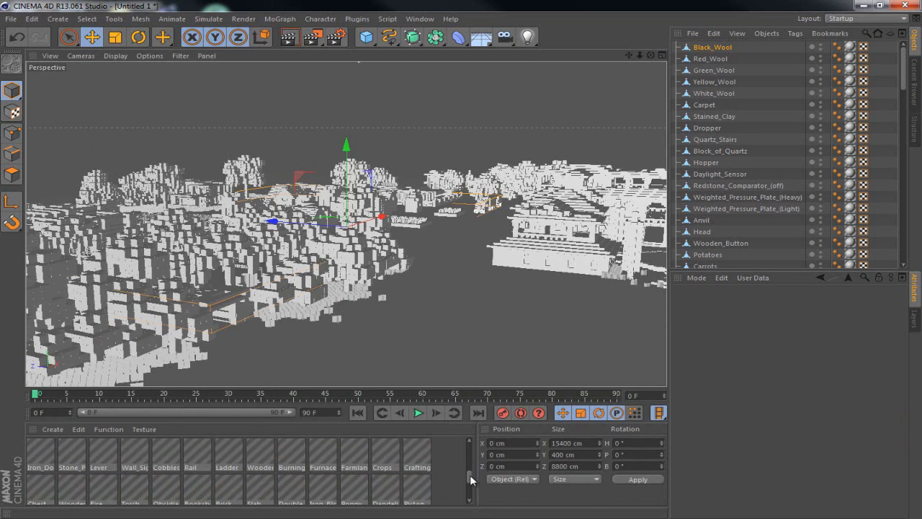
pyautogui.moveTo(469, 475); pyautogui.dragTo(468, 446)
pyautogui.click(34, 461)
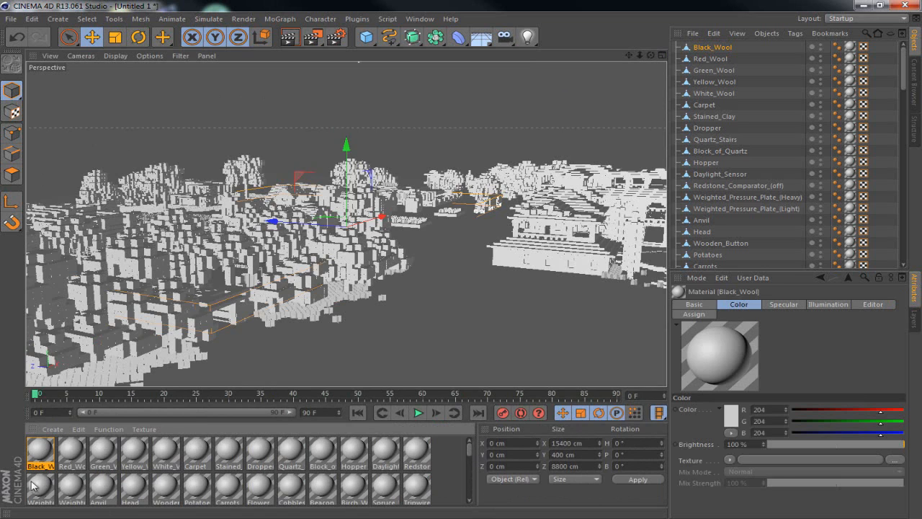
pyautogui.moveTo(465, 448); pyautogui.dragTo(468, 500)
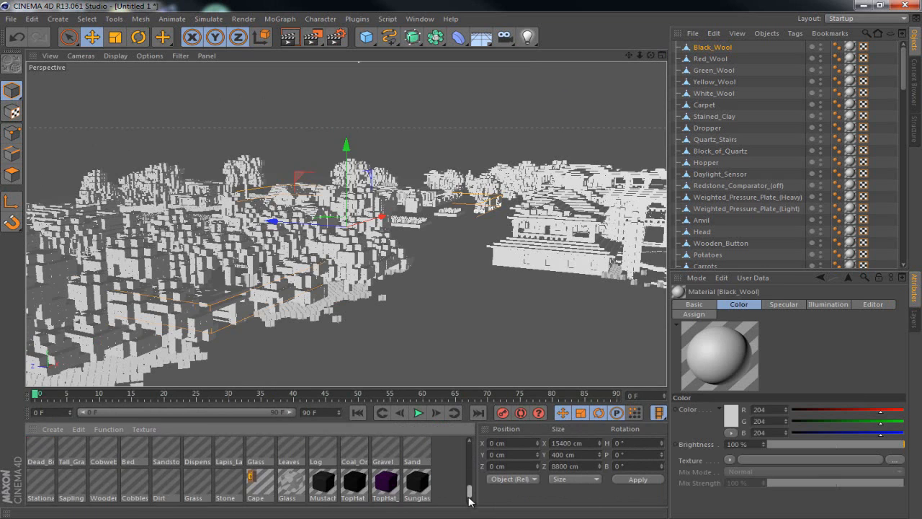
pyautogui.keyDown('shift'); pyautogui.click(225, 490); pyautogui.keyUp('shift')
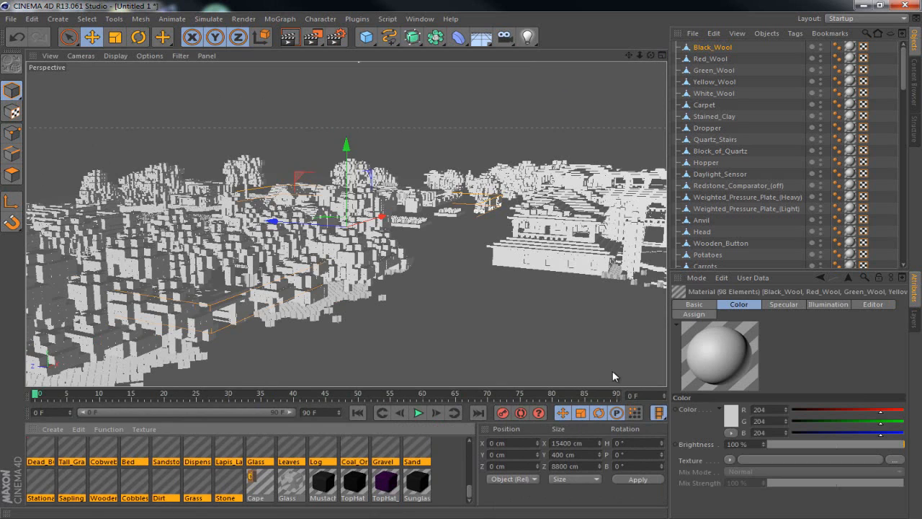
# Load Keralis_Modern_Build-RGBA from Pictures > MC - C4D > MC Modern Builds as the color texture of all selected materials
pyautogui.click(730, 461)
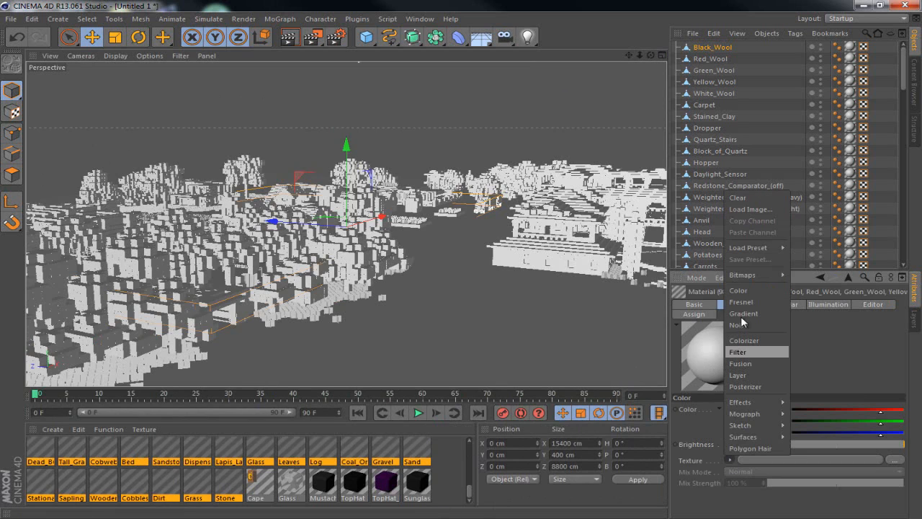
pyautogui.click(749, 205)
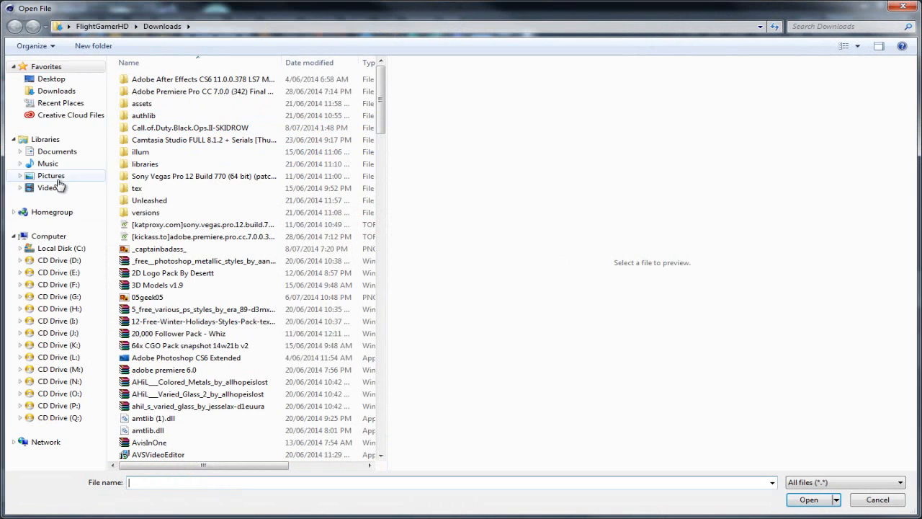
pyautogui.click(49, 175)
pyautogui.click(295, 348)
pyautogui.scroll(-5, 295, 348)
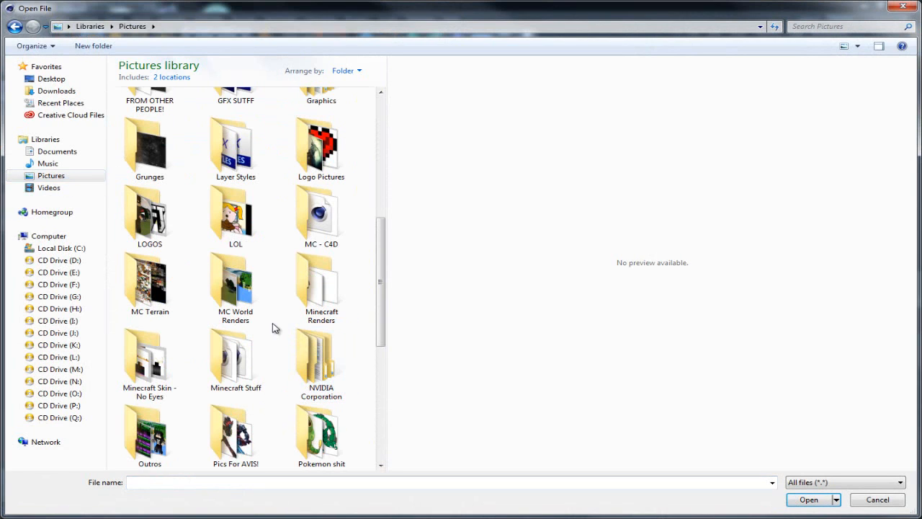
pyautogui.click(170, 277)
pyautogui.doubleClick(170, 278)
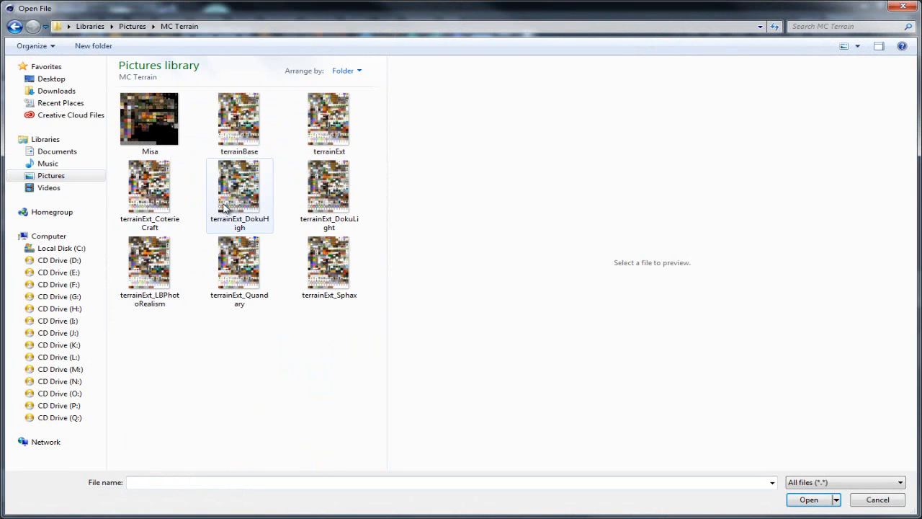
pyautogui.press('BackSpace')
pyautogui.doubleClick(238, 425)
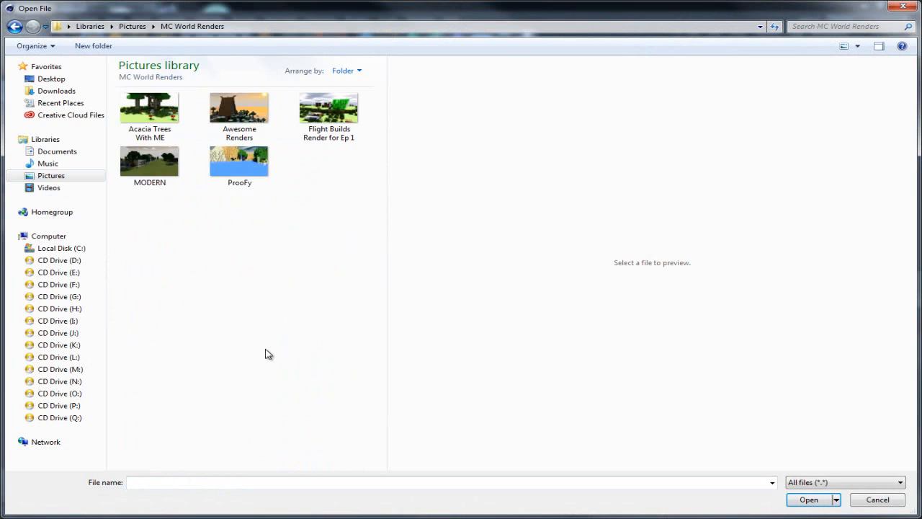
pyautogui.press('BackSpace')
pyautogui.doubleClick(306, 345)
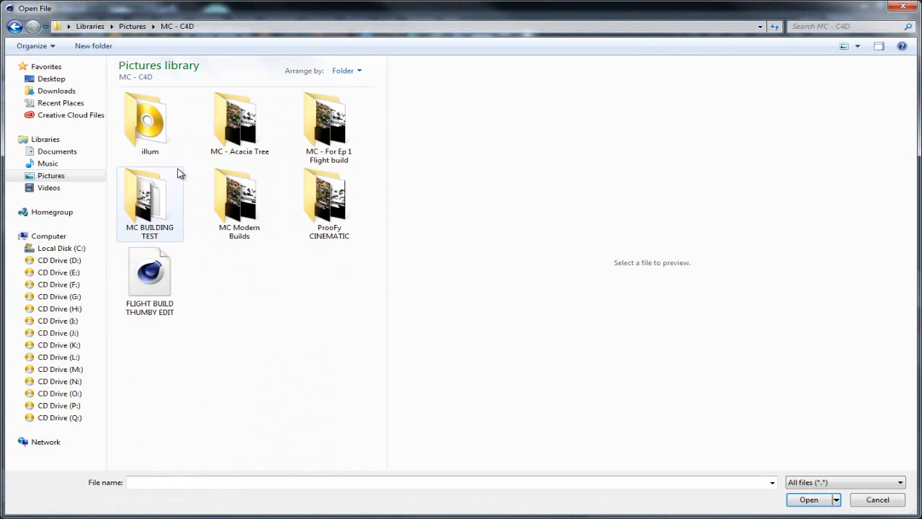
pyautogui.doubleClick(259, 210)
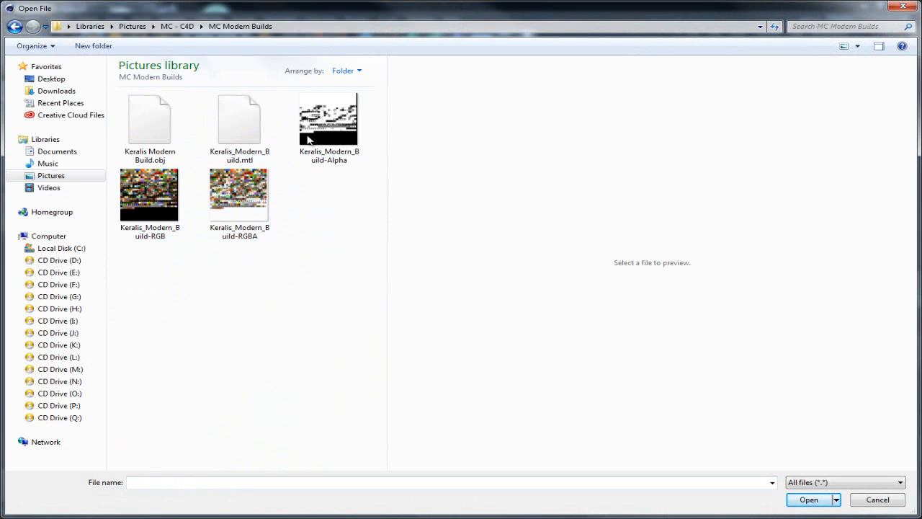
pyautogui.doubleClick(239, 193)
pyautogui.click(533, 302)
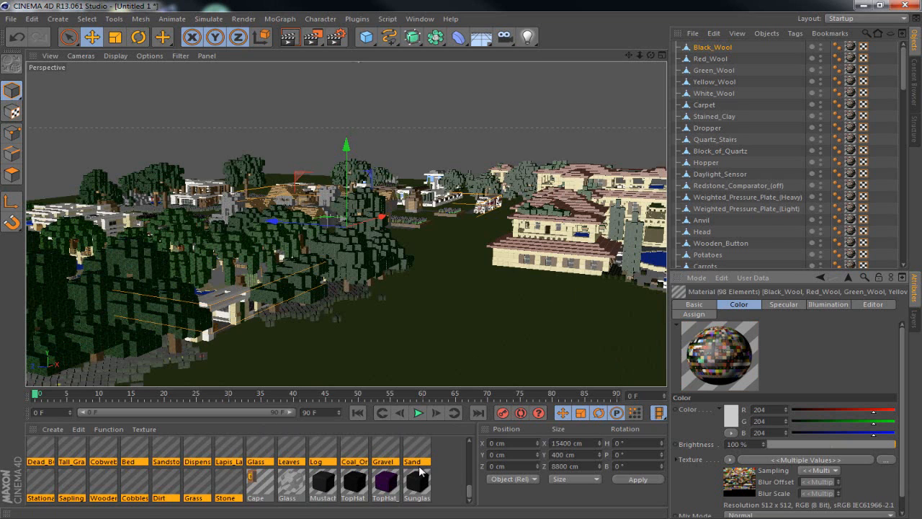
# Set the color texture's sampling to None for all selected materials
pyautogui.scroll(3, 419, 465)
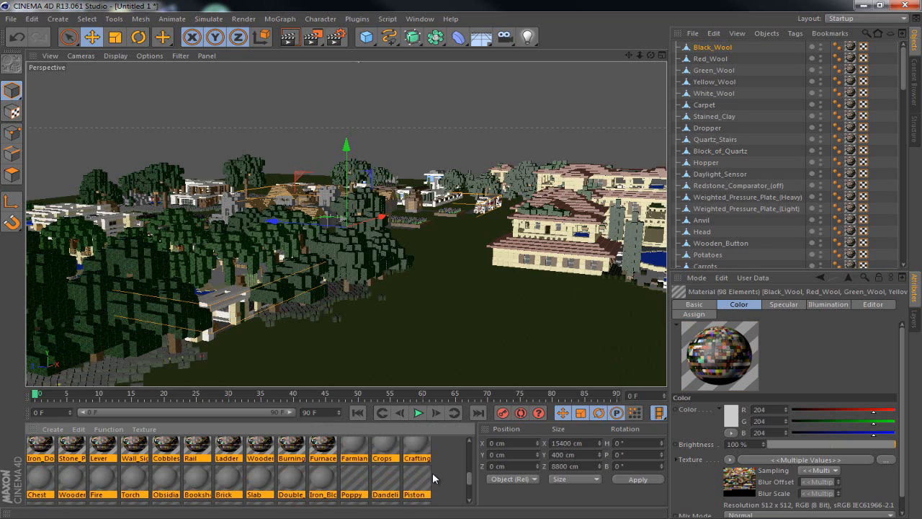
pyautogui.scroll(-3, 432, 475)
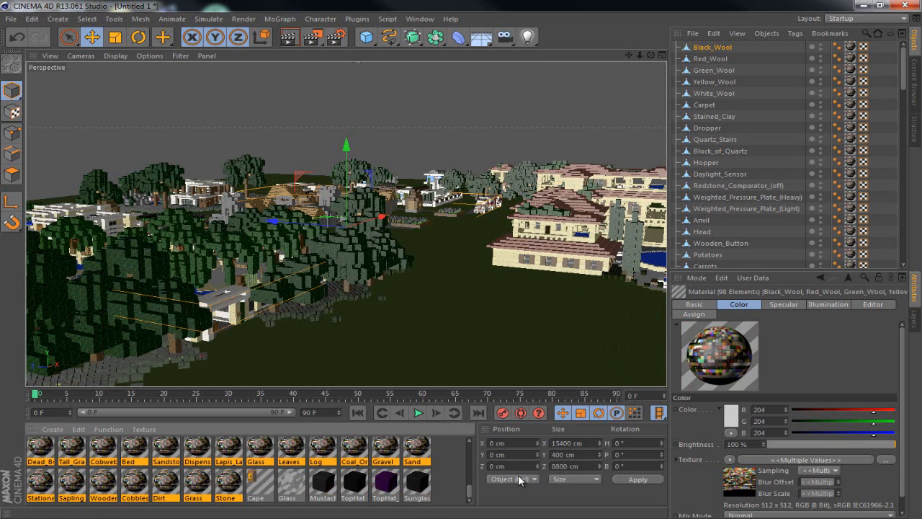
pyautogui.click(803, 472)
pyautogui.click(812, 379)
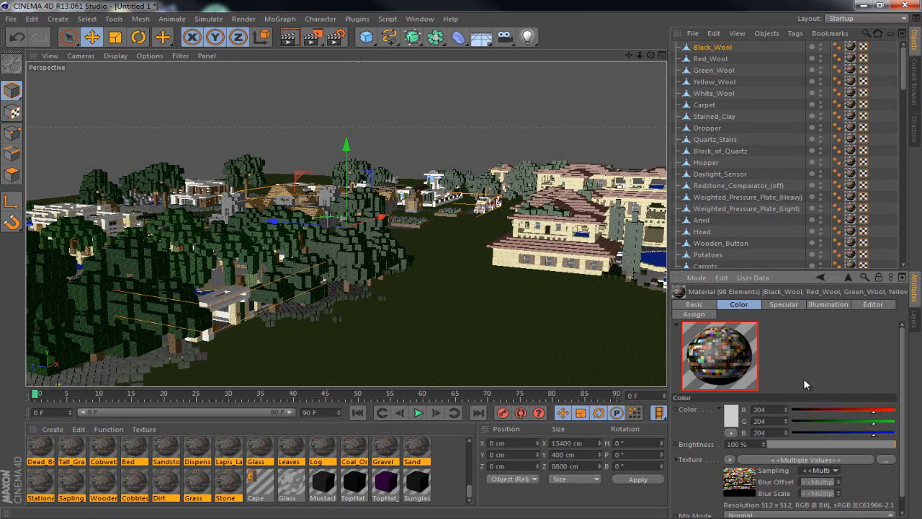
# Turn off Specular and enable Alpha for all selected materials, and show the Alpha channel settings
pyautogui.click(711, 305)
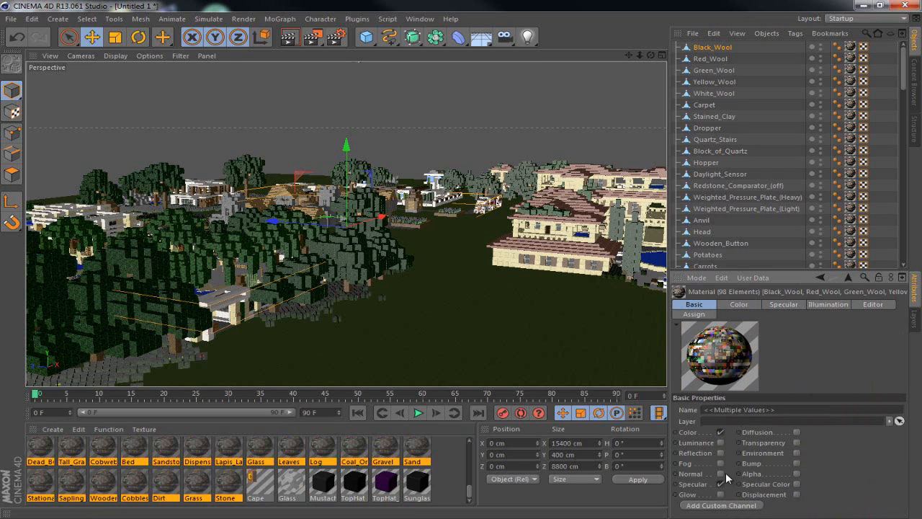
pyautogui.click(721, 484)
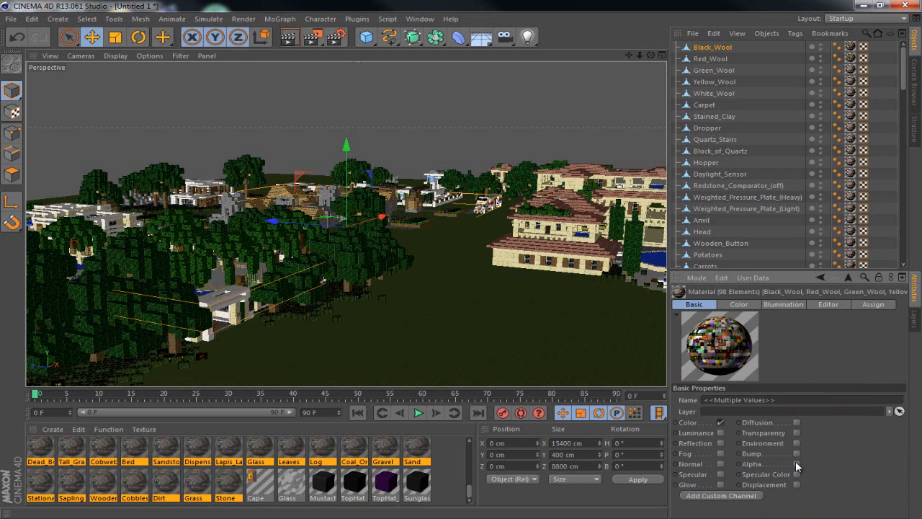
pyautogui.click(796, 473)
pyautogui.click(781, 305)
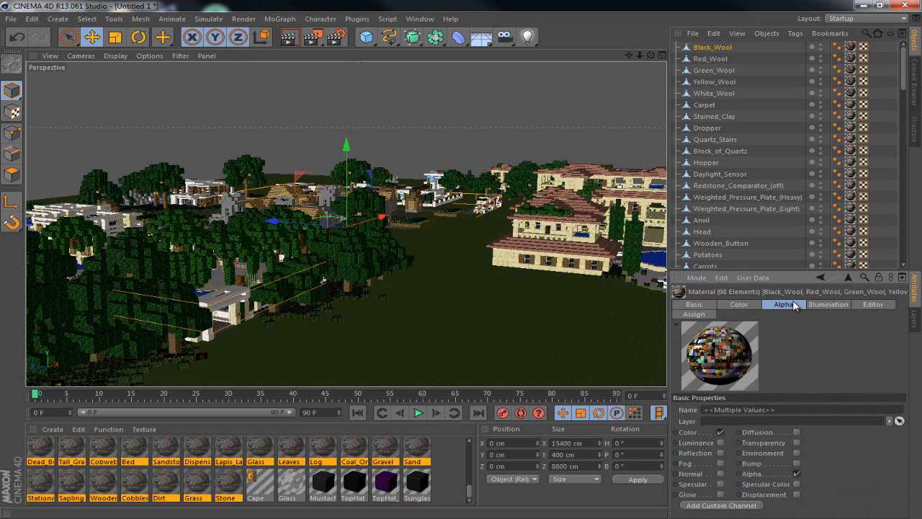
# Render the current view close to the trees to check how the leaves look
pyautogui.scroll(3, 296, 288)
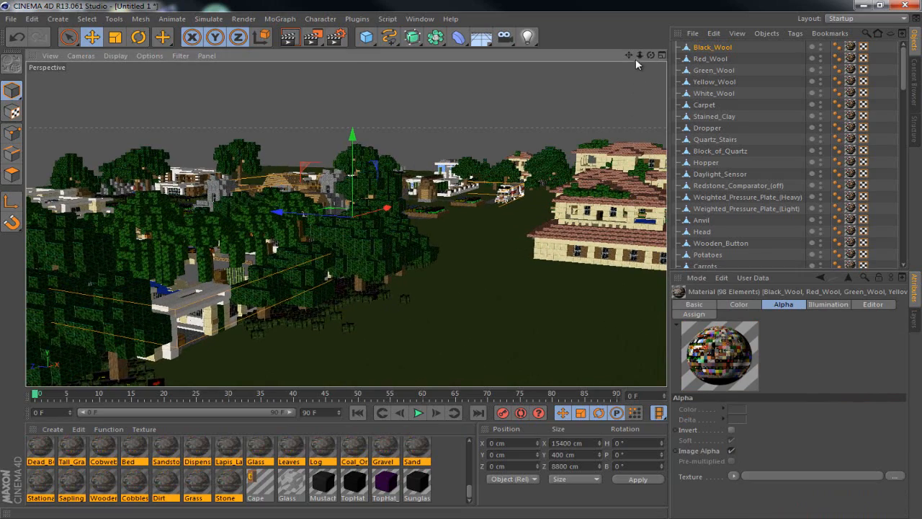
pyautogui.moveTo(640, 55); pyautogui.dragTo(461, 260)
pyautogui.click(287, 40)
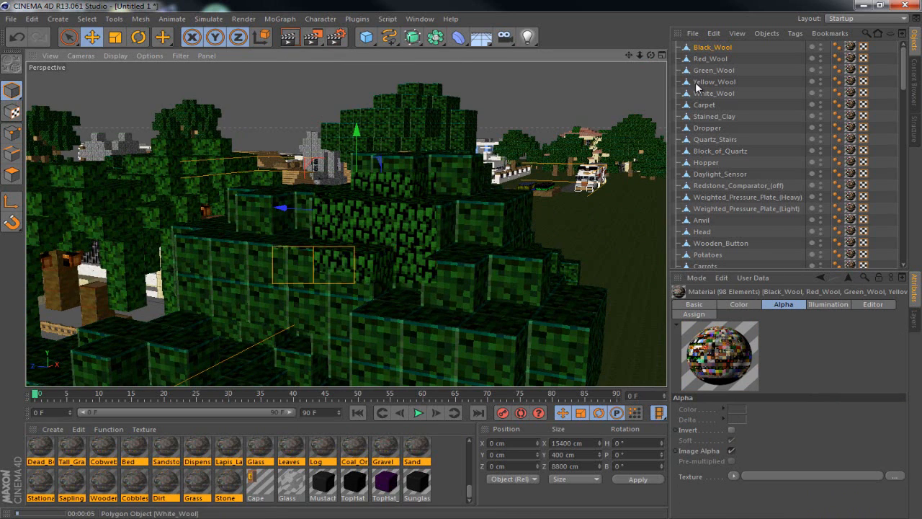
# Load Keralis_Modern_Build-RGBA as the alpha texture of the selected materials and set its sampling to None
pyautogui.click(736, 474)
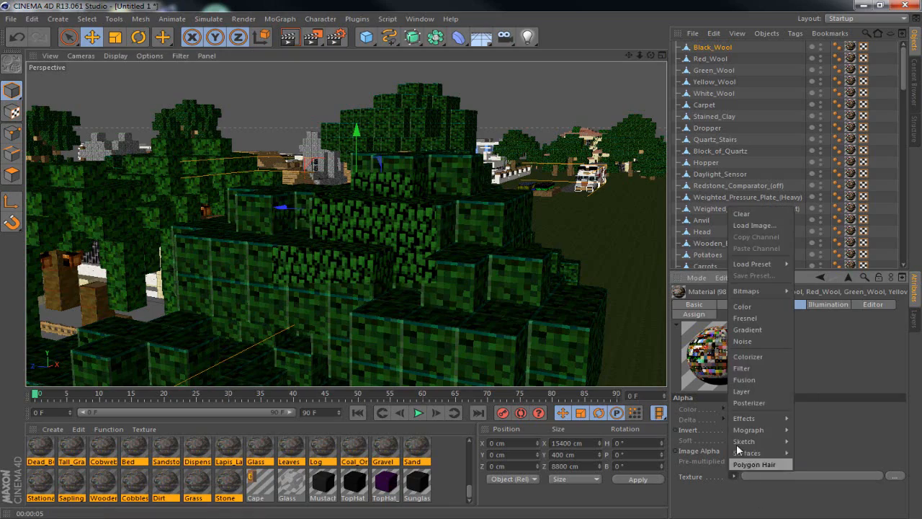
pyautogui.click(752, 226)
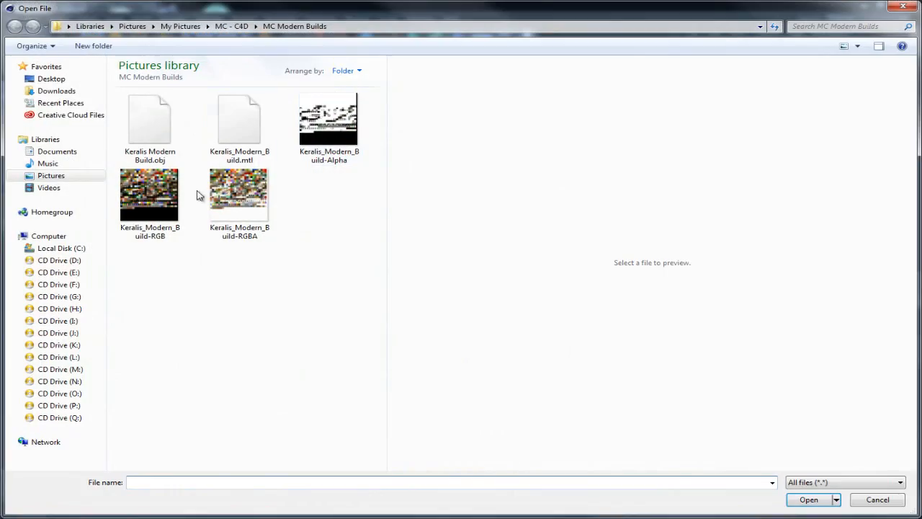
pyautogui.doubleClick(247, 193)
pyautogui.click(524, 305)
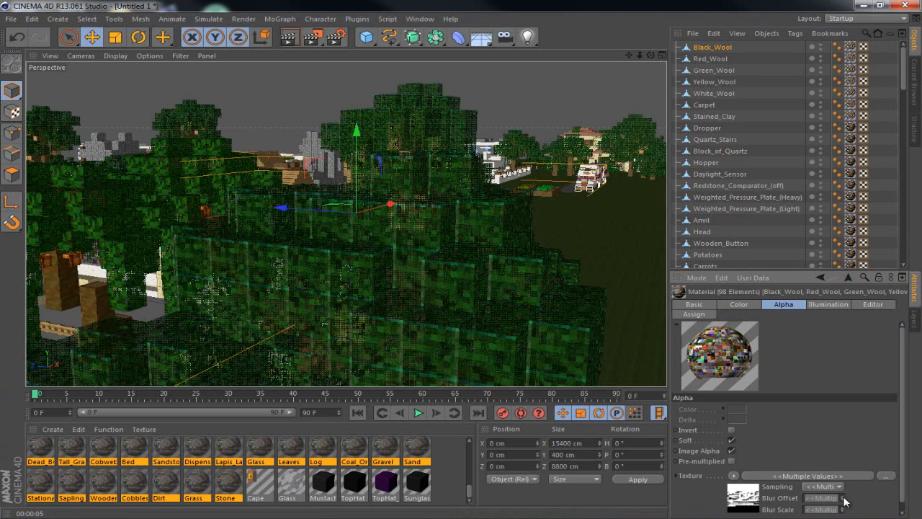
pyautogui.click(822, 486)
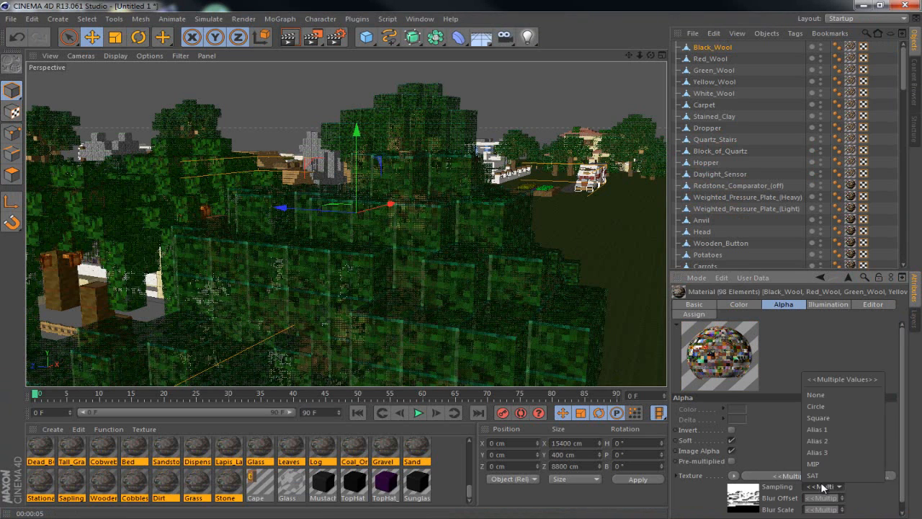
pyautogui.click(818, 397)
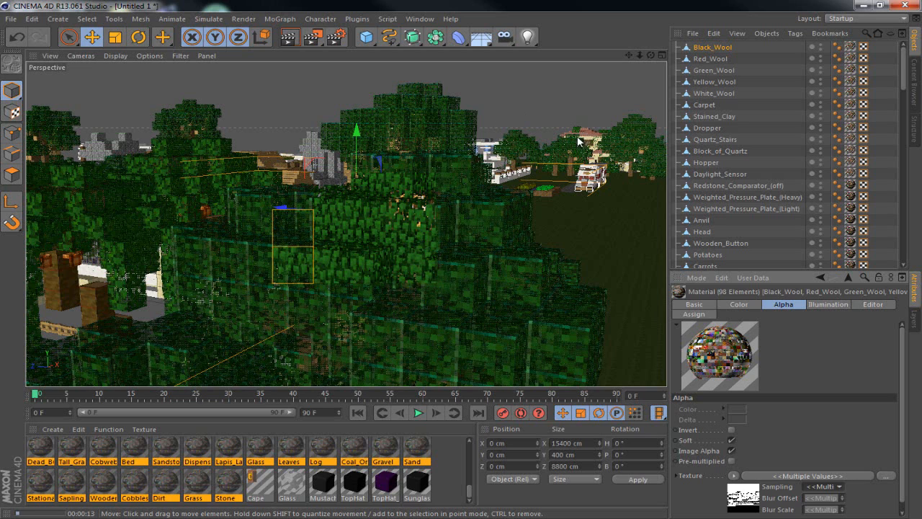
# Examine the grass and flowers beside the building up close in a test render to check their transparency
pyautogui.moveTo(649, 55); pyautogui.dragTo(461, 255)
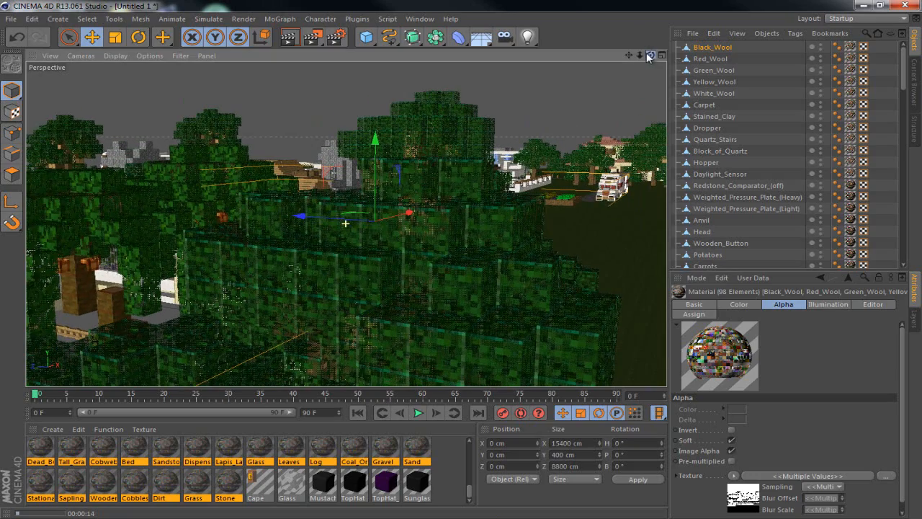
pyautogui.moveTo(630, 55)
pyautogui.mouseDown()
pyautogui.moveTo(446, 243)
pyautogui.moveTo(446, 265)
pyautogui.moveTo(508, 241)
pyautogui.moveTo(475, 258)
pyautogui.moveTo(634, 58)
pyautogui.mouseUp()
pyautogui.moveTo(459, 253); pyautogui.dragTo(232, 81)
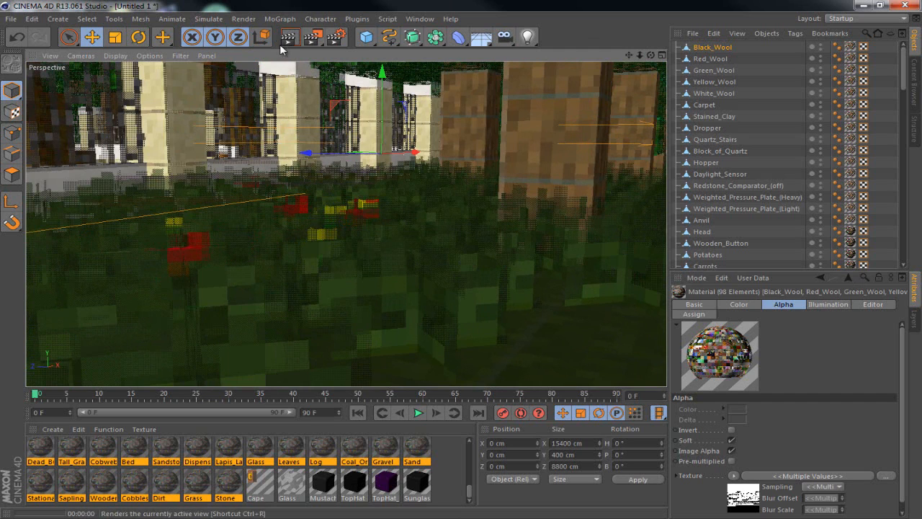
pyautogui.click(353, 225)
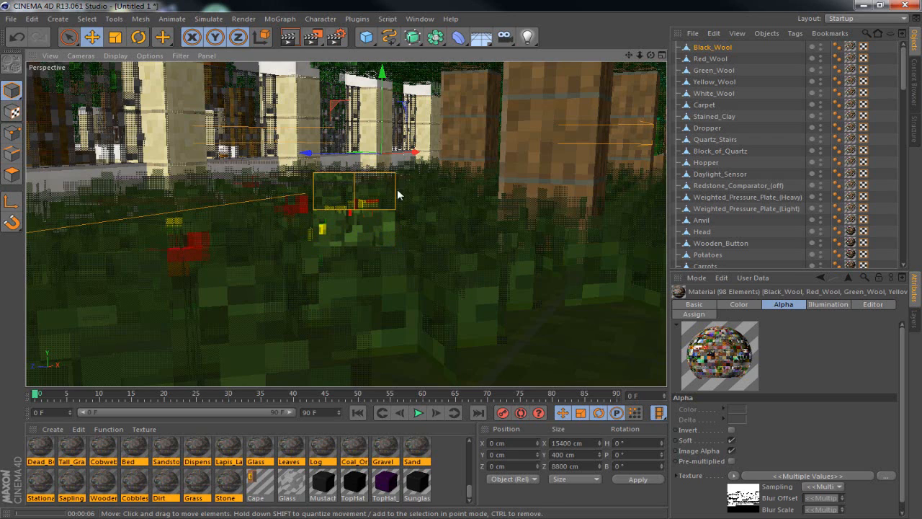
pyautogui.moveTo(473, 391)
pyautogui.keyDown('alt'); pyautogui.mouseDown(button='right')
pyautogui.moveTo(465, 285)
pyautogui.moveTo(469, 382)
pyautogui.mouseUp(button='right'); pyautogui.keyUp('alt')
# Add the Global Illumination effect to the render settings
pyautogui.click(337, 38)
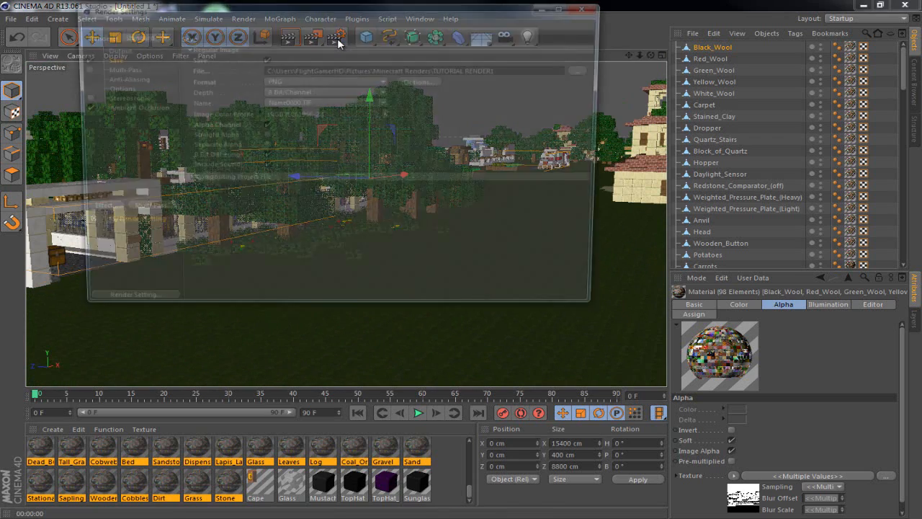
pyautogui.click(124, 108)
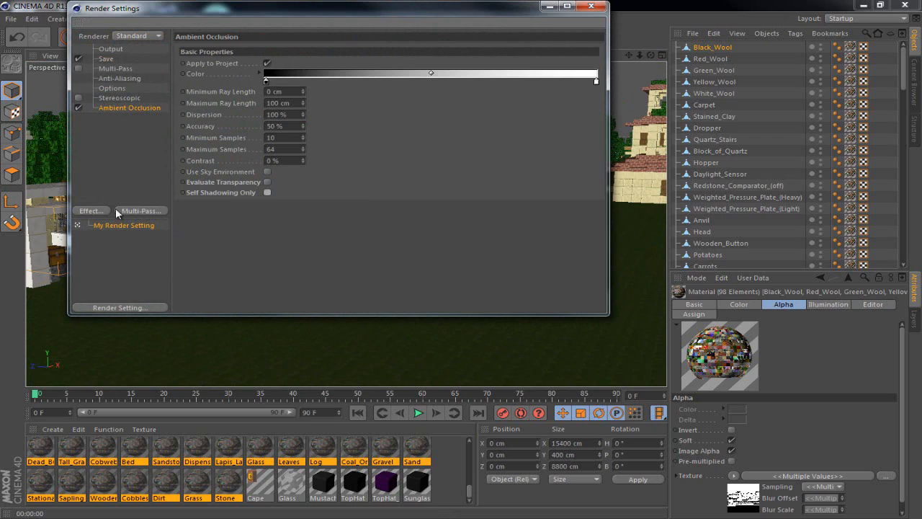
pyautogui.click(89, 210)
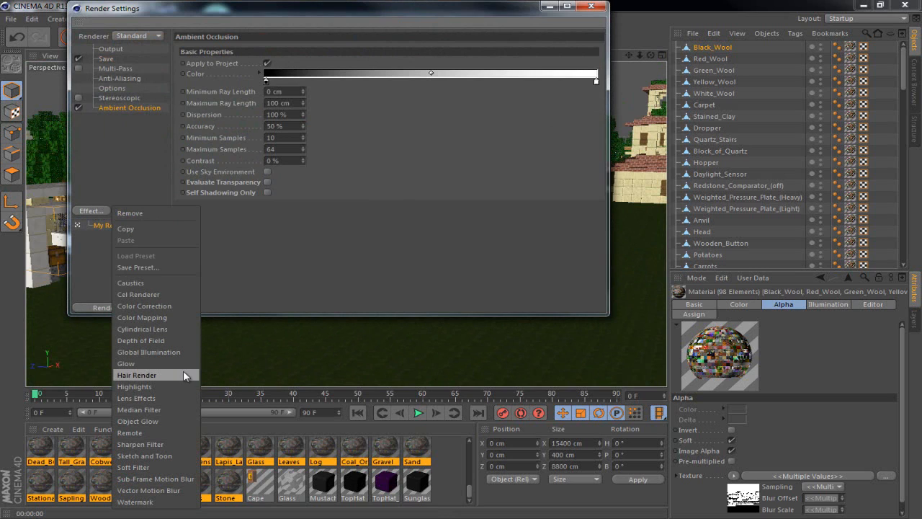
pyautogui.click(146, 352)
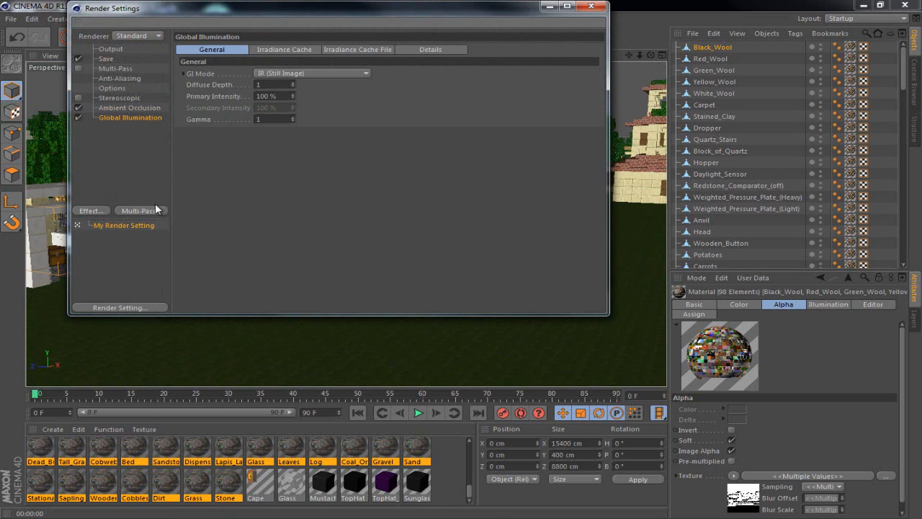
# Set the Global Illumination irradiance cache to Low stochastic samples and Preview record density
pyautogui.click(281, 51)
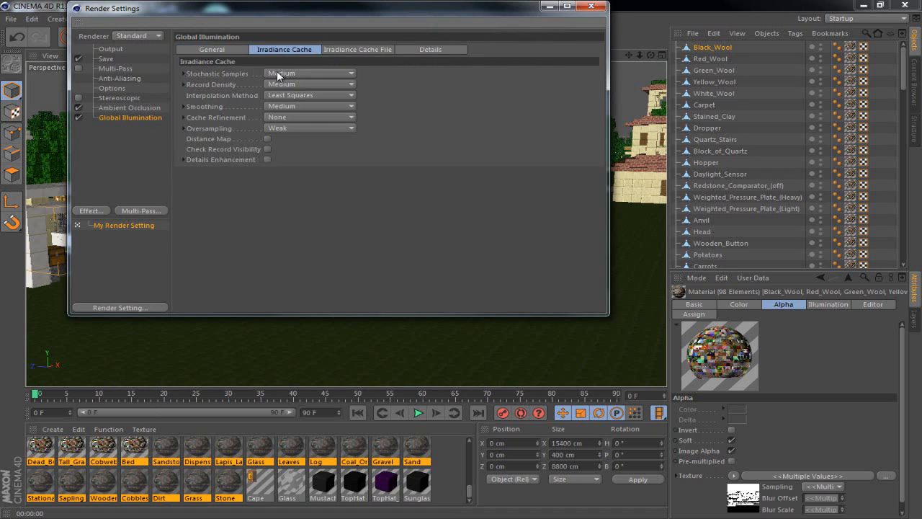
pyautogui.click(276, 70)
pyautogui.click(283, 102)
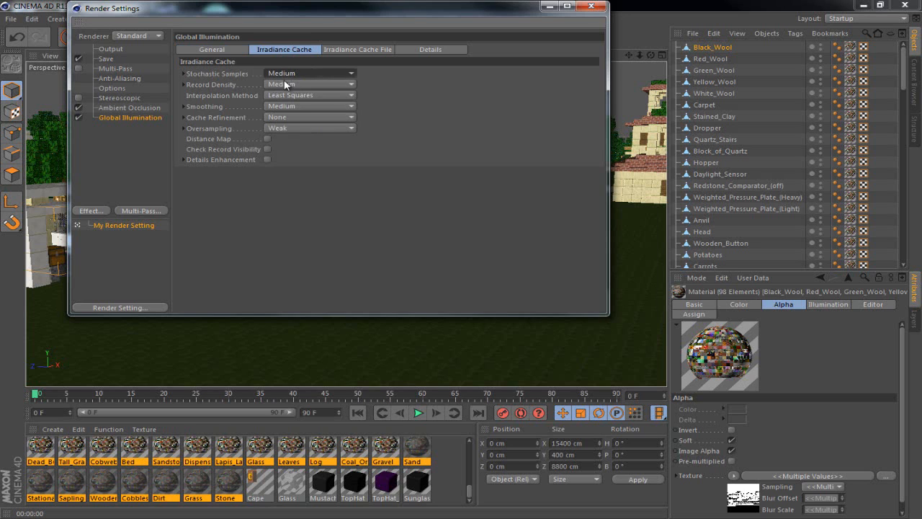
pyautogui.click(286, 75)
pyautogui.click(328, 107)
pyautogui.click(320, 83)
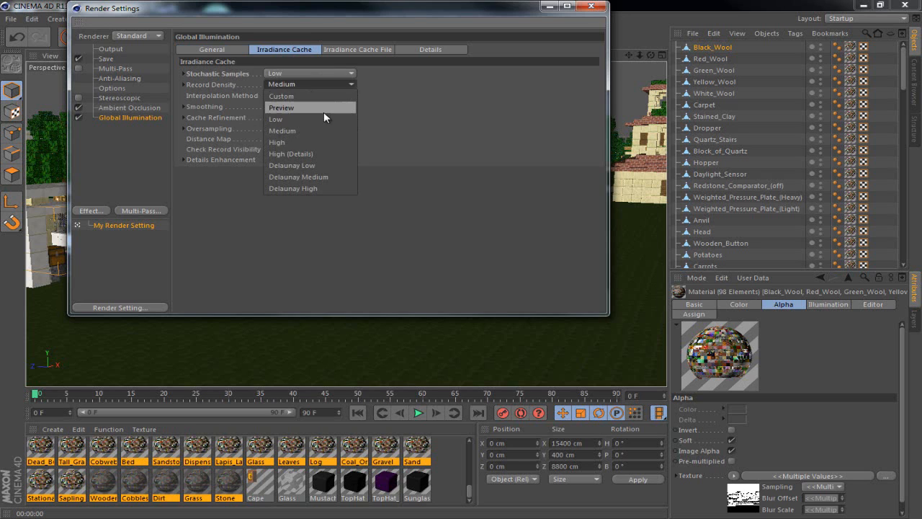
pyautogui.click(324, 108)
pyautogui.click(591, 6)
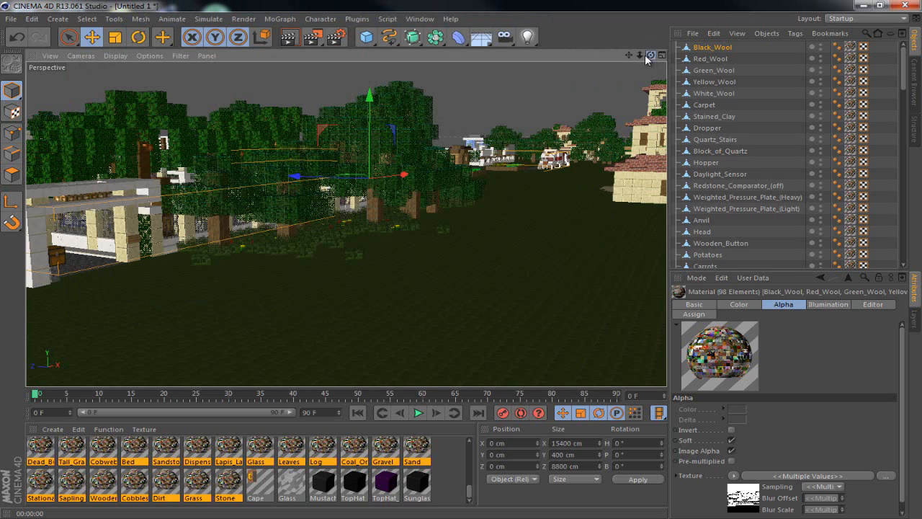
# Merge the Mostly Sunny preset from the Sky library's Skies folder into the scene
pyautogui.moveTo(645, 56)
pyautogui.mouseDown()
pyautogui.moveTo(440, 266)
pyautogui.moveTo(460, 259)
pyautogui.moveTo(646, 55)
pyautogui.mouseUp()
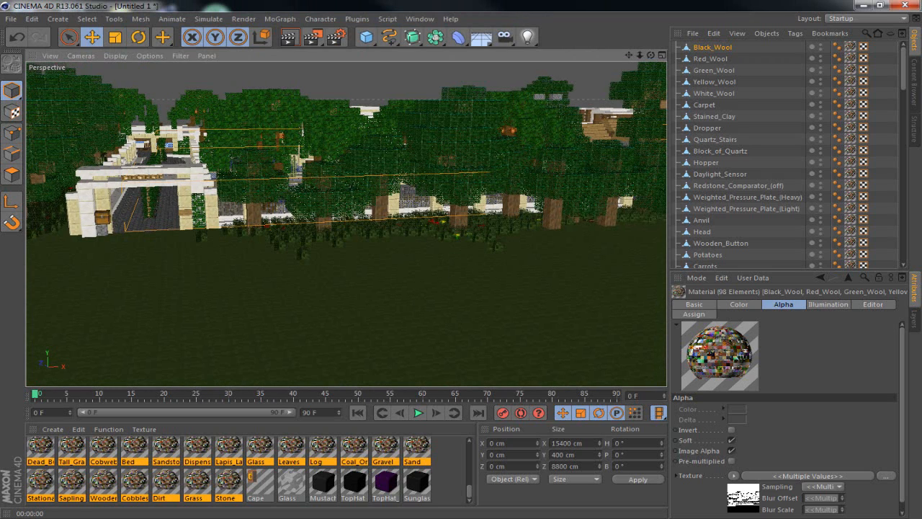
pyautogui.click(914, 94)
pyautogui.doubleClick(736, 124)
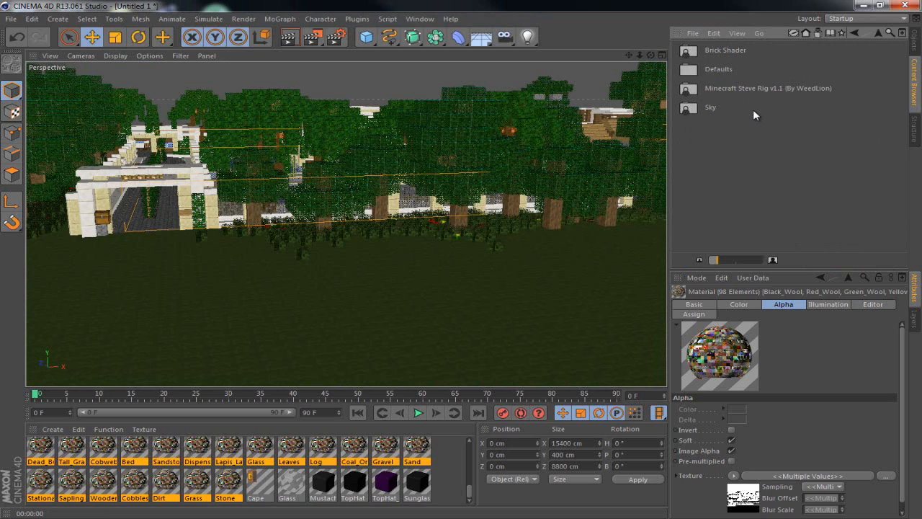
pyautogui.doubleClick(752, 108)
pyautogui.doubleClick(734, 49)
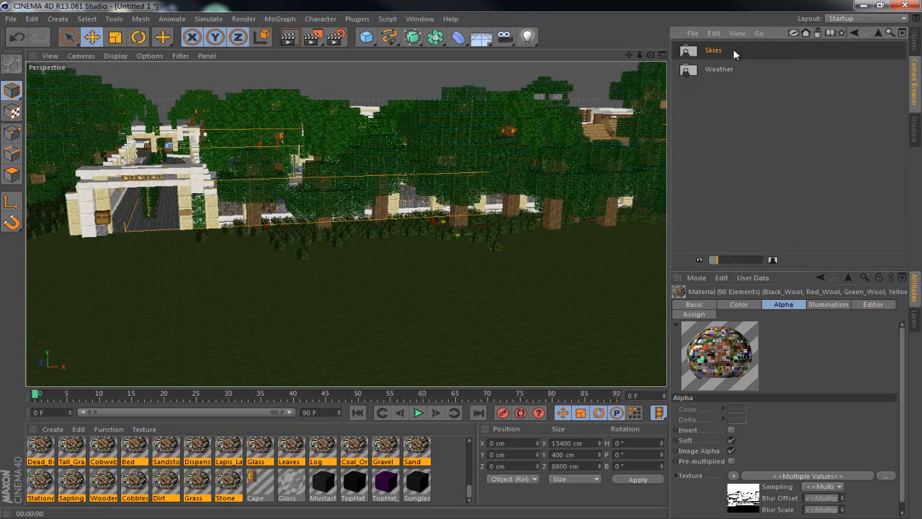
pyautogui.scroll(-10, 766, 110)
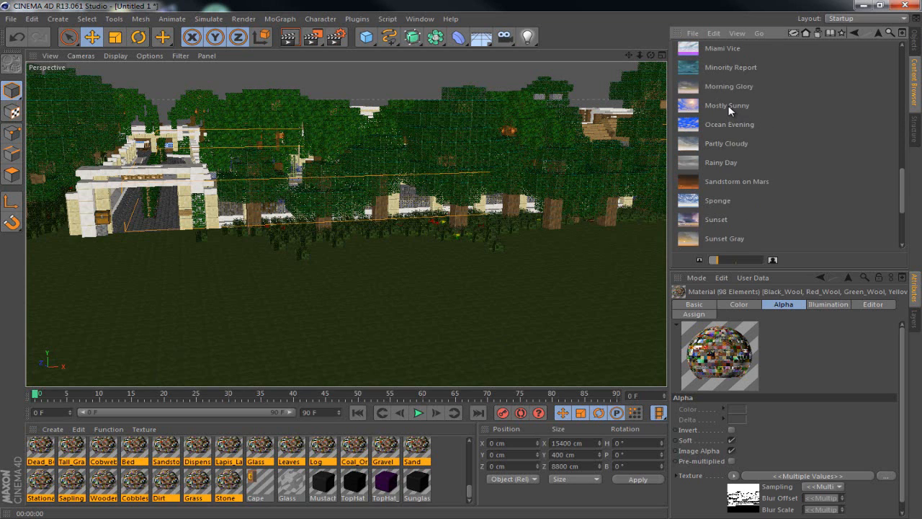
pyautogui.rightClick(728, 109)
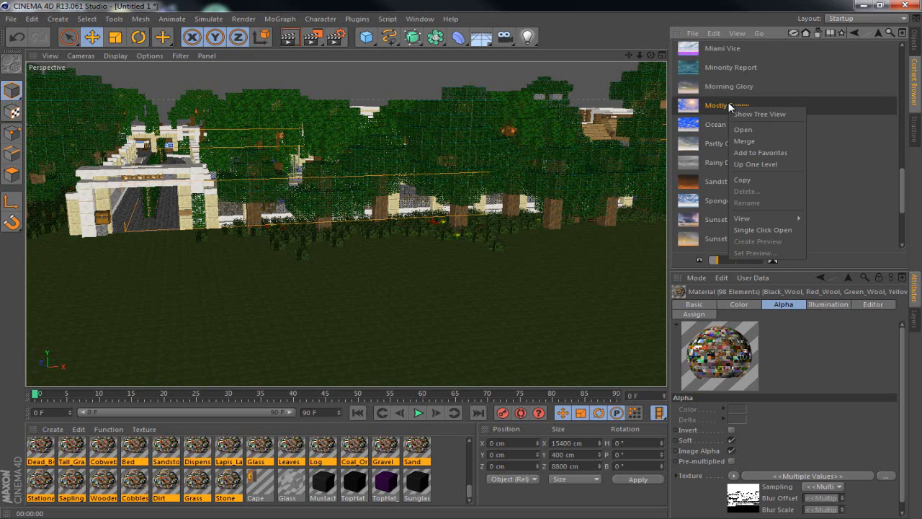
pyautogui.click(750, 140)
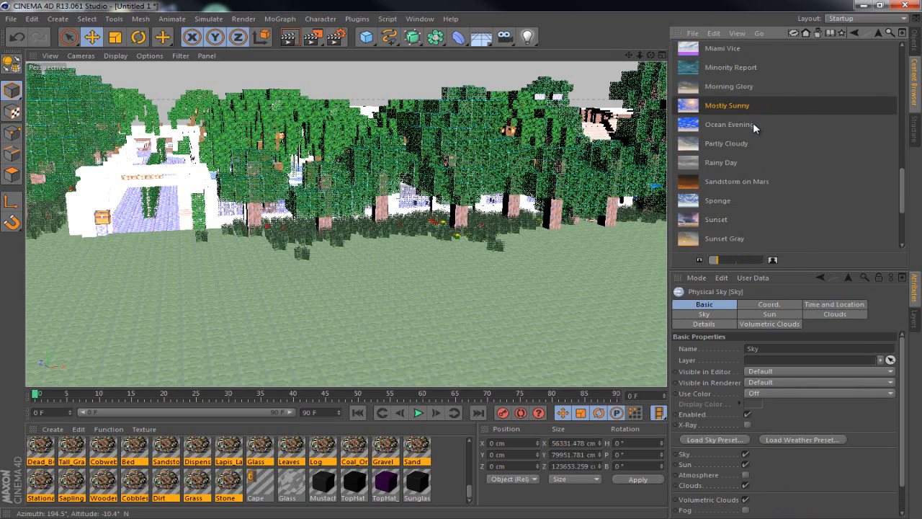
# Run a test render of the trees and grass up close in the viewport to check the sky lighting
pyautogui.click(910, 49)
pyautogui.moveTo(652, 55); pyautogui.dragTo(461, 263)
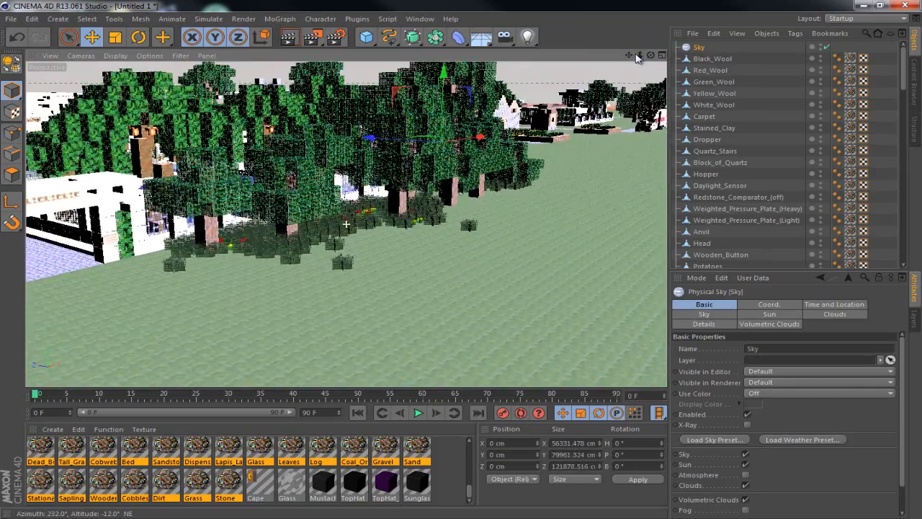
pyautogui.moveTo(639, 56); pyautogui.dragTo(612, 263)
pyautogui.click(289, 38)
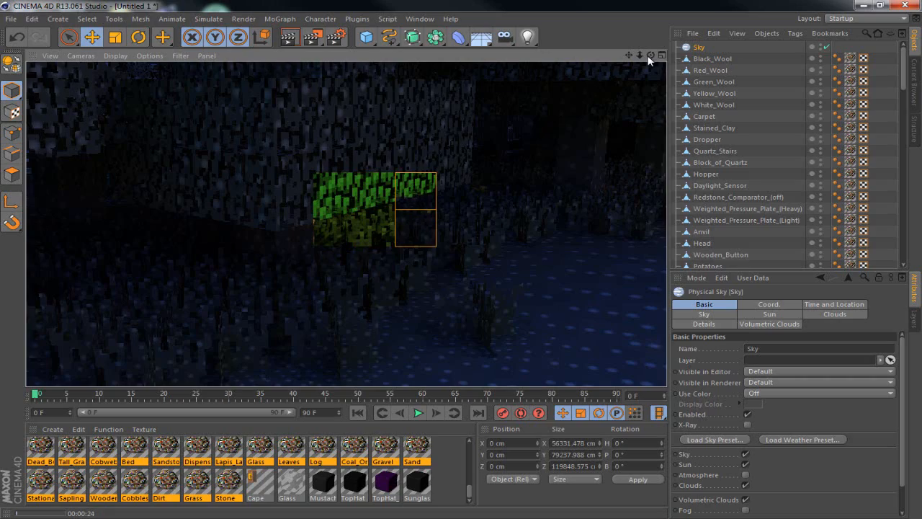
# Reframe the perspective view on the water and sugar cane among the trees, with the fence in the foreground
pyautogui.moveTo(459, 259)
pyautogui.mouseDown()
pyautogui.moveTo(469, 266)
pyautogui.moveTo(461, 259)
pyautogui.mouseUp()
pyautogui.moveTo(639, 54)
pyautogui.mouseDown()
pyautogui.moveTo(460, 259)
pyautogui.moveTo(634, 56)
pyautogui.moveTo(467, 263)
pyautogui.moveTo(627, 56)
pyautogui.moveTo(466, 262)
pyautogui.moveTo(454, 263)
pyautogui.moveTo(650, 55)
pyautogui.moveTo(461, 259)
pyautogui.moveTo(638, 53)
pyautogui.moveTo(460, 272)
pyautogui.moveTo(639, 55)
pyautogui.mouseUp()
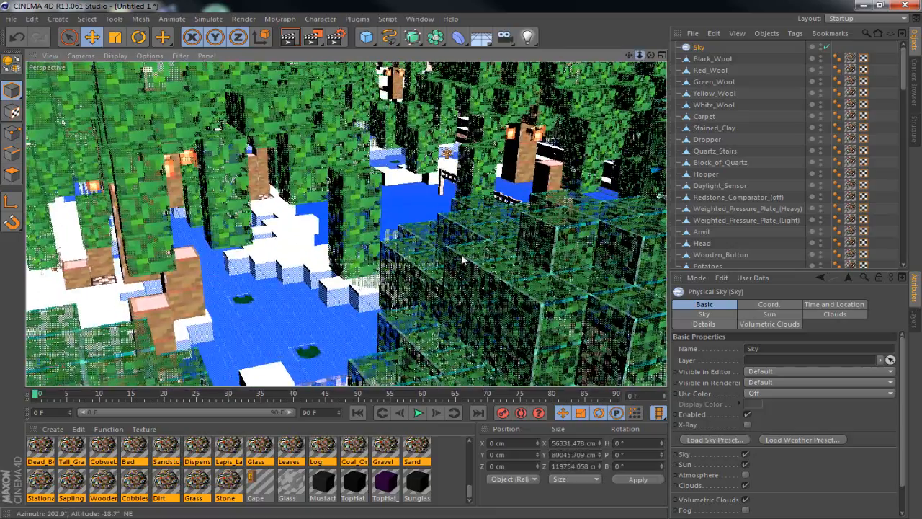
pyautogui.moveTo(461, 254); pyautogui.dragTo(647, 60)
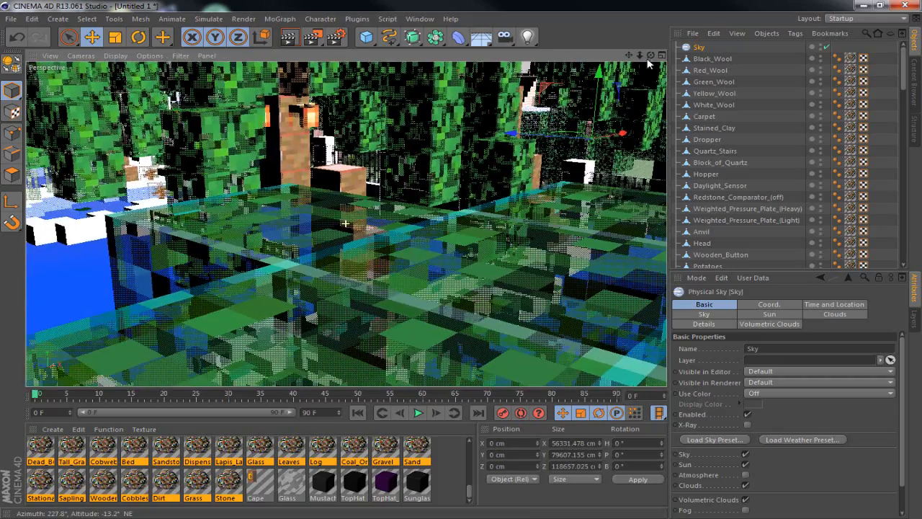
pyautogui.moveTo(464, 265); pyautogui.dragTo(577, 59)
pyautogui.scroll(-3, 502, 166)
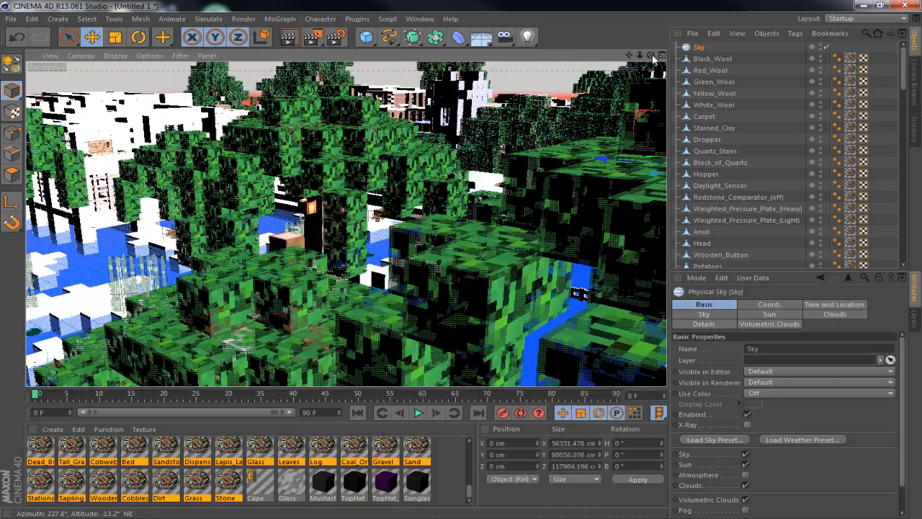
pyautogui.moveTo(652, 54); pyautogui.dragTo(460, 264)
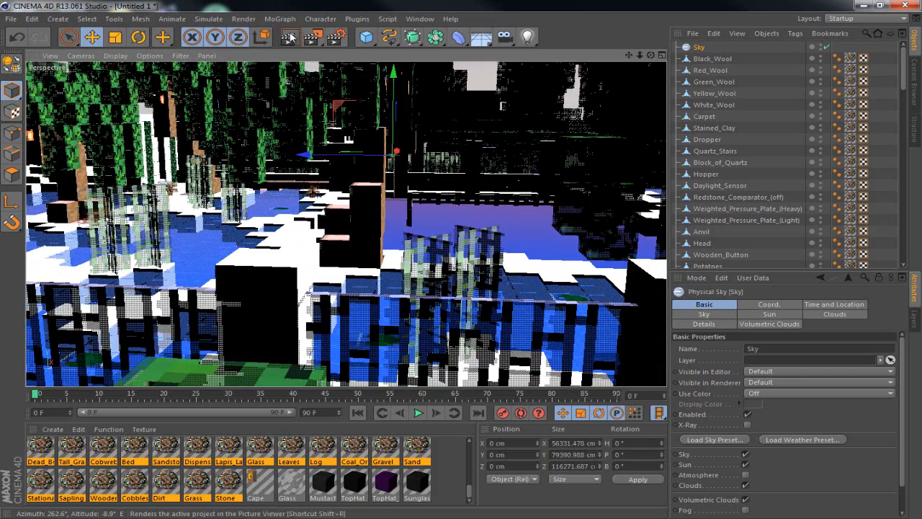
# Set the render's save file to TUTORIAL in the MC World Renders folder under My Pictures
pyautogui.click(335, 37)
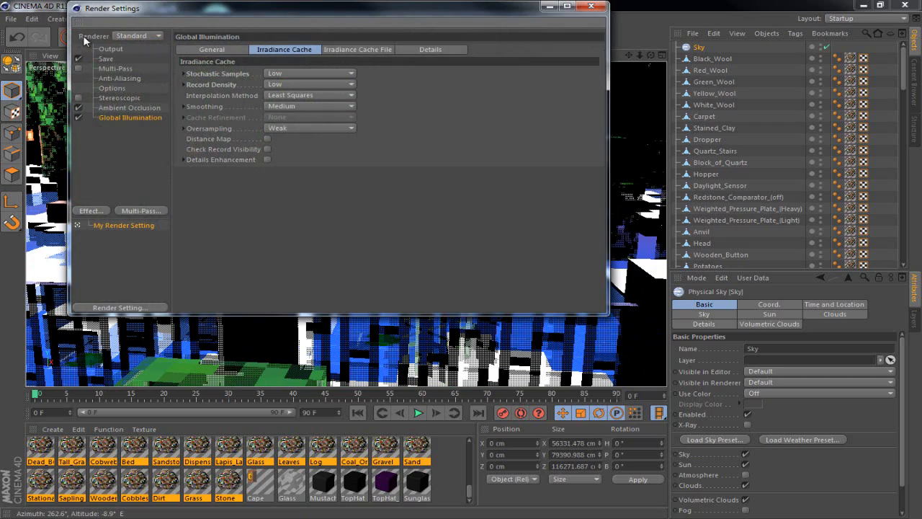
pyautogui.click(106, 58)
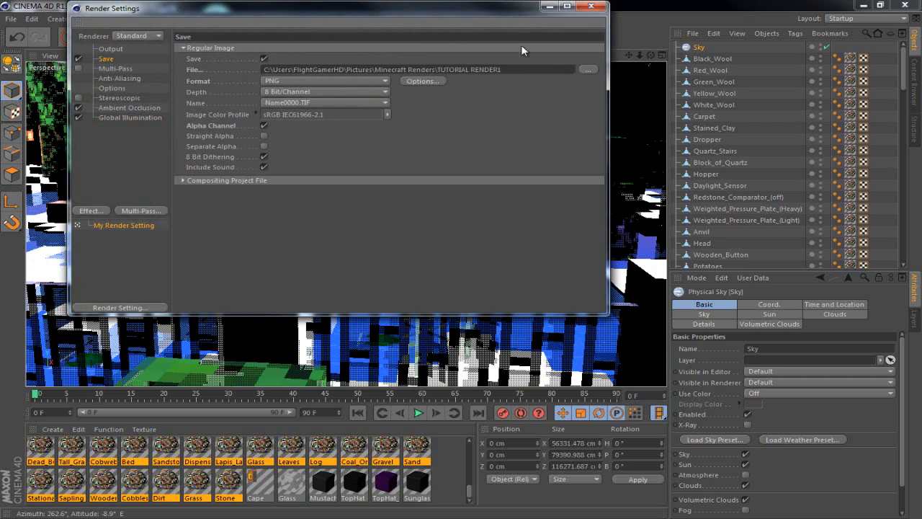
pyautogui.click(582, 69)
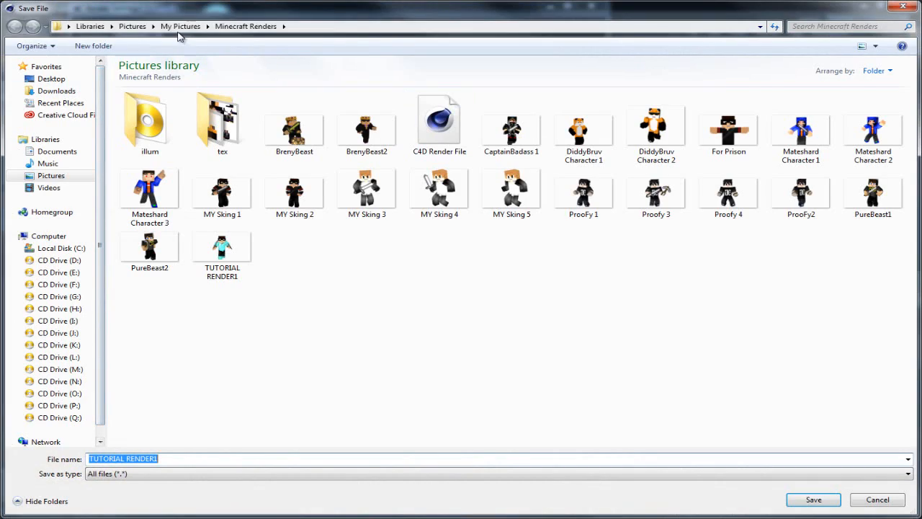
pyautogui.click(180, 27)
pyautogui.click(142, 268)
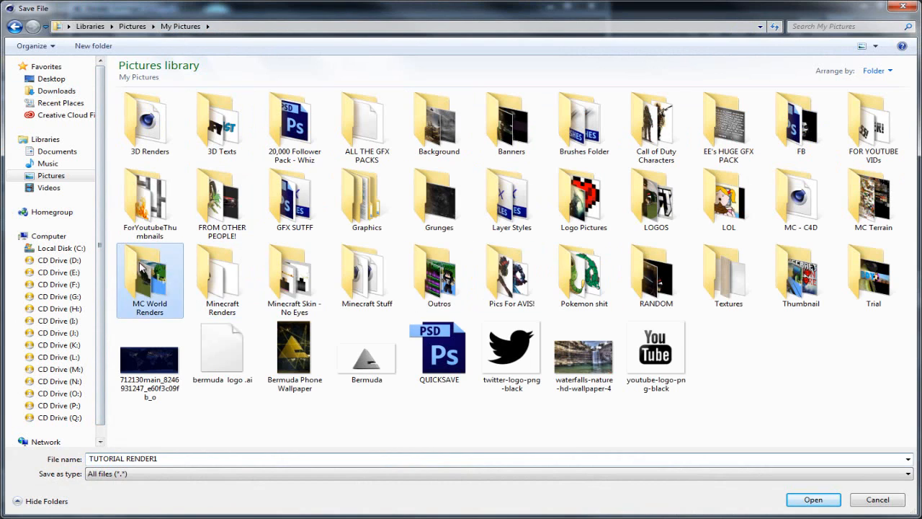
pyautogui.doubleClick(142, 268)
pyautogui.click(175, 454)
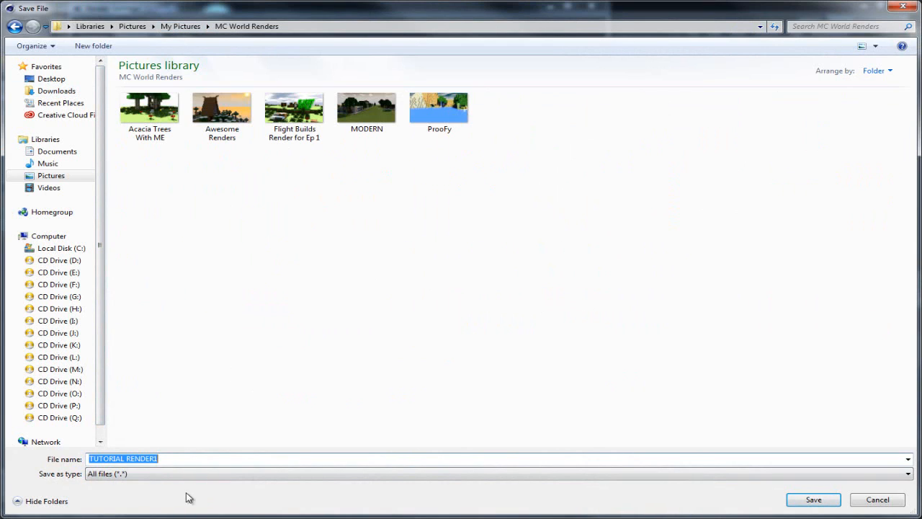
pyautogui.write('TUTORIAL')
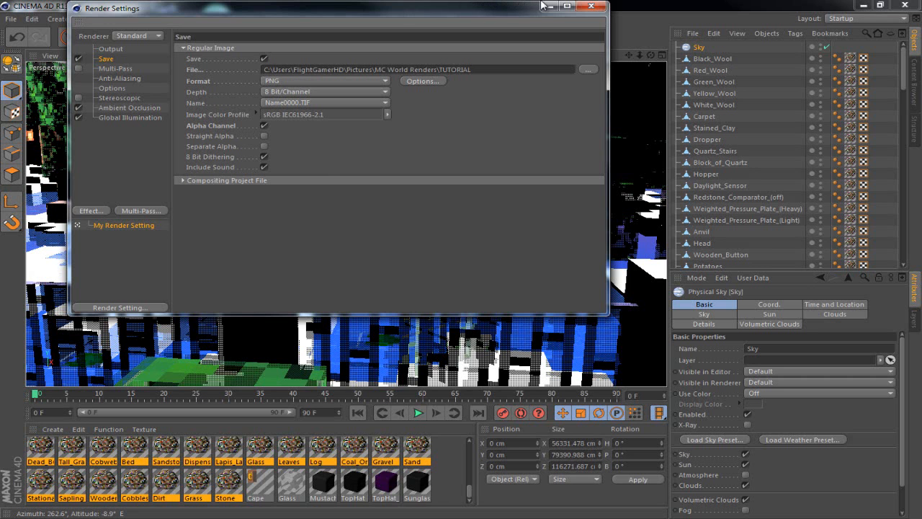
pyautogui.click(590, 5)
pyautogui.click(305, 39)
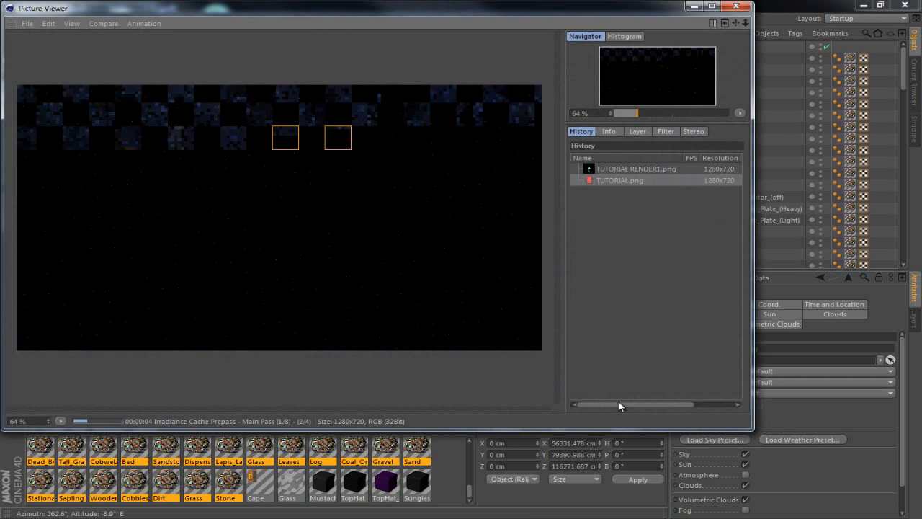
pyautogui.moveTo(620, 404); pyautogui.dragTo(519, 397)
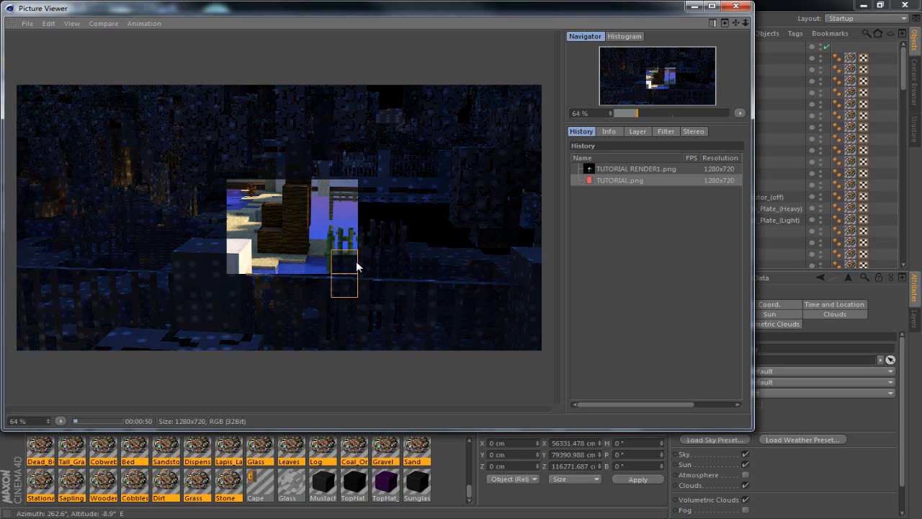
pyautogui.click(735, 5)
pyautogui.click(477, 304)
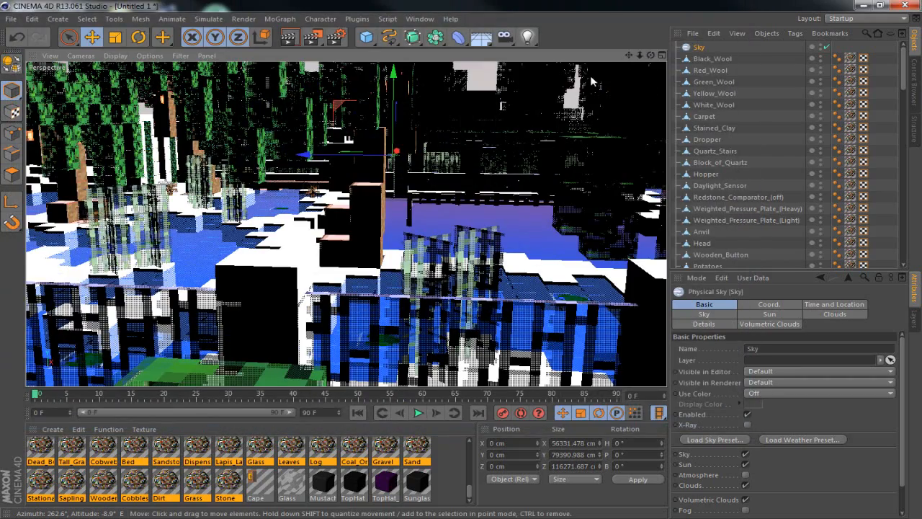
# Angle the view across the fence pillars towards the water and building, and render it in the maximized Picture Viewer
pyautogui.moveTo(629, 54); pyautogui.dragTo(462, 264)
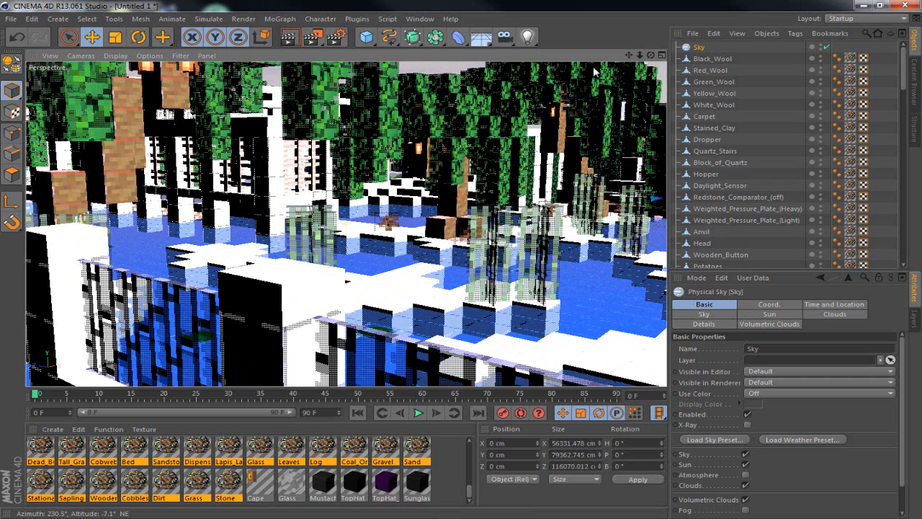
pyautogui.click(312, 37)
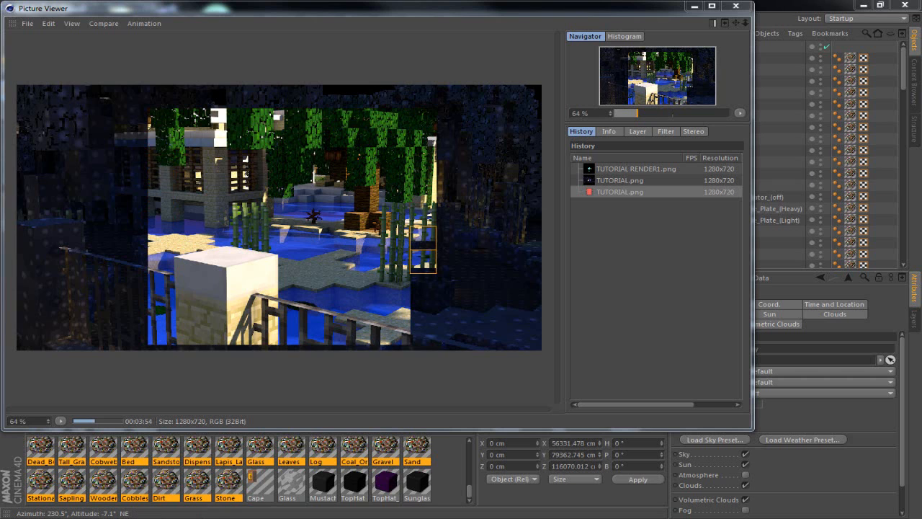
pyautogui.click(554, 113)
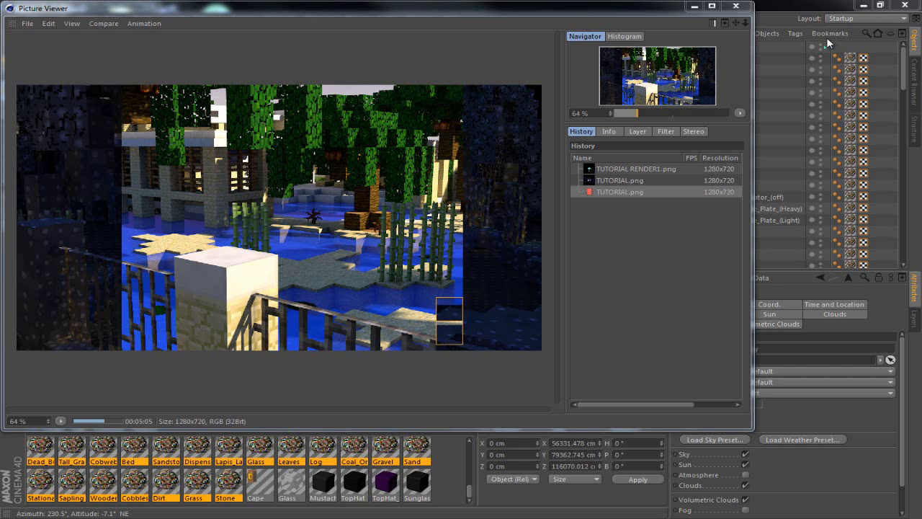
pyautogui.click(711, 6)
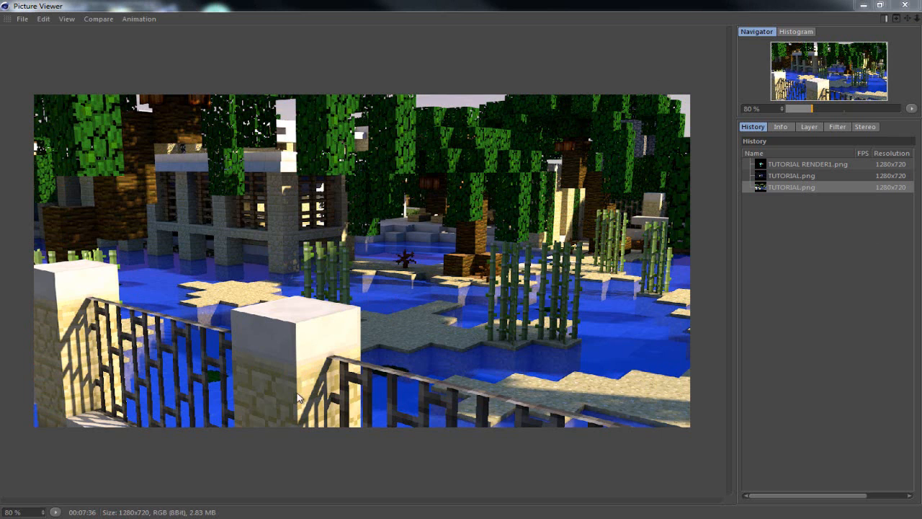
# Examine the fence pillars, railings and their shadows up close in the finished render
pyautogui.scroll(5, 288, 398)
pyautogui.moveTo(303, 396); pyautogui.dragTo(469, 208)
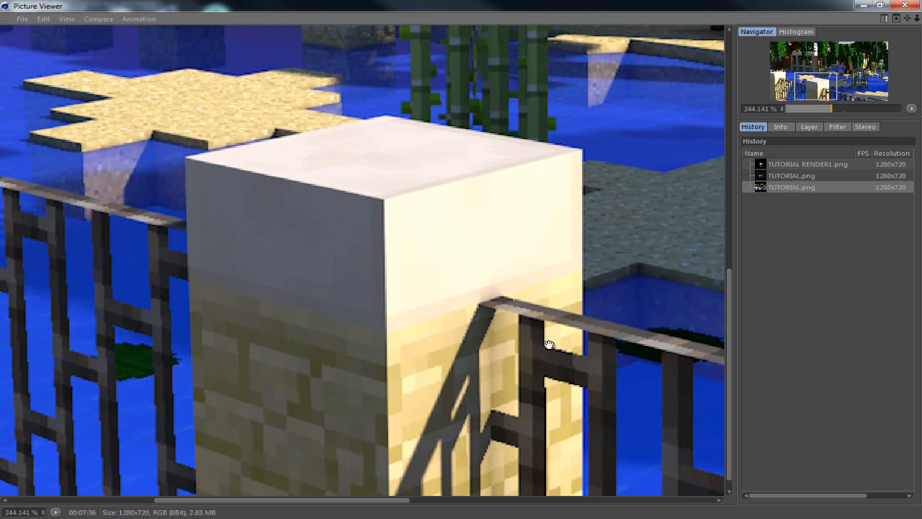
pyautogui.moveTo(334, 349); pyautogui.dragTo(319, 312)
pyautogui.moveTo(186, 279); pyautogui.dragTo(207, 166)
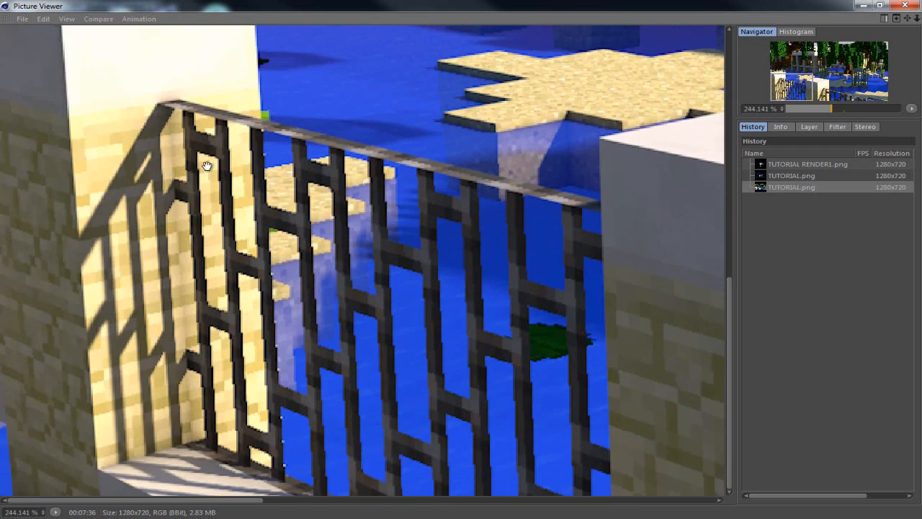
pyautogui.scroll(-6, 404, 291)
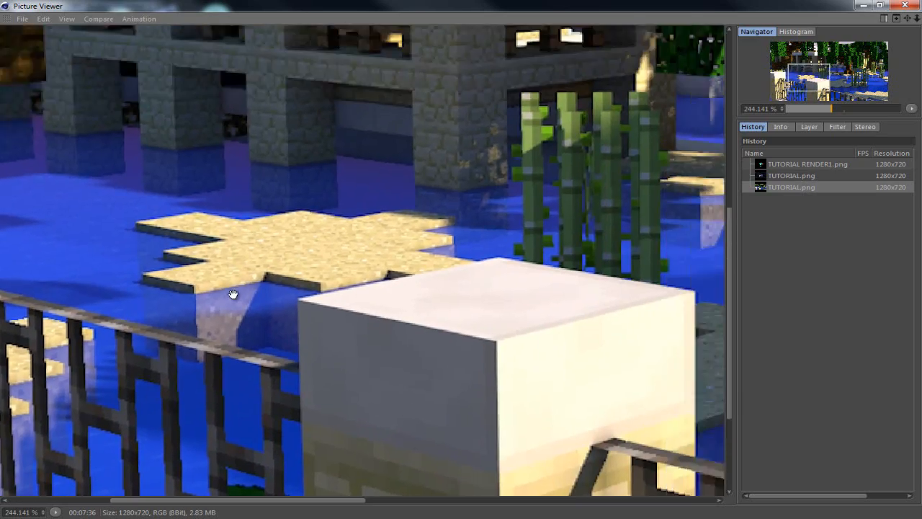
pyautogui.scroll(-2, 473, 193)
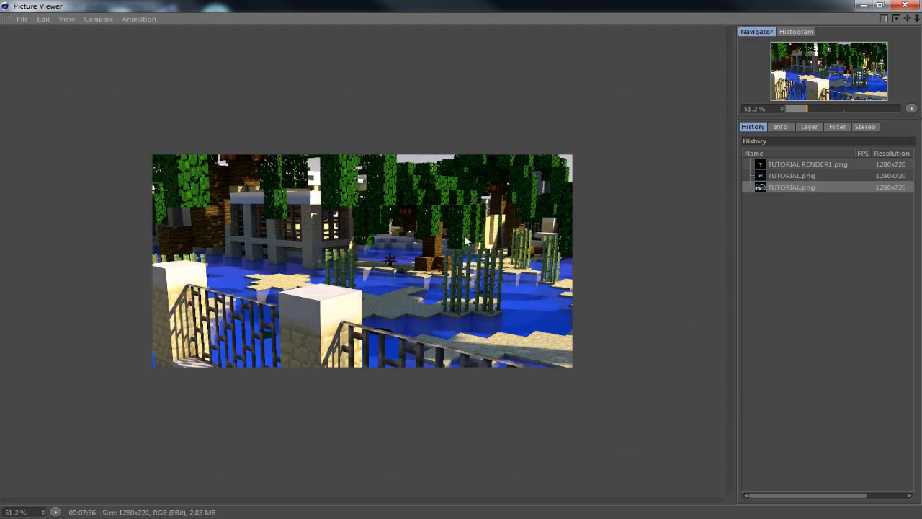
# Examine the trees, sugar cane and water in the background of the finished render
pyautogui.scroll(5, 467, 242)
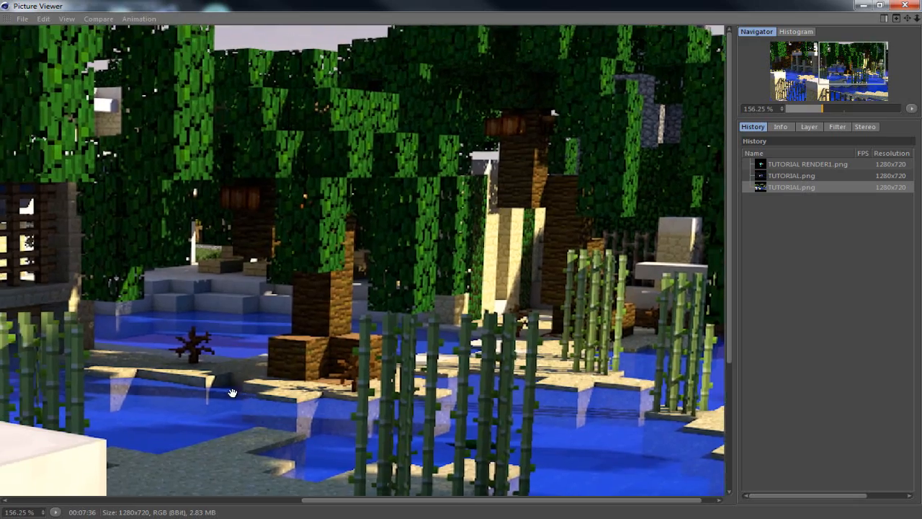
pyautogui.moveTo(232, 392); pyautogui.dragTo(8, 379)
pyautogui.moveTo(76, 342); pyautogui.dragTo(1, 352)
pyautogui.scroll(-4, 431, 234)
pyautogui.scroll(2, 316, 220)
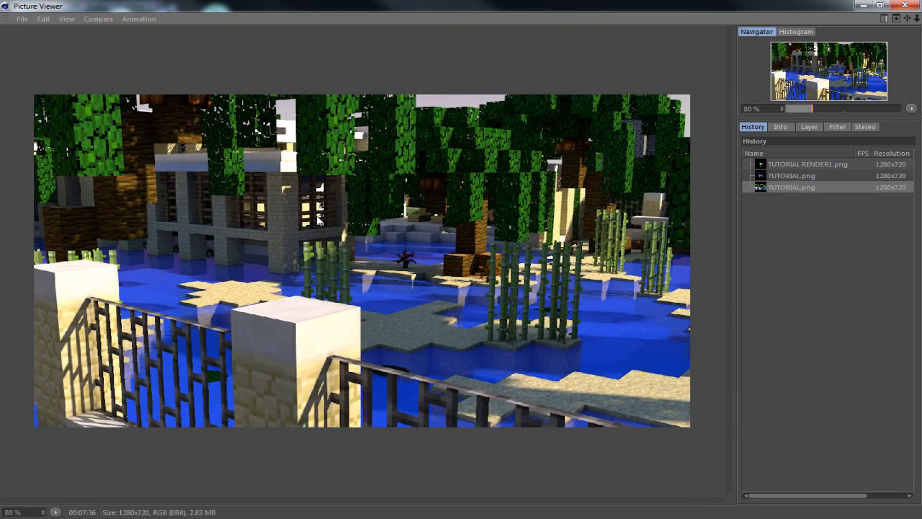
pyautogui.scroll(-2, 313, 211)
pyautogui.scroll(4, 641, 147)
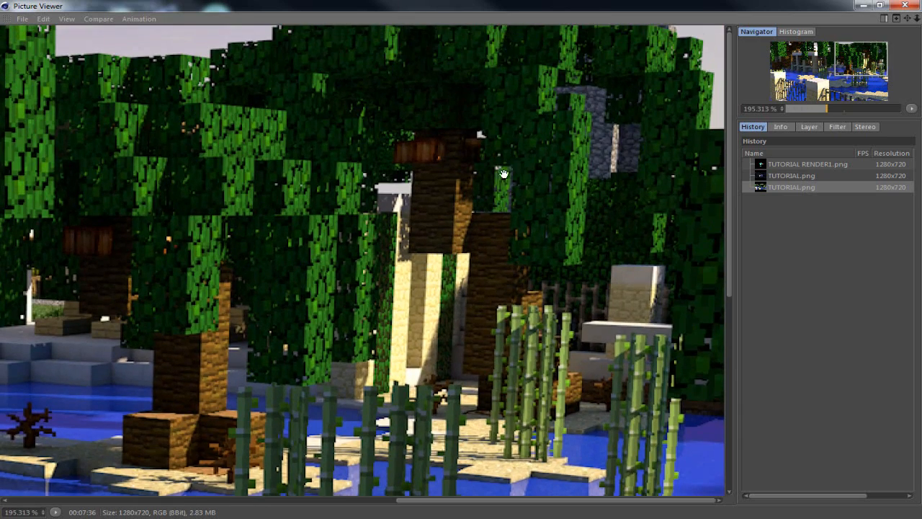
pyautogui.scroll(-5, 503, 174)
pyautogui.scroll(2, 350, 167)
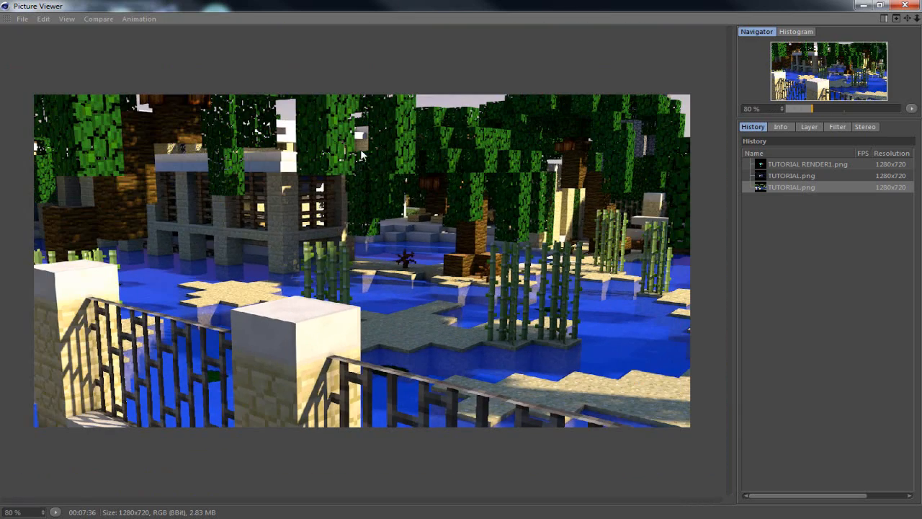